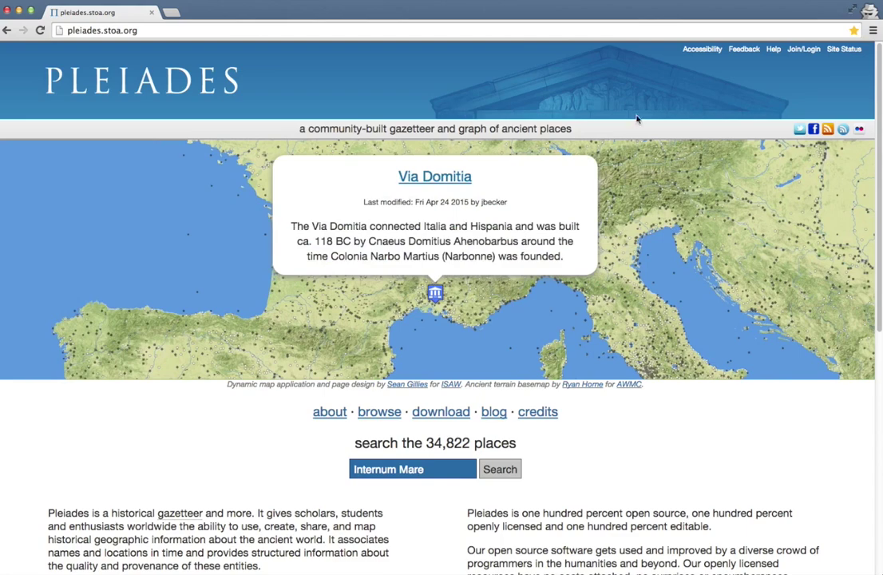
Open the login page and view the registration instructions for new users.
{"action": "left_click", "coordinate": [804, 50]}
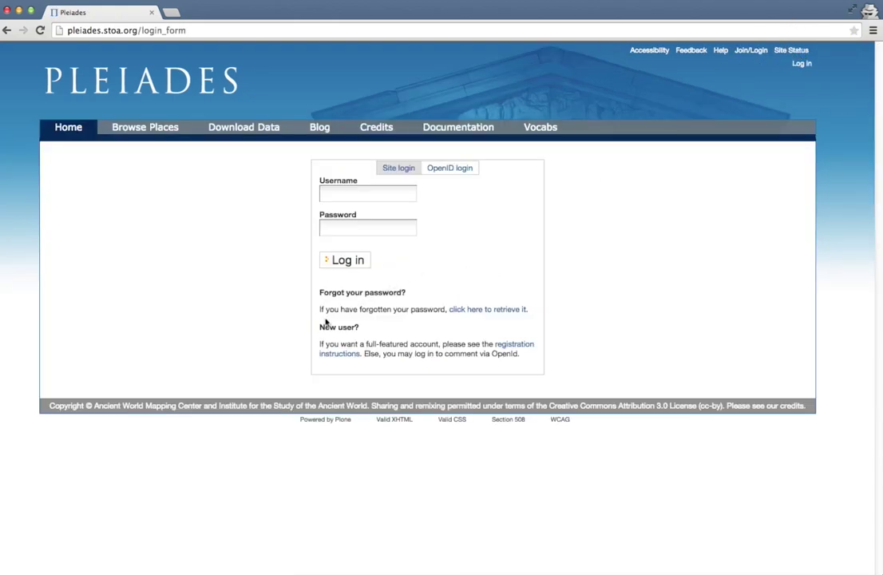
{"action": "left_click_drag", "start_coordinate": [305, 326], "coordinate": [374, 327]}
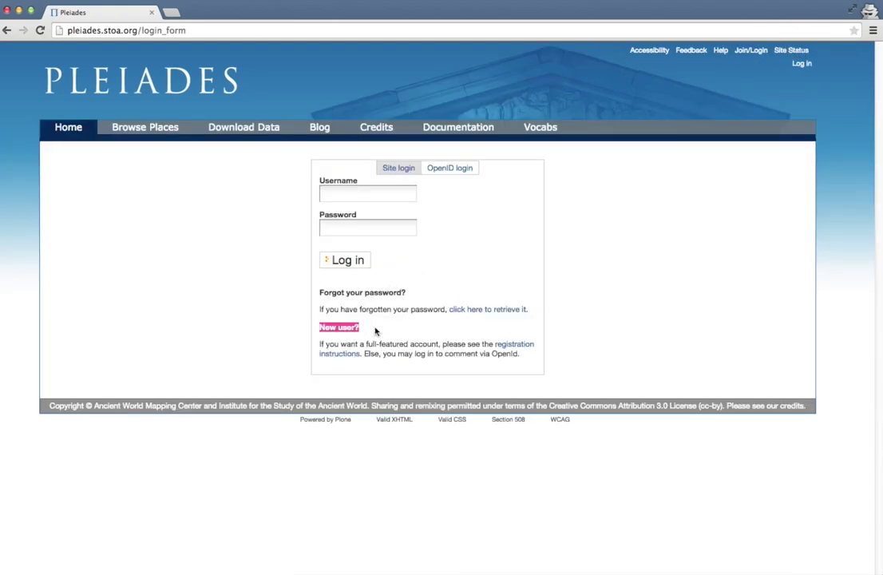
{"action": "left_click", "coordinate": [519, 349]}
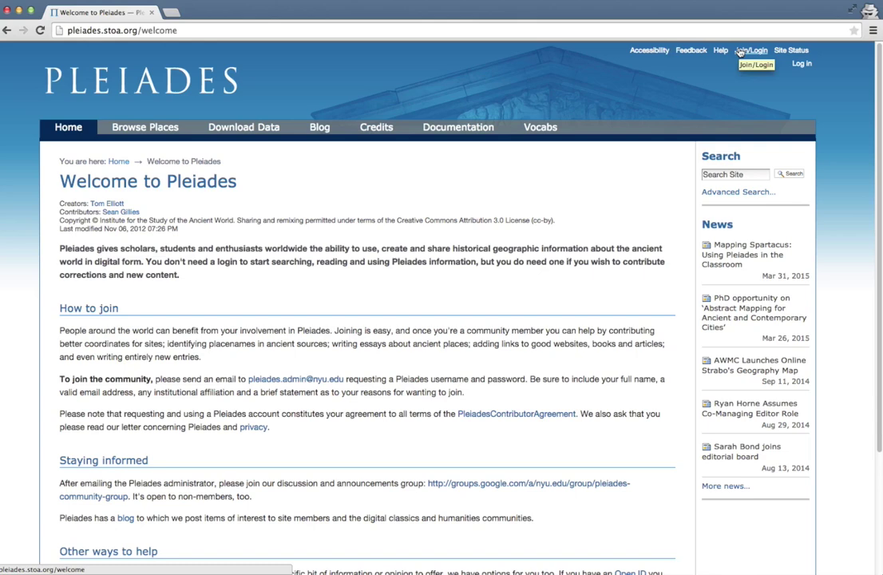
Log in to the site by entering the account's username and password.
{"action": "left_click", "coordinate": [801, 66]}
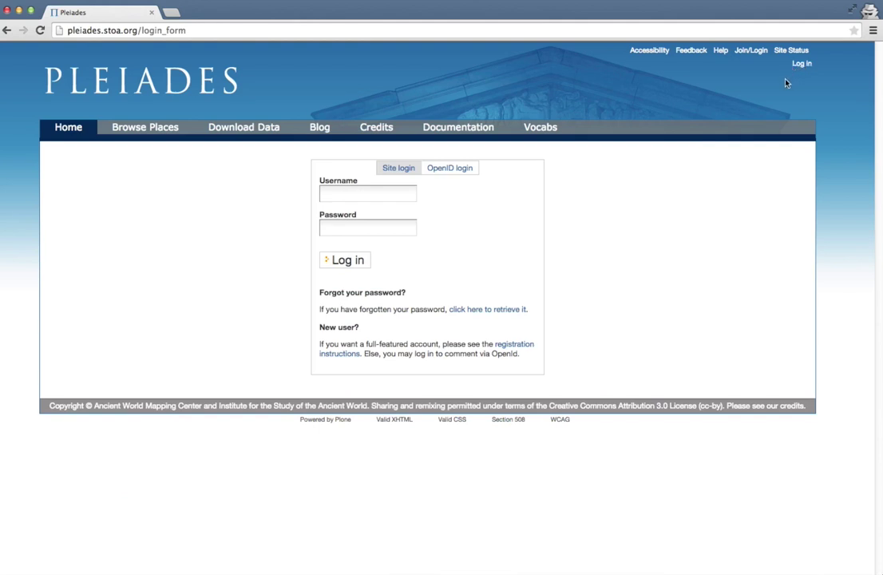
{"action": "left_click_drag", "start_coordinate": [319, 292], "coordinate": [414, 297]}
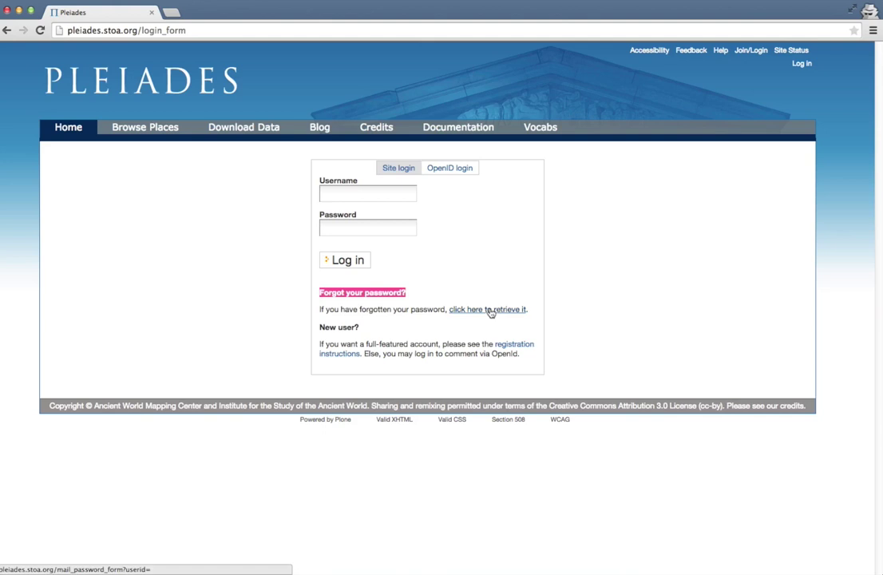
{"action": "left_click", "coordinate": [371, 194]}
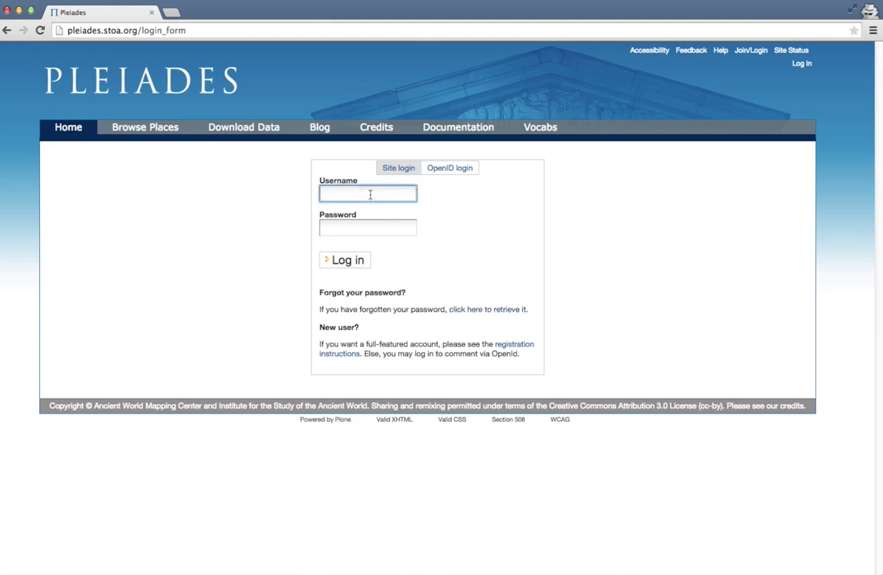
{"action": "type", "text": "auser"}
{"action": "key", "text": "Tab"}
{"action": "type", "text": "********************"}
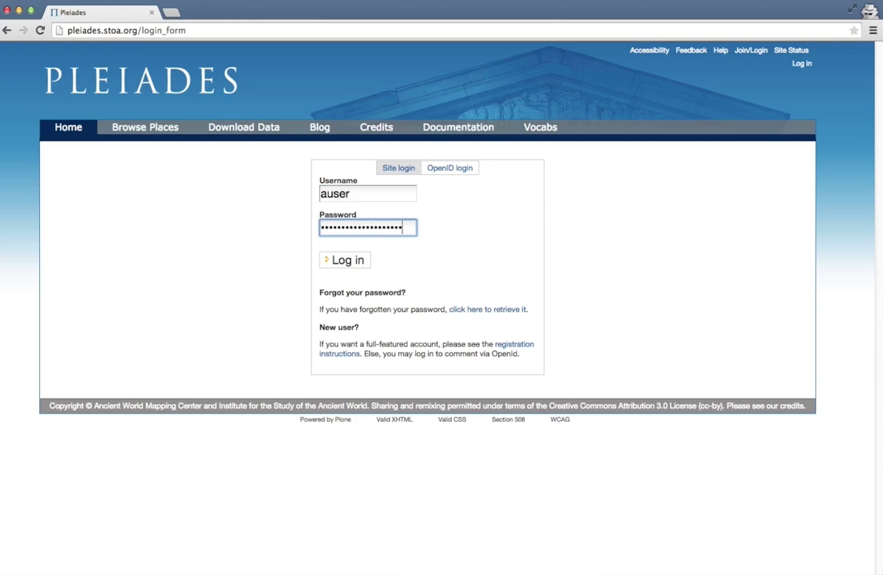
{"action": "left_click", "coordinate": [346, 260]}
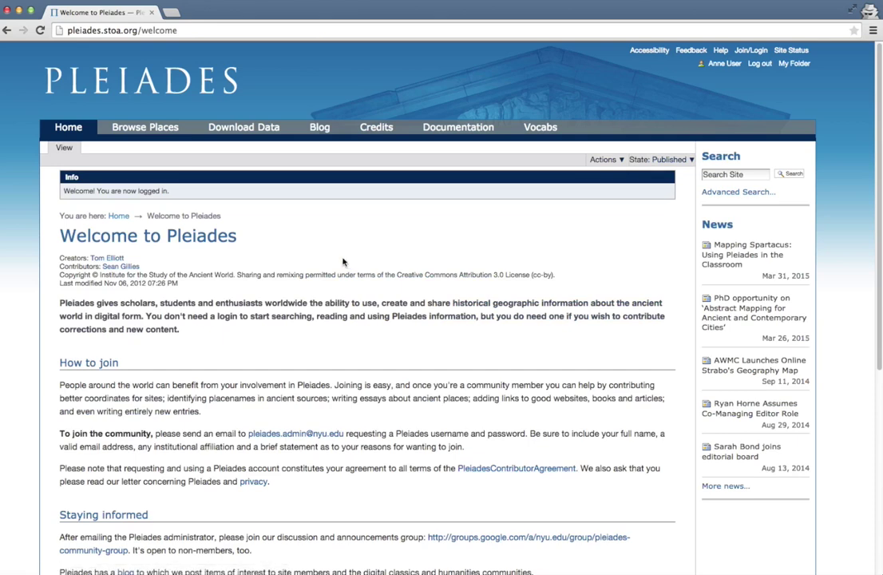
{"action": "triple_click", "coordinate": [102, 194]}
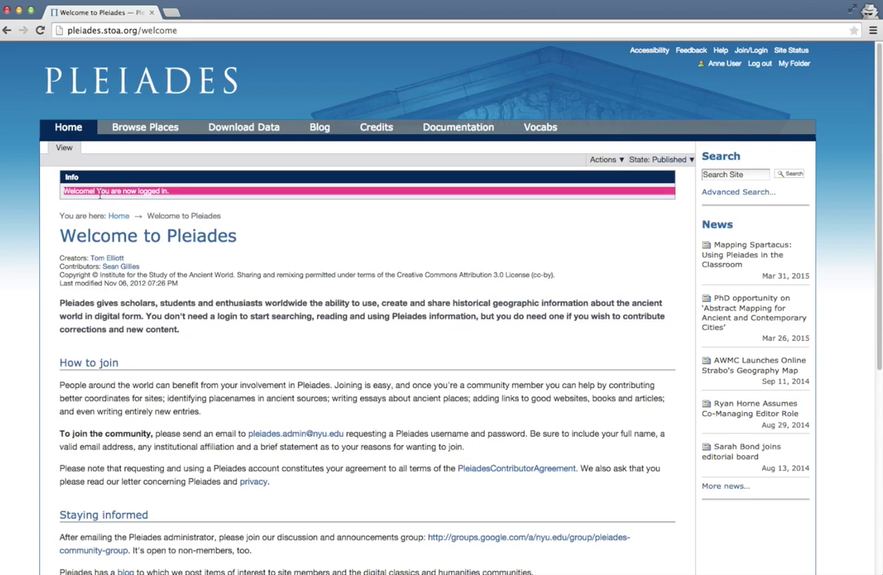
Search the site for "Florin" to check whether the place already exists.
{"action": "left_click", "coordinate": [735, 174]}
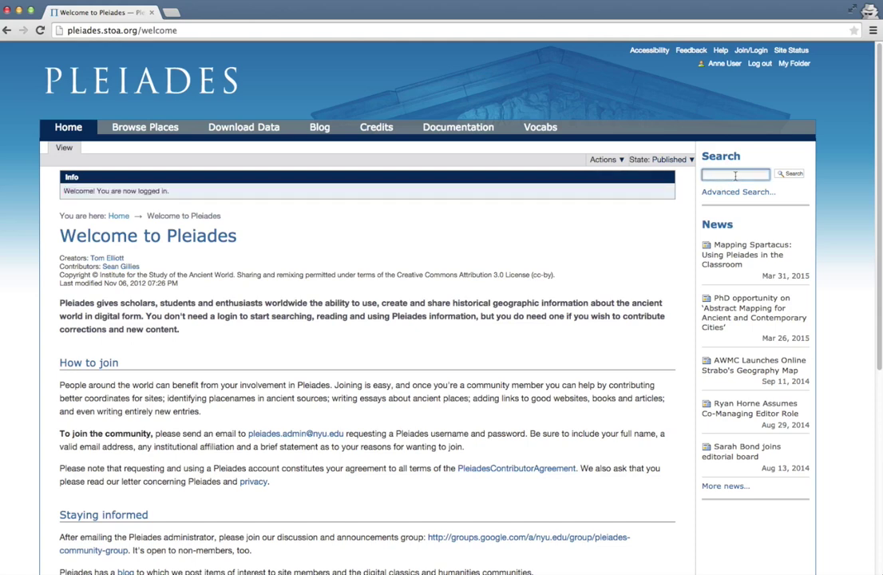
{"action": "type", "text": "Florin"}
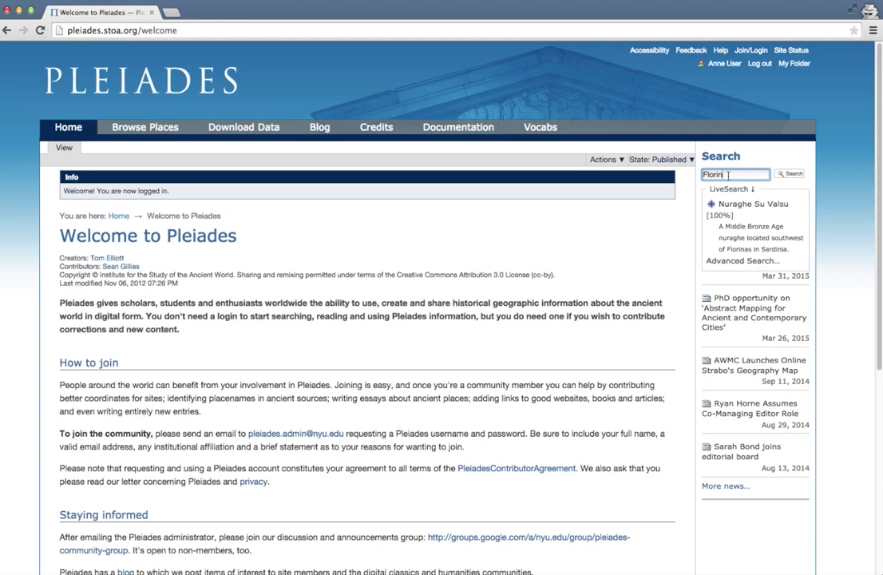
Open the help document "How to search for things in Pleiades" under Using Pleiades Data and read it through.
{"action": "left_click", "coordinate": [721, 51]}
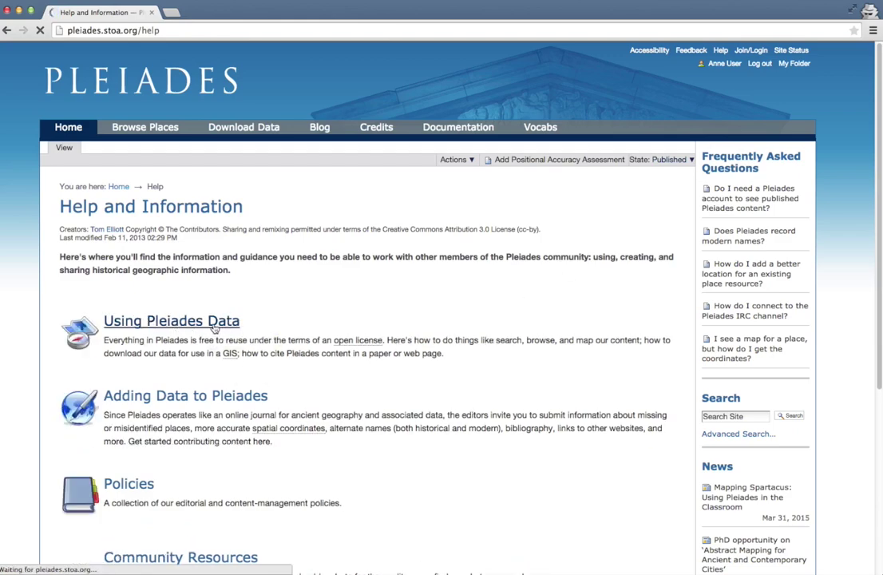
{"action": "left_click", "coordinate": [214, 327]}
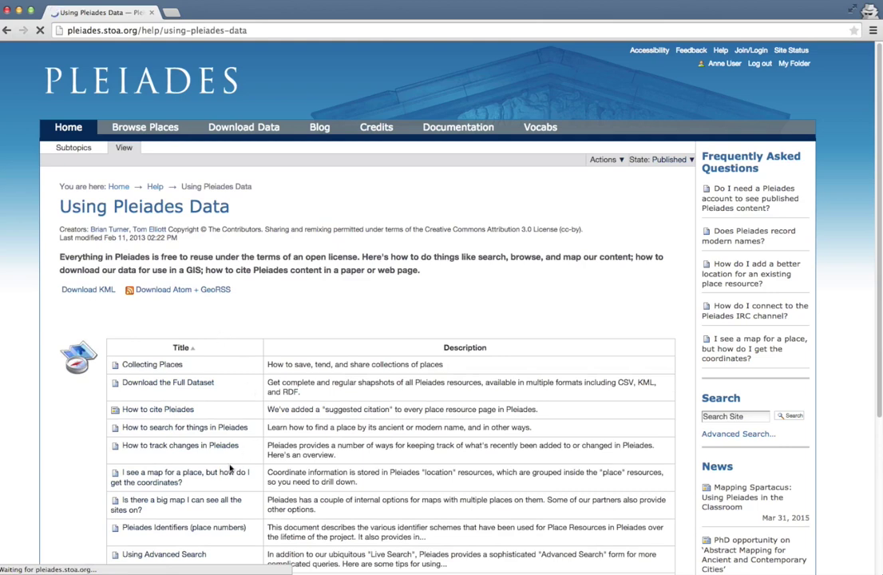
{"action": "left_click", "coordinate": [156, 428]}
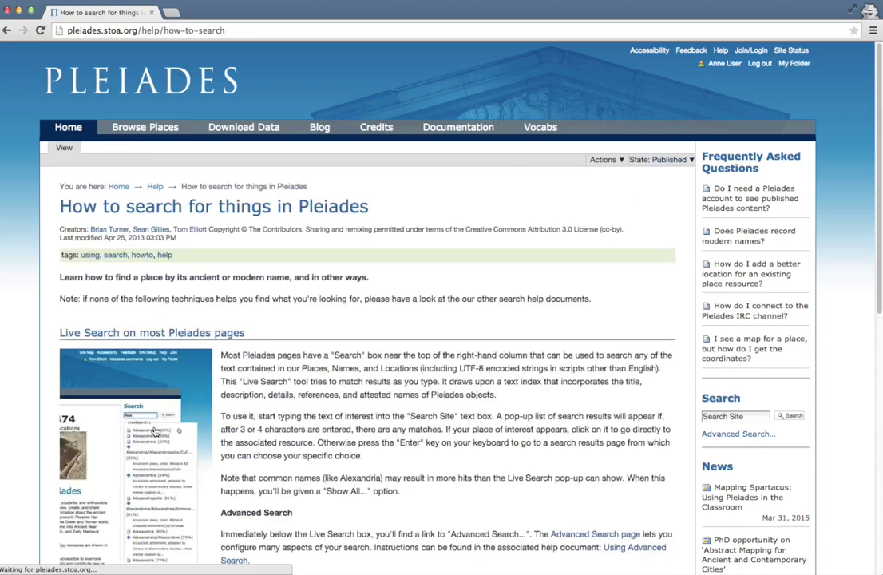
{"action": "scroll", "coordinate": [370, 477], "scroll_direction": "down", "scroll_amount": 5}
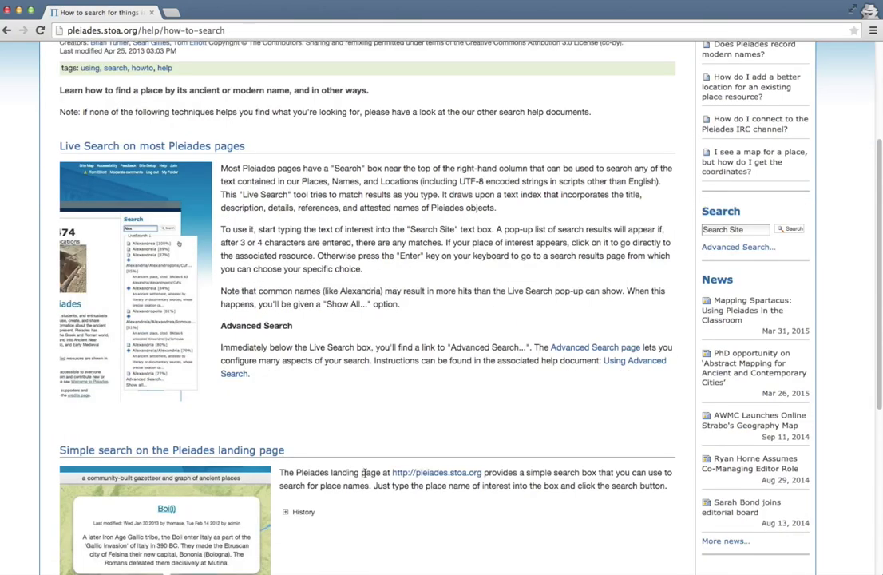
{"action": "scroll", "coordinate": [364, 475], "scroll_direction": "down", "scroll_amount": 5}
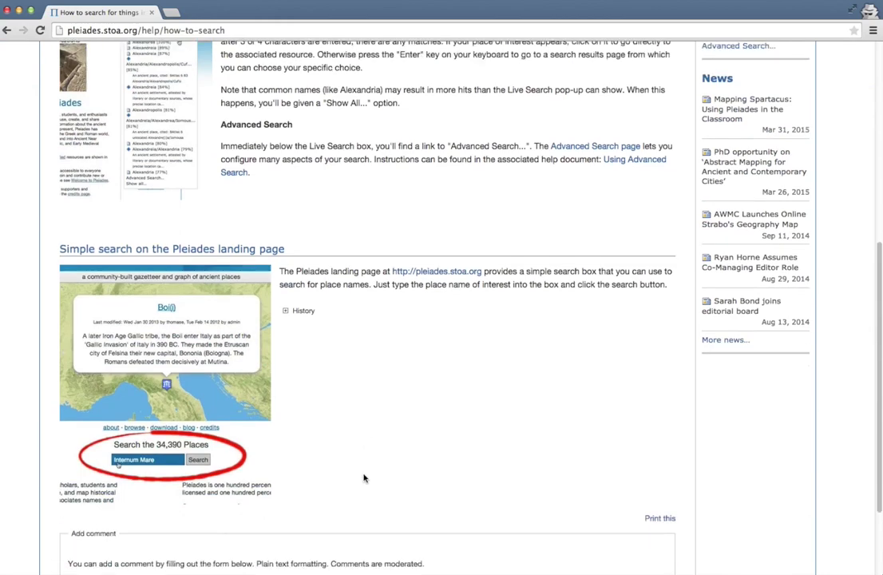
{"action": "scroll", "coordinate": [363, 477], "scroll_direction": "down", "scroll_amount": 2}
{"action": "scroll", "coordinate": [364, 475], "scroll_direction": "down", "scroll_amount": 1}
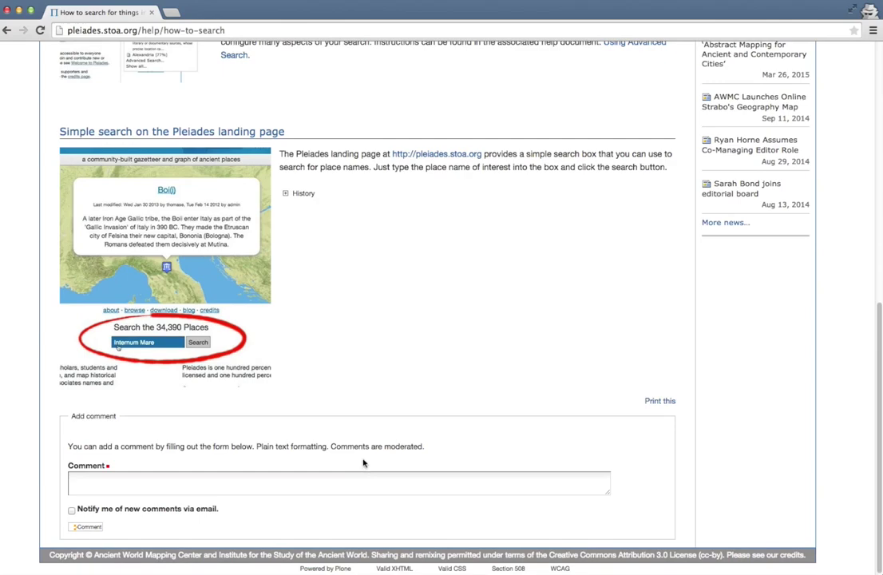
{"action": "scroll", "coordinate": [363, 467], "scroll_direction": "up", "scroll_amount": 6}
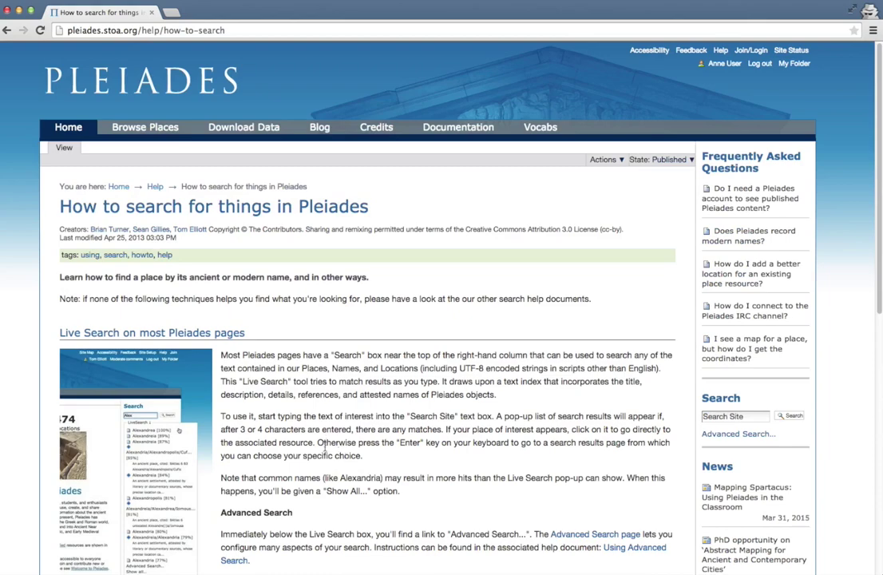
Start a new place from the ancient places page and review the form's References, Categorization, Ownership and Details sections.
{"action": "left_click", "coordinate": [147, 128]}
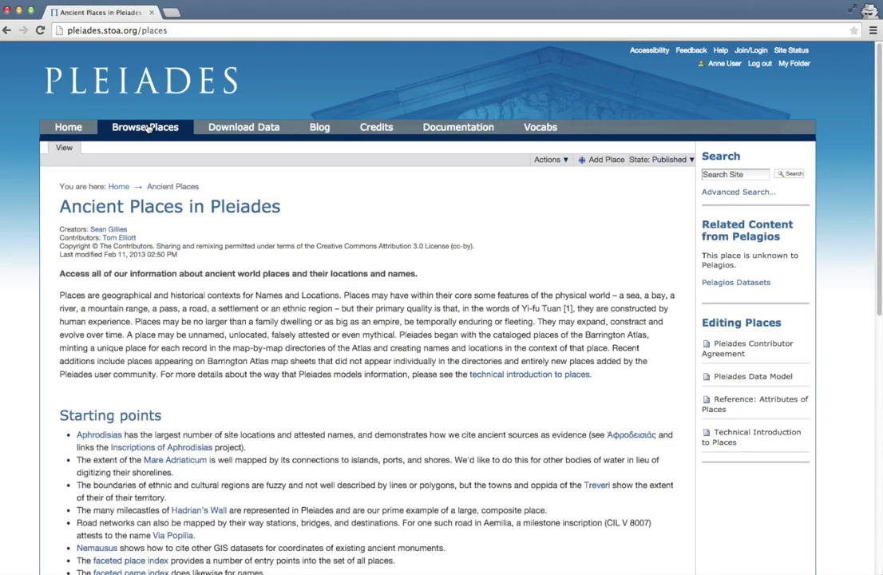
{"action": "left_click", "coordinate": [603, 160]}
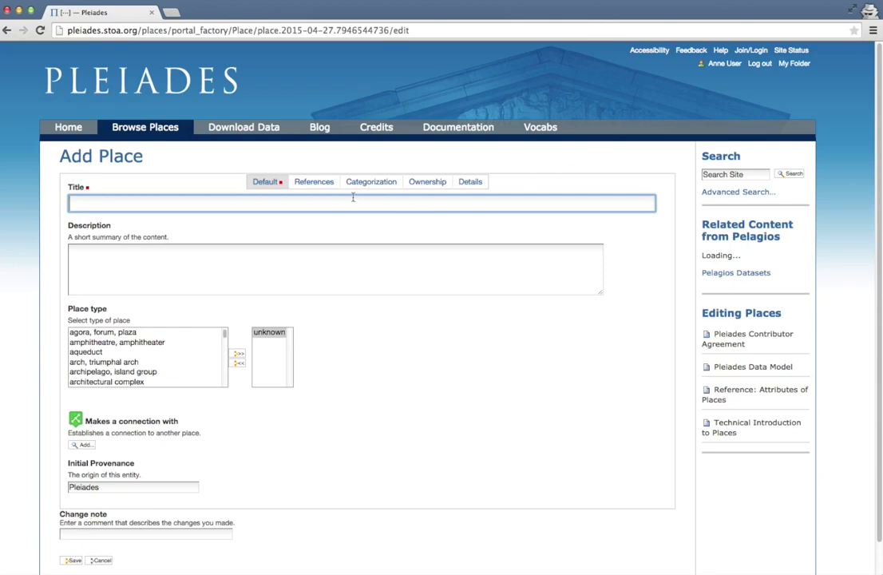
{"action": "left_click", "coordinate": [324, 187]}
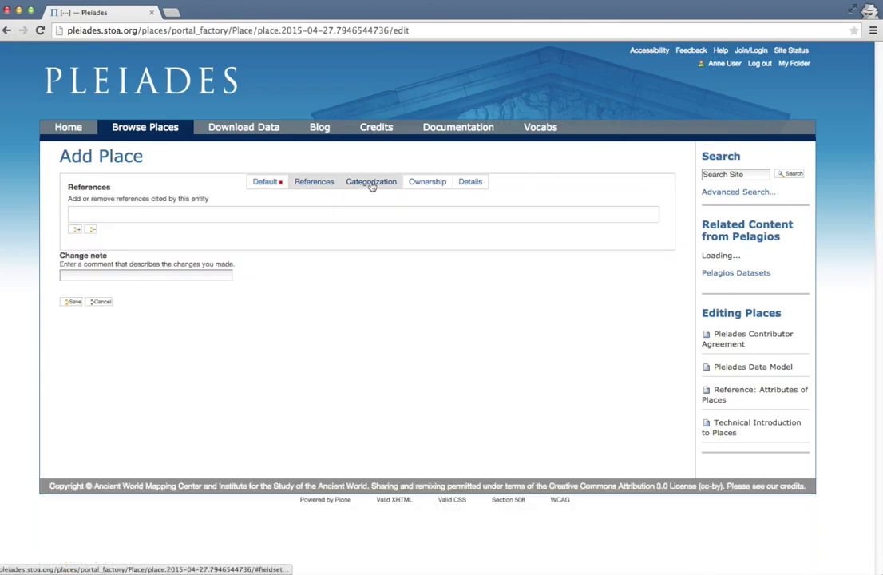
{"action": "left_click", "coordinate": [371, 183]}
{"action": "left_click", "coordinate": [428, 182]}
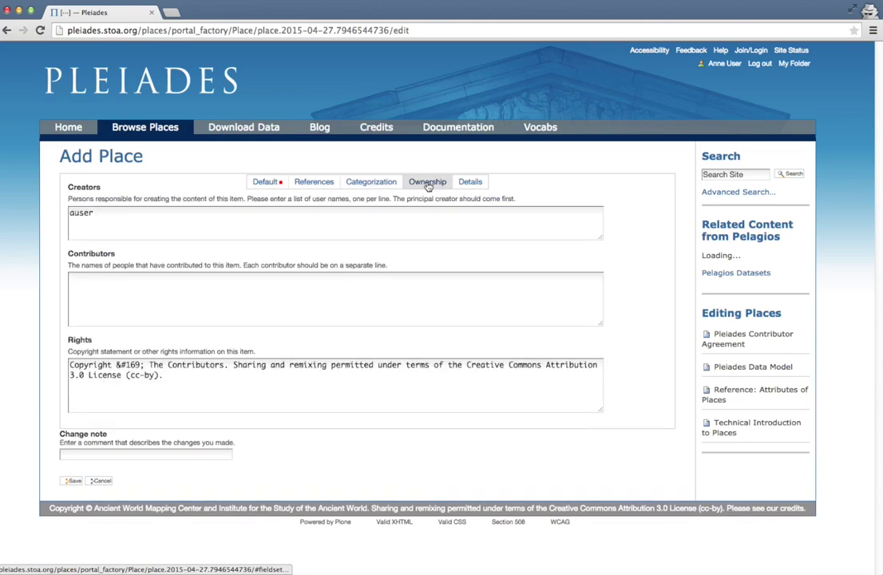
{"action": "left_click", "coordinate": [468, 182]}
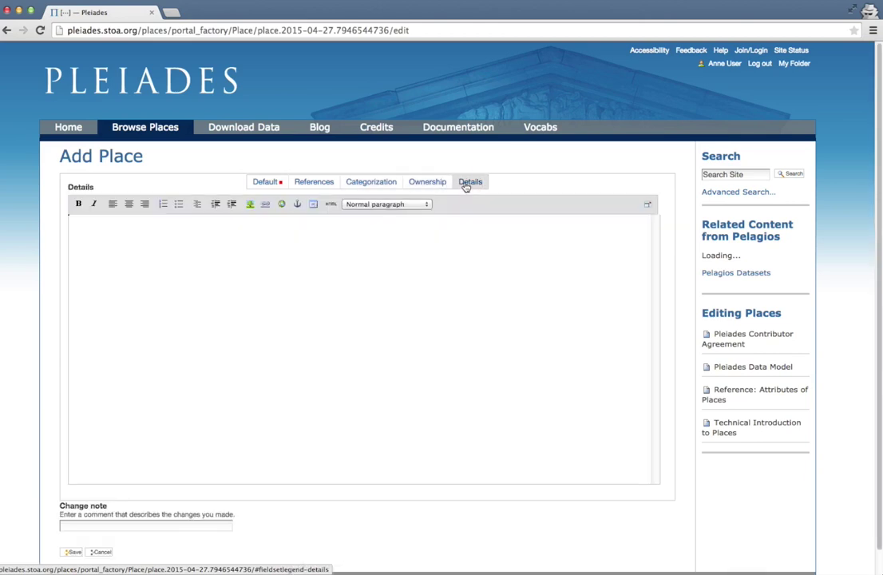
{"action": "left_click", "coordinate": [267, 182]}
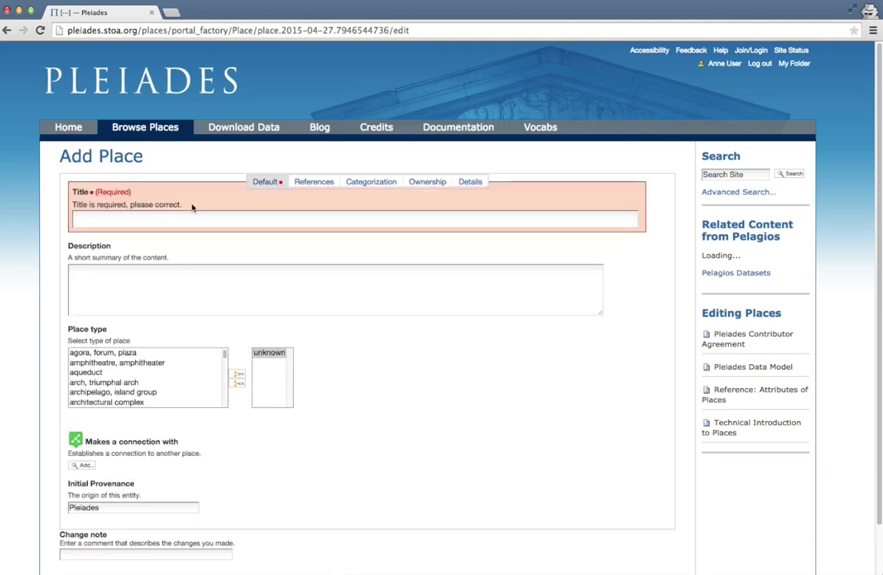
Title the new place "Florin" and look through its Categorization, Details and Ownership sections before returning to the default section.
{"action": "left_click", "coordinate": [120, 223]}
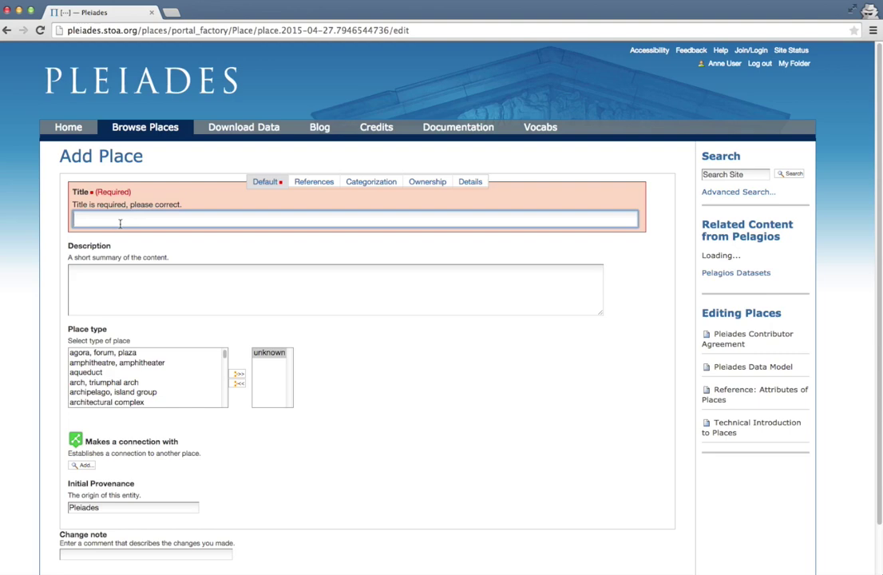
{"action": "type", "text": "Florin"}
{"action": "left_click", "coordinate": [434, 308]}
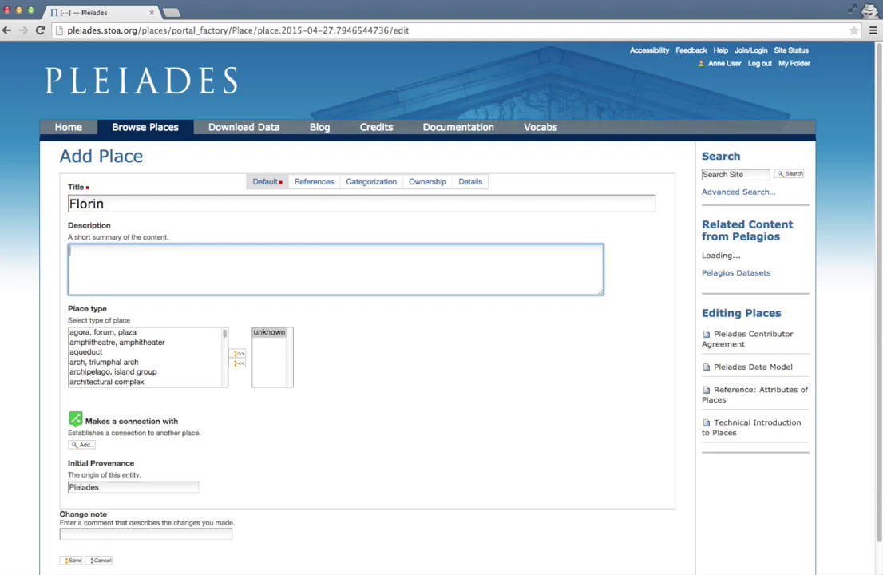
{"action": "left_click", "coordinate": [371, 181]}
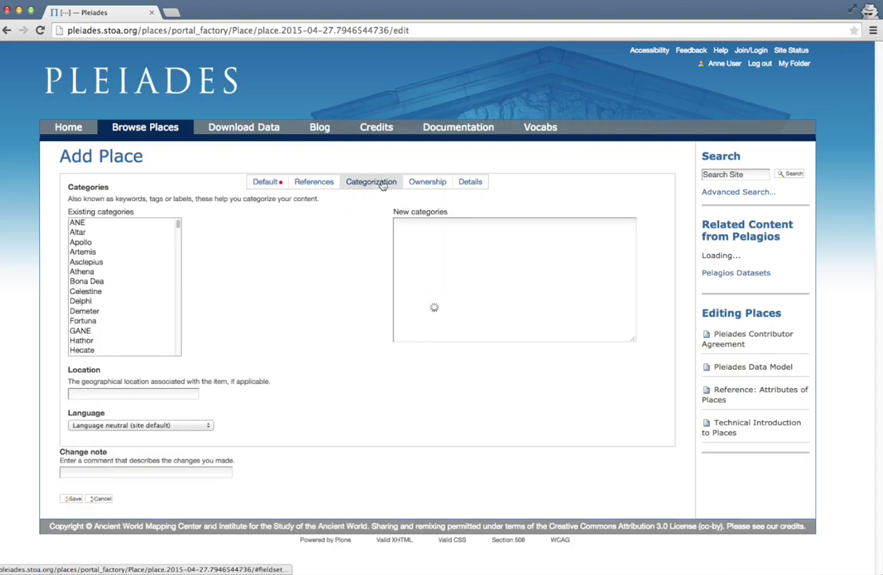
{"action": "left_click", "coordinate": [468, 182]}
{"action": "left_click", "coordinate": [435, 182]}
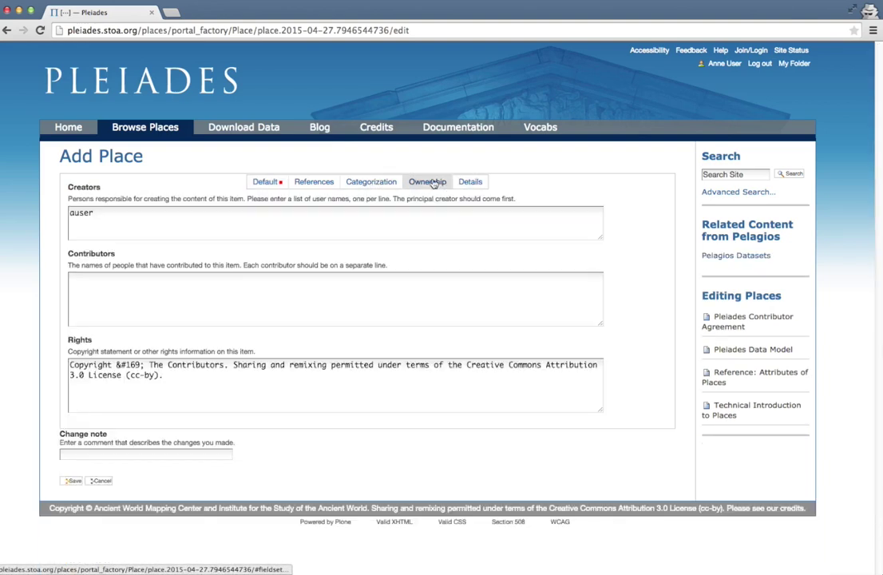
{"action": "left_click", "coordinate": [261, 182]}
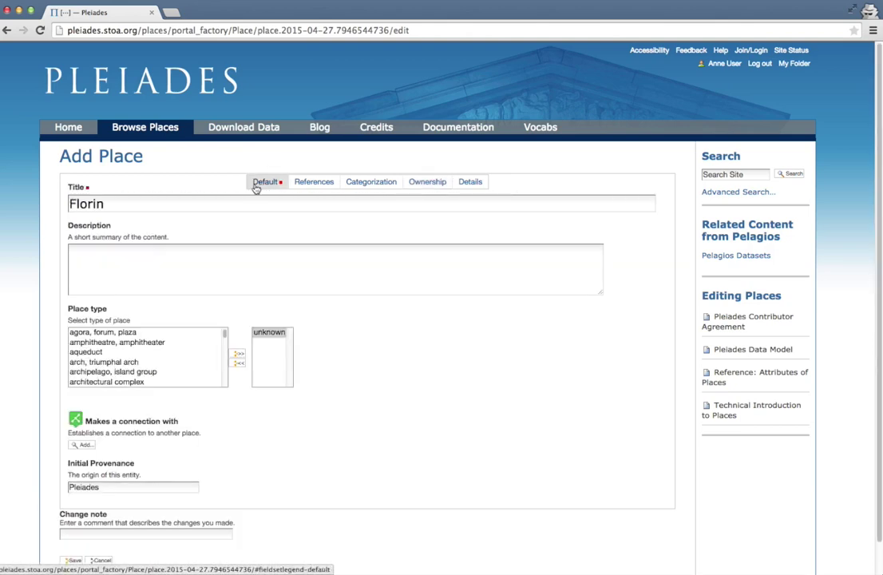
Try to leave the unsaved place form for the blog, choosing to stay on the page.
{"action": "left_click", "coordinate": [320, 127]}
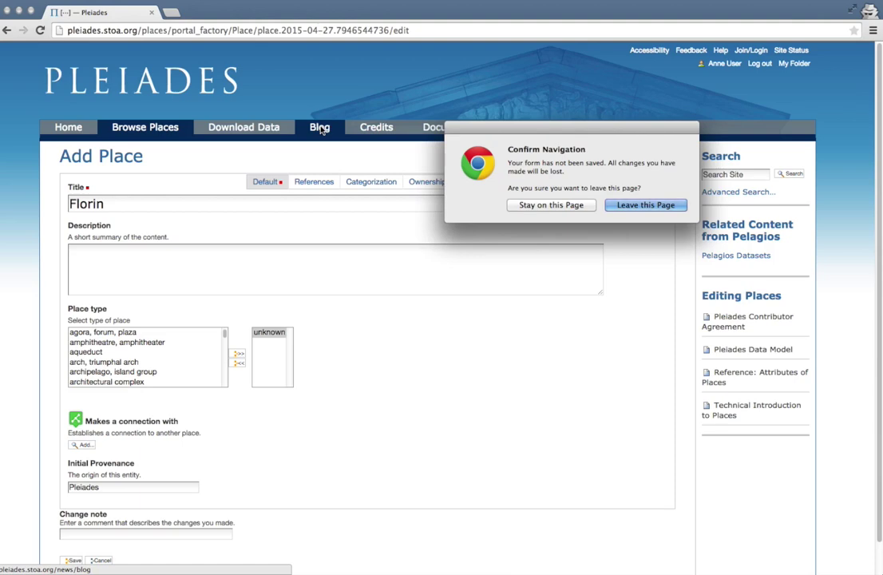
{"action": "left_click", "coordinate": [527, 206]}
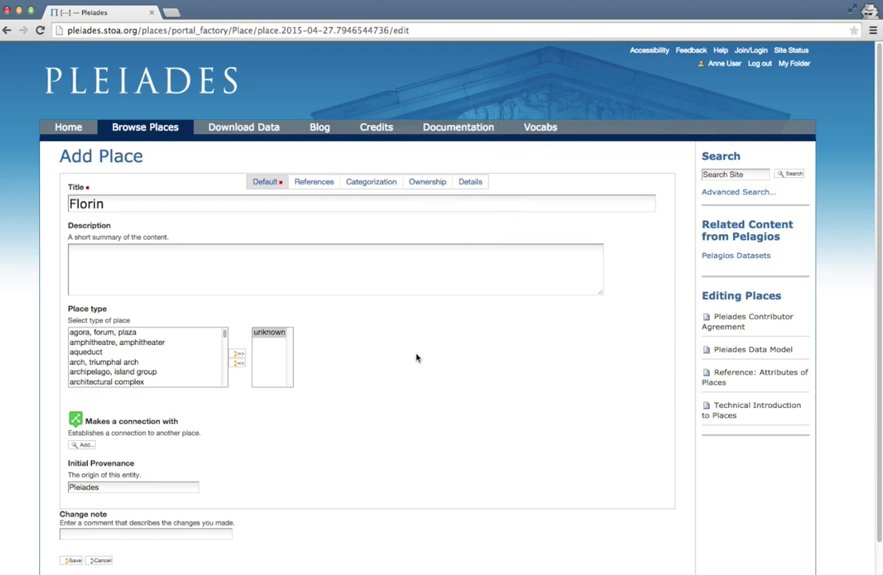
Cancel the creation of the Florin place without saving it.
{"action": "scroll", "coordinate": [329, 356], "scroll_direction": "down", "scroll_amount": 1}
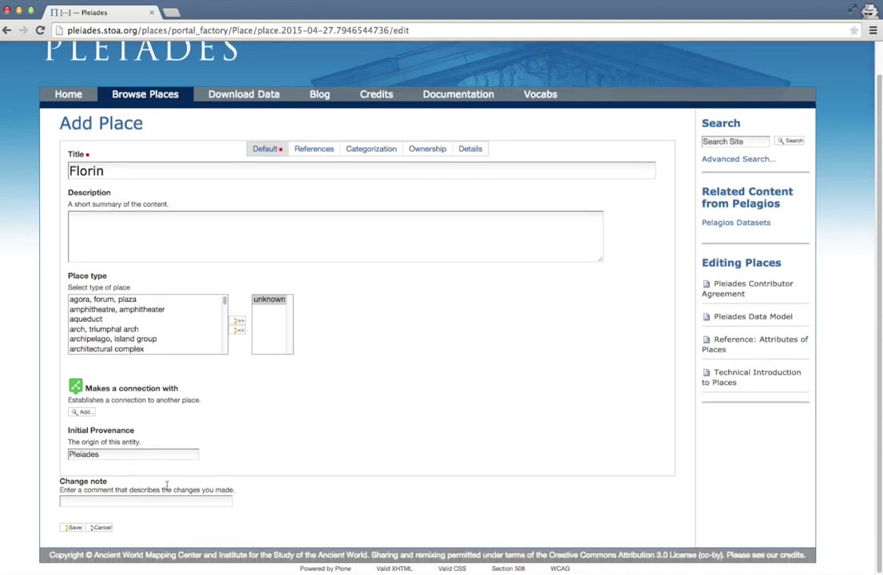
{"action": "left_click", "coordinate": [102, 527]}
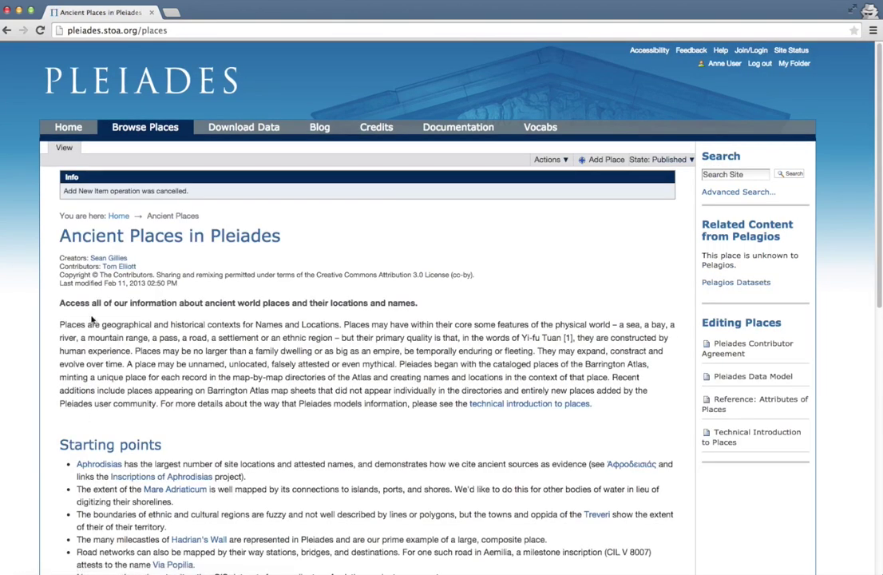
{"action": "triple_click", "coordinate": [98, 191]}
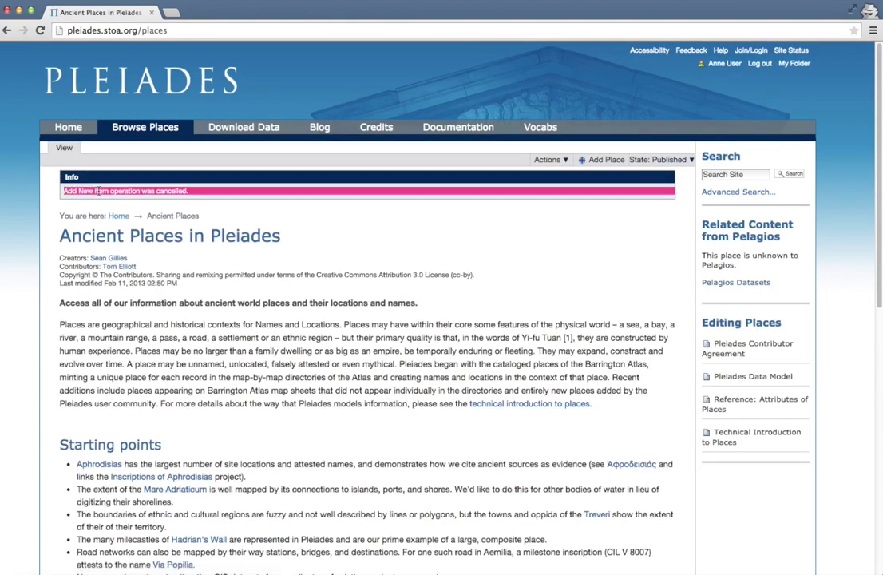
Add a new place titled "Waters of Florin", leave its description empty, and save it.
{"action": "left_click", "coordinate": [610, 161]}
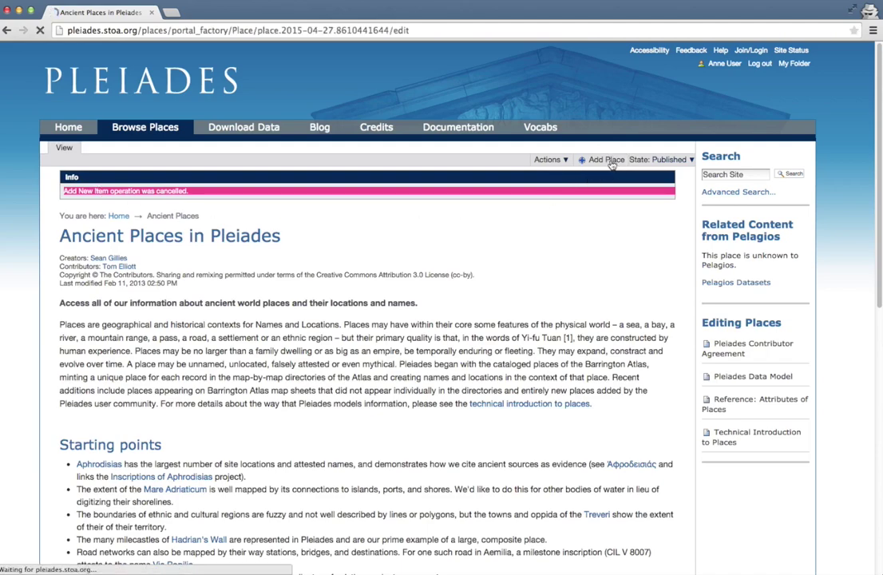
{"action": "type", "text": "Water"}
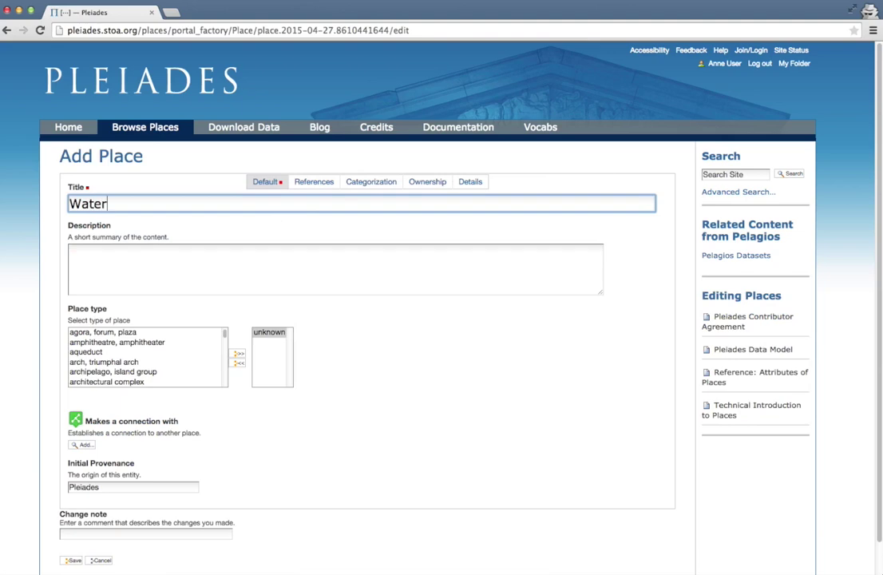
{"action": "type", "text": "s of Florin"}
{"action": "left_click", "coordinate": [193, 261]}
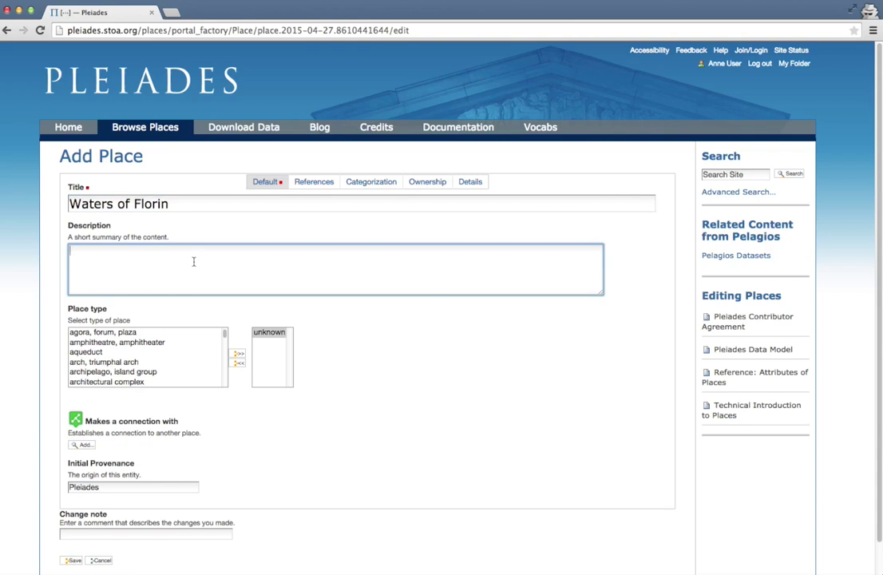
{"action": "scroll", "coordinate": [236, 330], "scroll_direction": "down", "scroll_amount": 1}
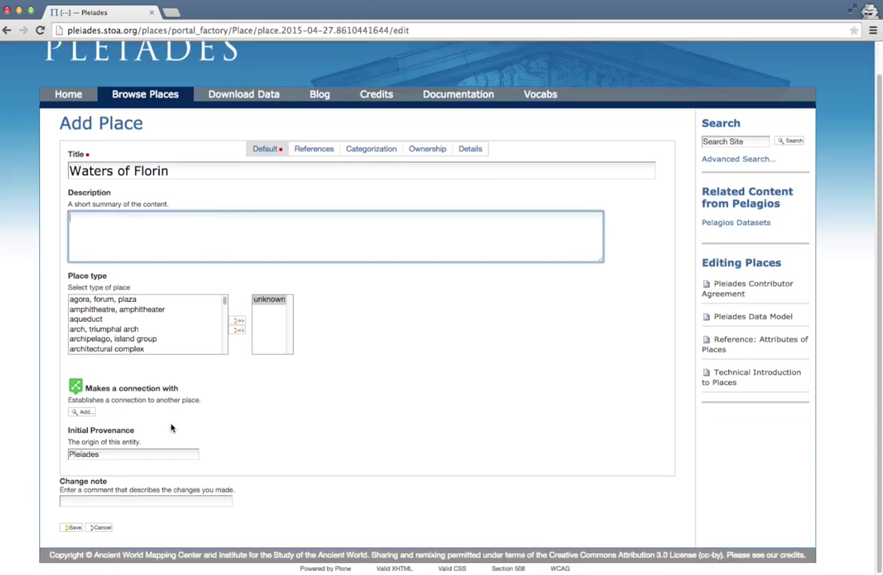
{"action": "left_click", "coordinate": [73, 527]}
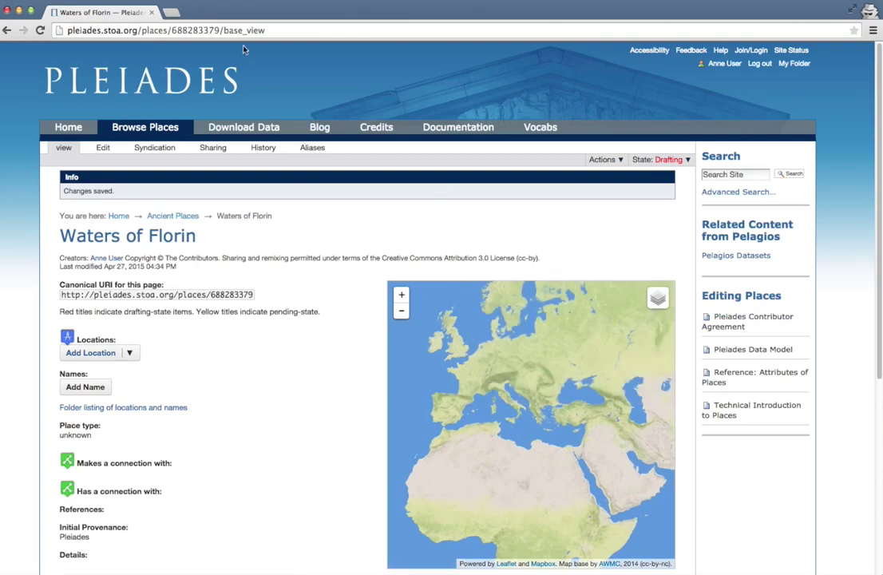
{"action": "left_click_drag", "start_coordinate": [224, 30], "coordinate": [281, 30]}
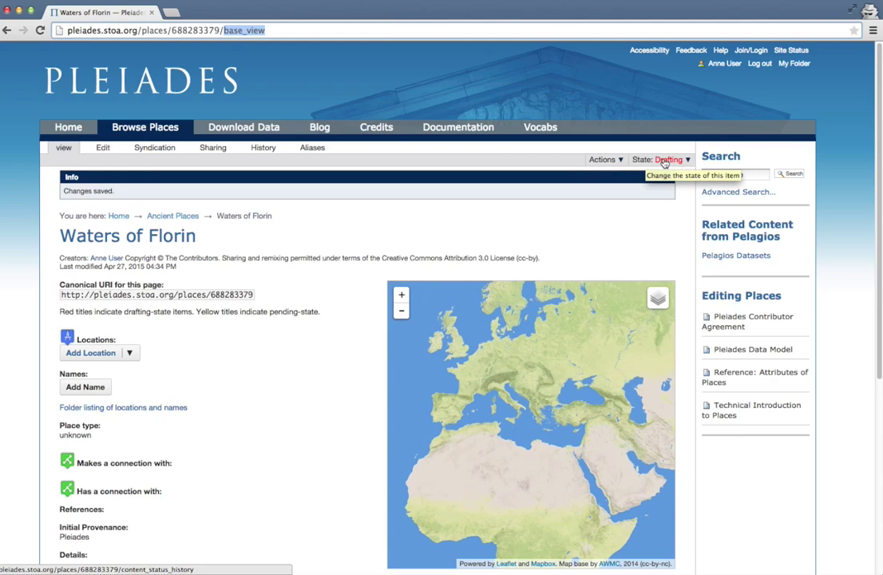
{"action": "left_click", "coordinate": [100, 150]}
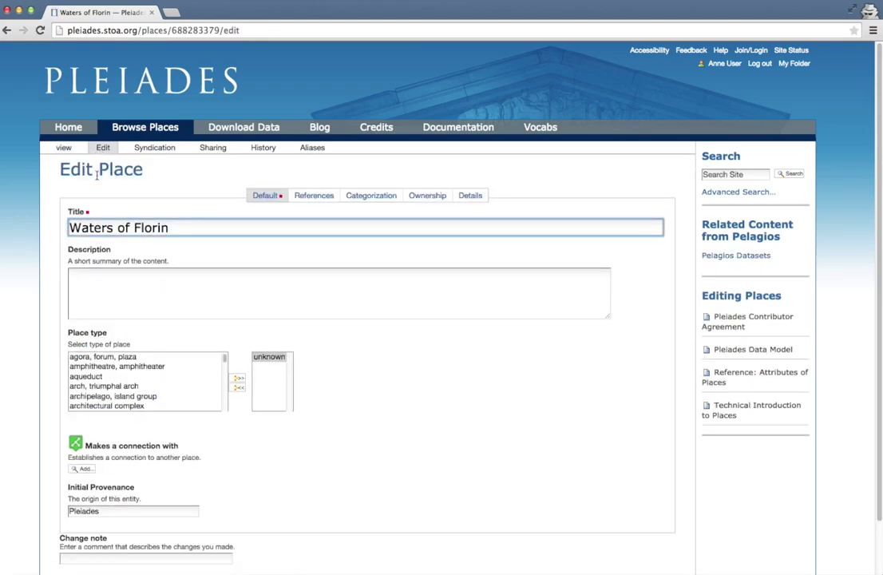
{"action": "scroll", "coordinate": [123, 511], "scroll_direction": "down", "scroll_amount": 2}
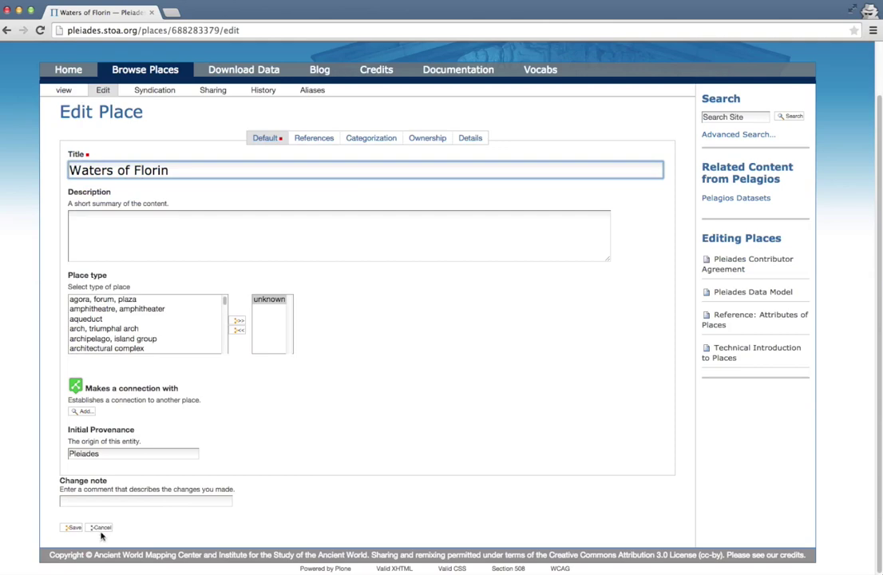
{"action": "left_click", "coordinate": [101, 529]}
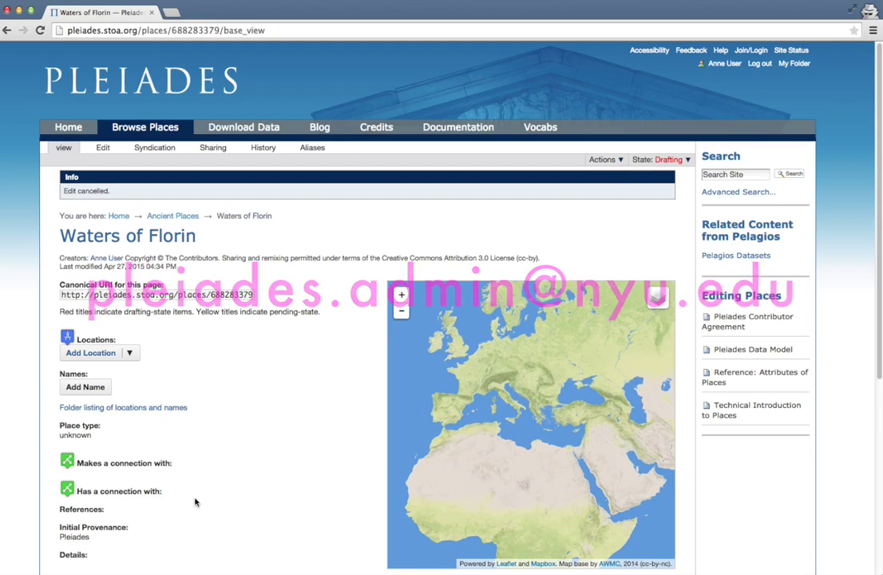
Examine the Waters of Florin page, comparing its canonical URI with the browser address and reviewing the place's attributes.
{"action": "left_click_drag", "start_coordinate": [55, 282], "coordinate": [173, 285]}
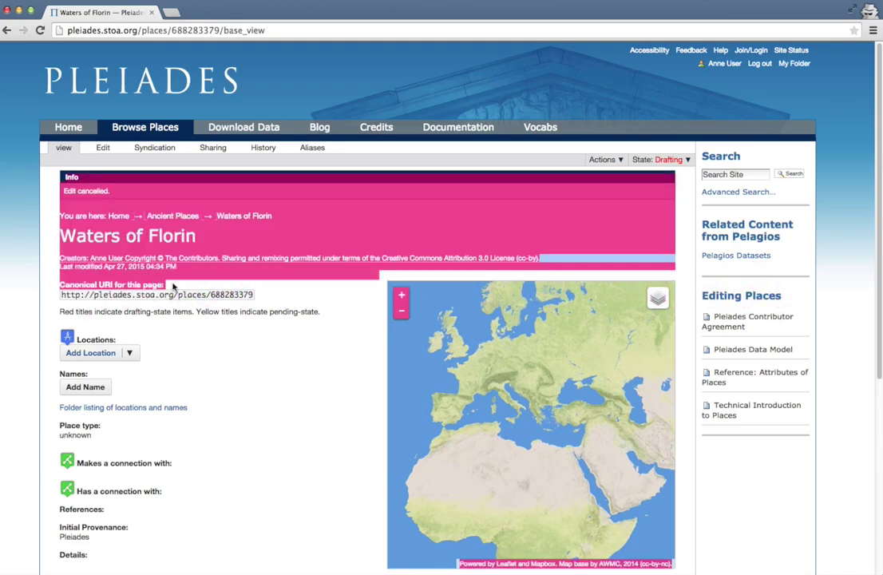
{"action": "left_click", "coordinate": [173, 285]}
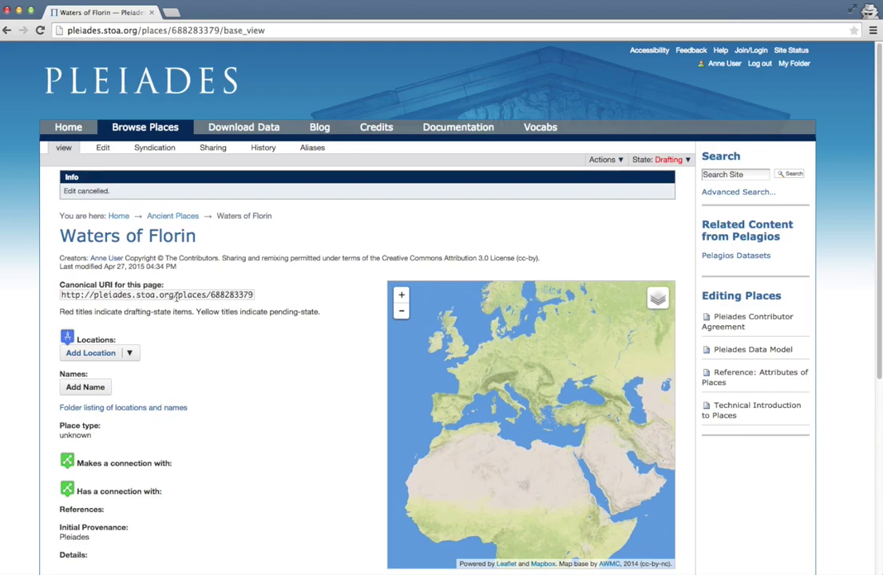
{"action": "left_click_drag", "start_coordinate": [60, 295], "coordinate": [258, 294]}
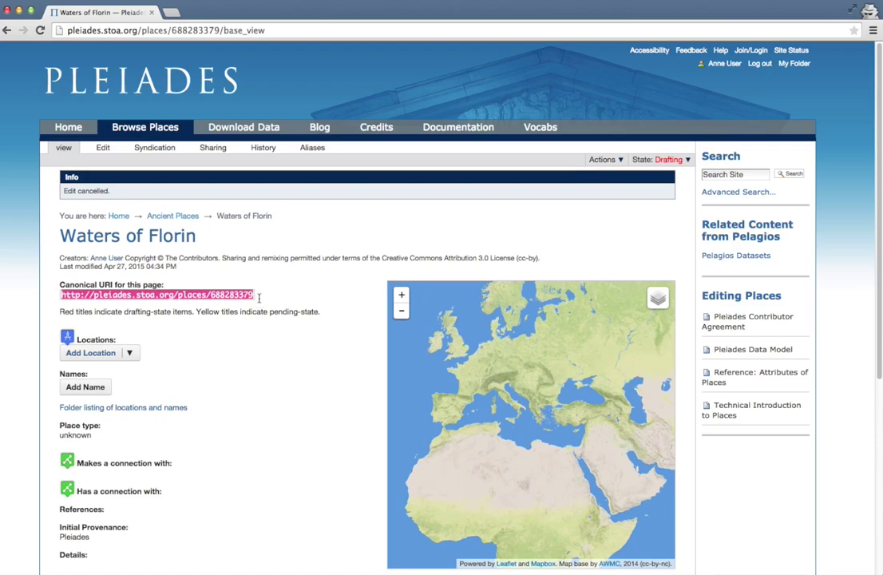
{"action": "left_click_drag", "start_coordinate": [220, 29], "coordinate": [65, 31]}
{"action": "left_click", "coordinate": [262, 339]}
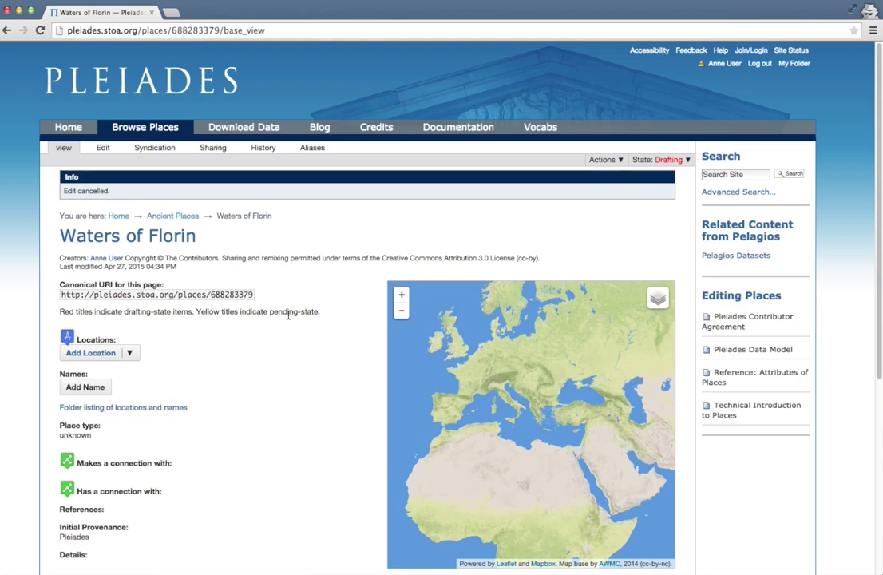
{"action": "scroll", "coordinate": [282, 385], "scroll_direction": "down", "scroll_amount": 3}
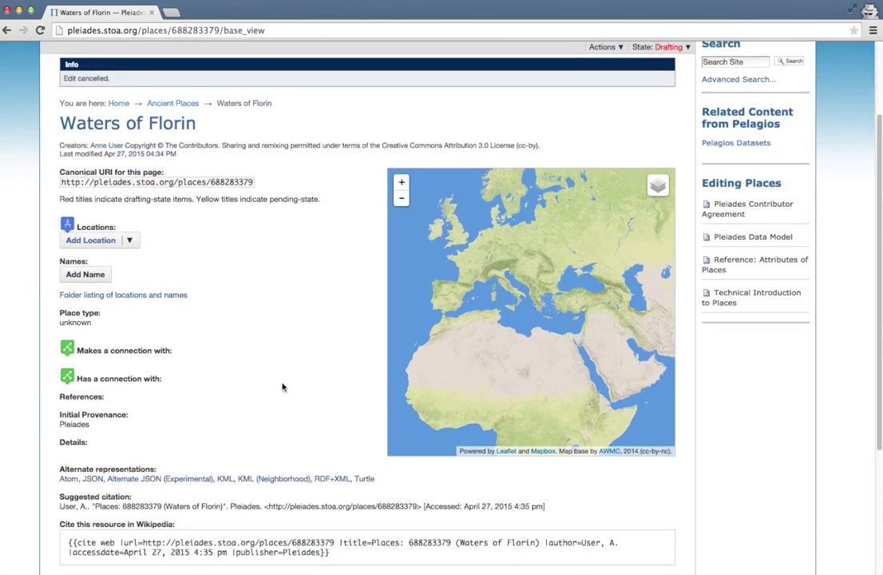
{"action": "scroll", "coordinate": [281, 386], "scroll_direction": "up", "scroll_amount": 2}
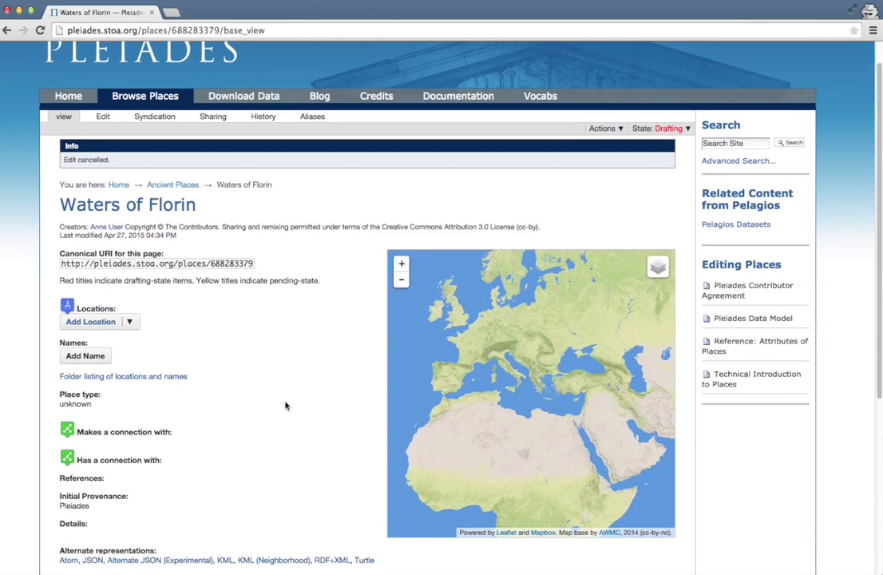
Open Waters of Florin for editing and enter the description "Where the shrieking eels live.".
{"action": "left_click", "coordinate": [103, 116]}
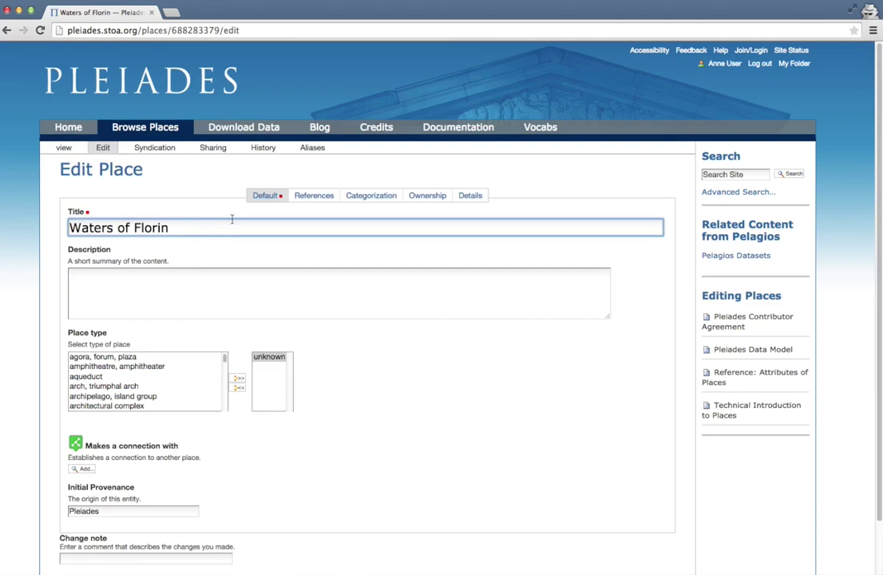
{"action": "left_click", "coordinate": [186, 228]}
{"action": "triple_click", "coordinate": [187, 228]}
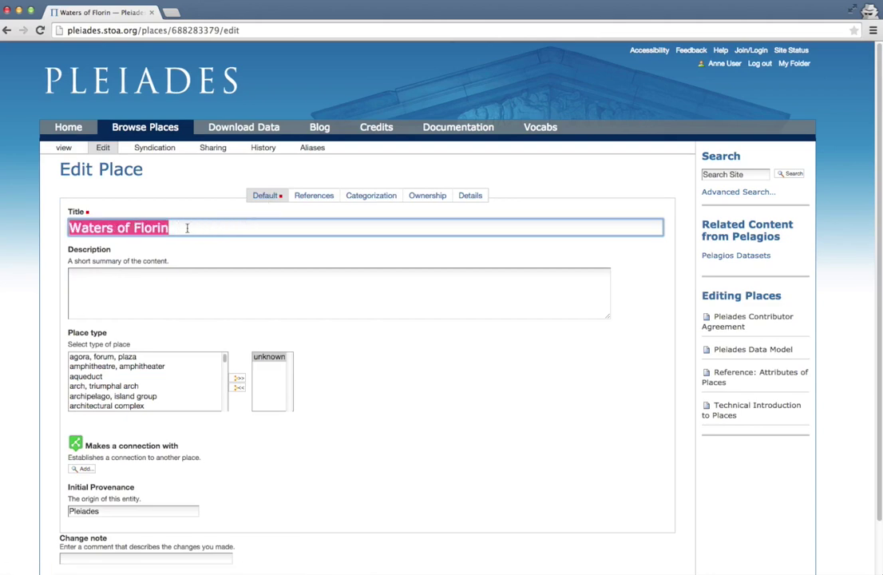
{"action": "left_click", "coordinate": [173, 276]}
{"action": "type", "text": "Where the shrieking eels live."}
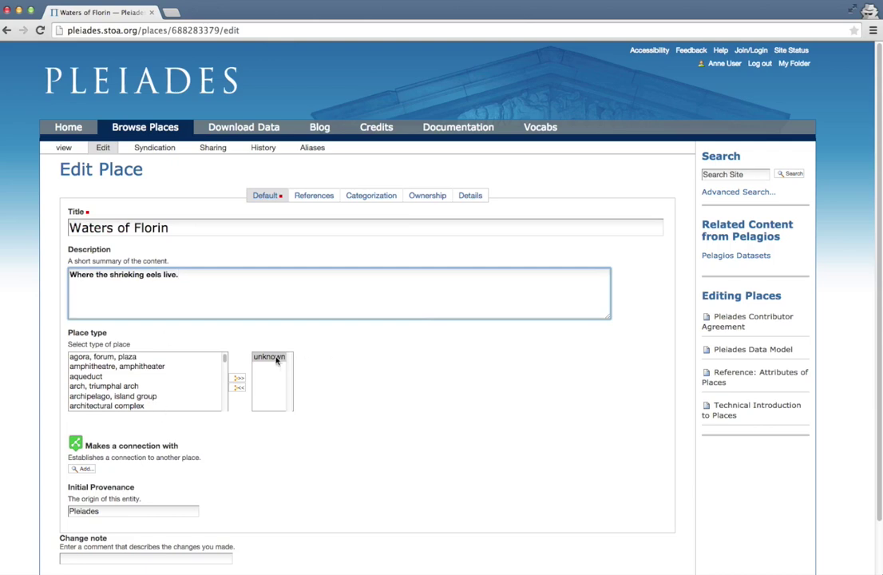
Remove "unknown" from the selected place types and add "water, open" instead.
{"action": "left_click", "coordinate": [274, 358]}
{"action": "double_click", "coordinate": [274, 357]}
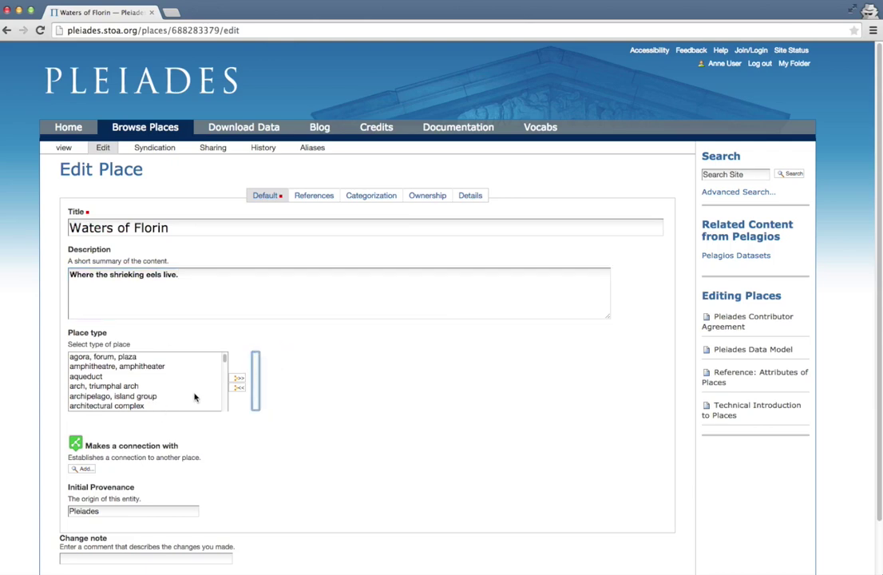
{"action": "left_click_drag", "start_coordinate": [221, 362], "coordinate": [222, 417]}
{"action": "left_click", "coordinate": [94, 381]}
{"action": "double_click", "coordinate": [95, 382]}
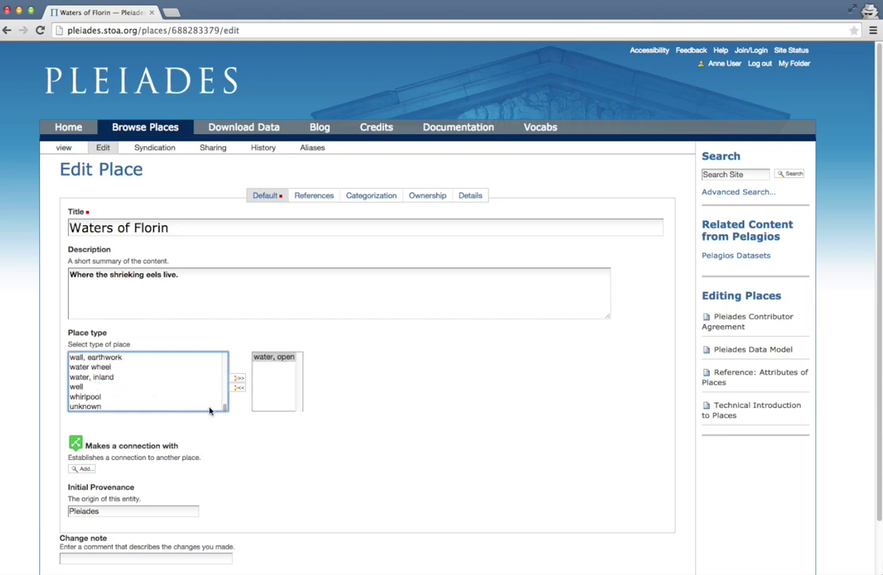
Copy the IMDb quotes page URL for The Princess Bride and paste it as the place's reference identifier, replacing the default.
{"action": "left_click", "coordinate": [313, 196]}
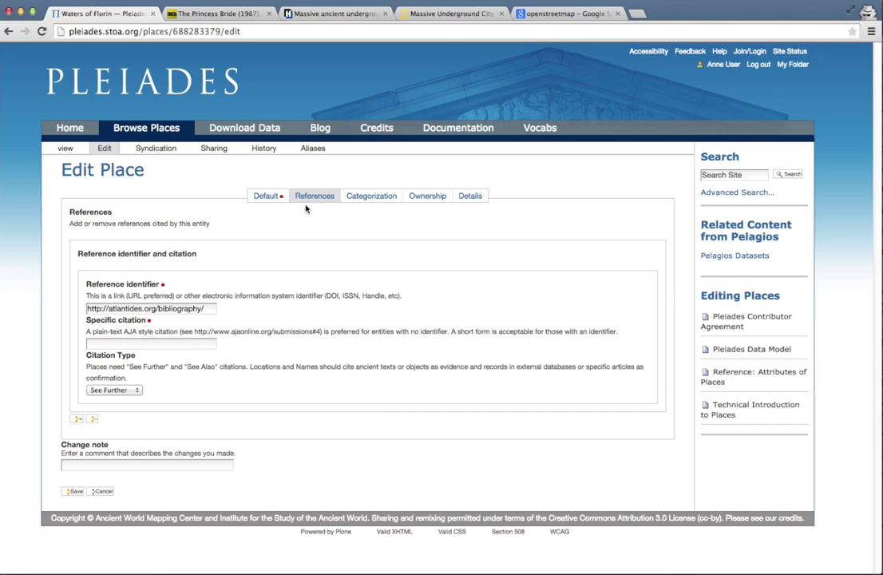
{"action": "left_click", "coordinate": [236, 14]}
{"action": "left_click", "coordinate": [241, 28]}
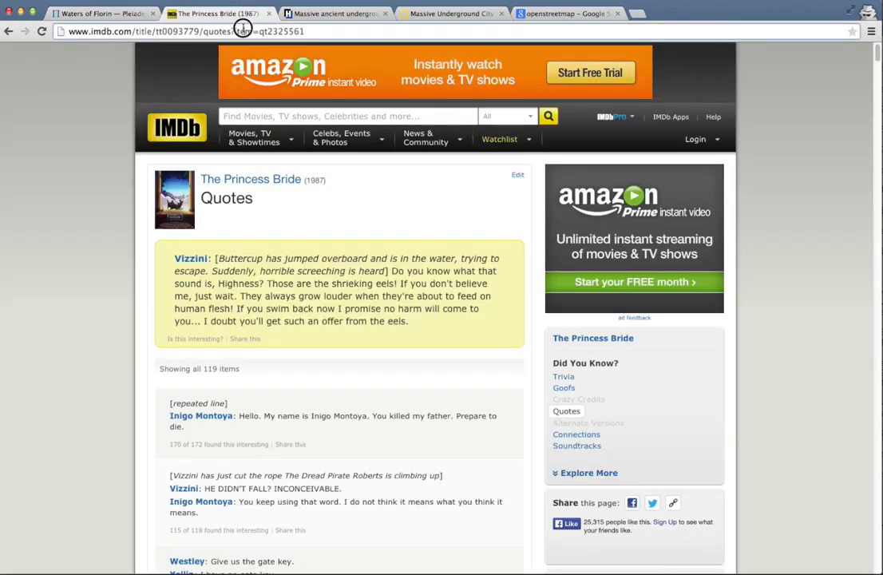
{"action": "right_click", "coordinate": [243, 29]}
{"action": "left_click", "coordinate": [266, 46]}
{"action": "left_click", "coordinate": [100, 15]}
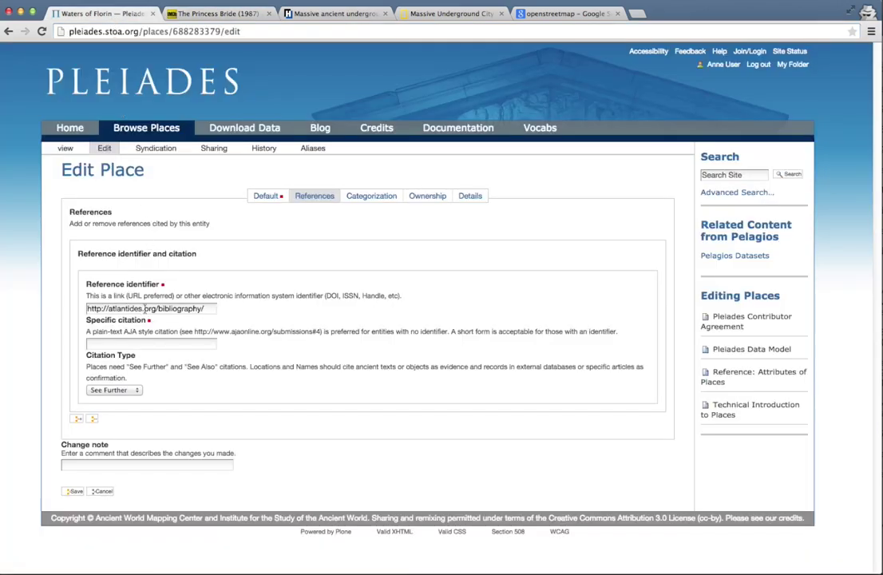
{"action": "triple_click", "coordinate": [144, 309]}
{"action": "right_click", "coordinate": [145, 310]}
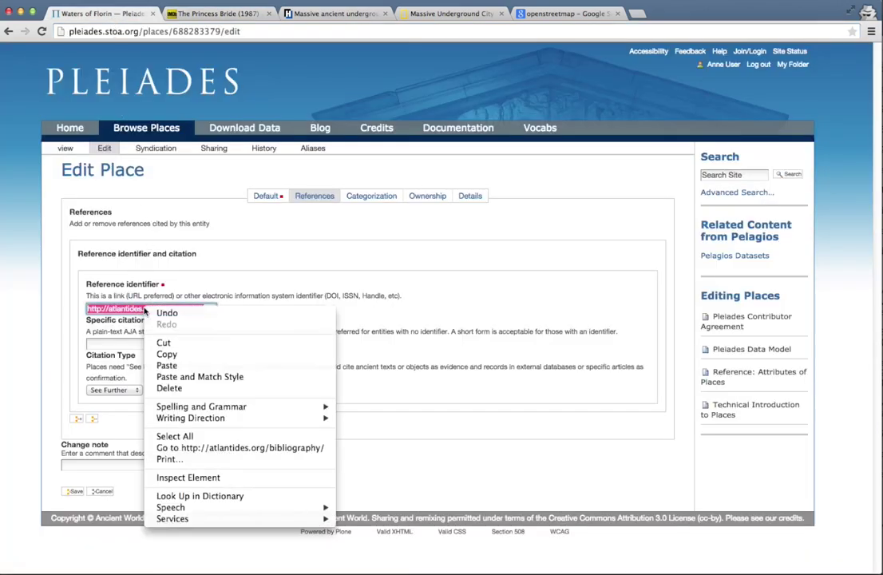
{"action": "left_click", "coordinate": [167, 364]}
Enter the specific citation "The Princess Bride (1987), IMDB." and keep See Further as the citation type.
{"action": "left_click", "coordinate": [107, 342]}
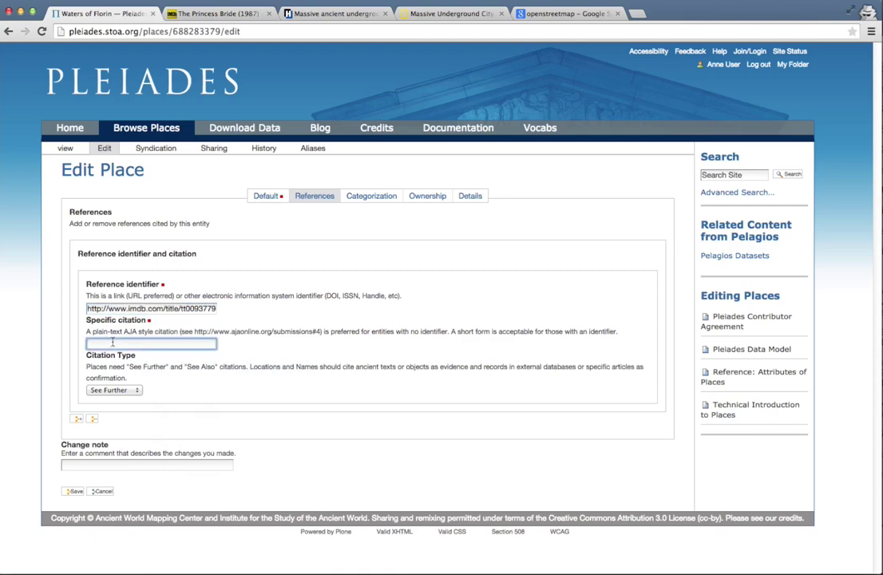
{"action": "type", "text": "The Princess Bride (19"}
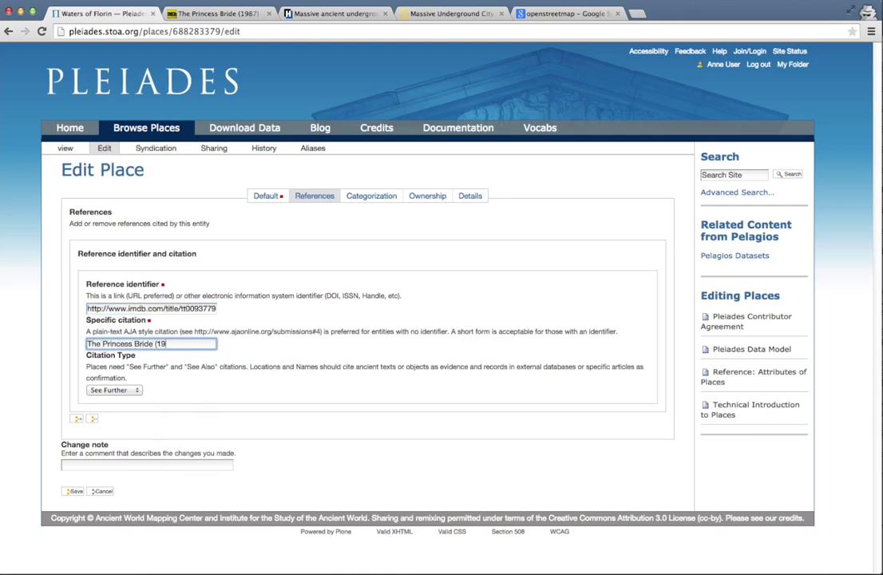
{"action": "type", "text": "87), IMDB"}
{"action": "left_click", "coordinate": [114, 391]}
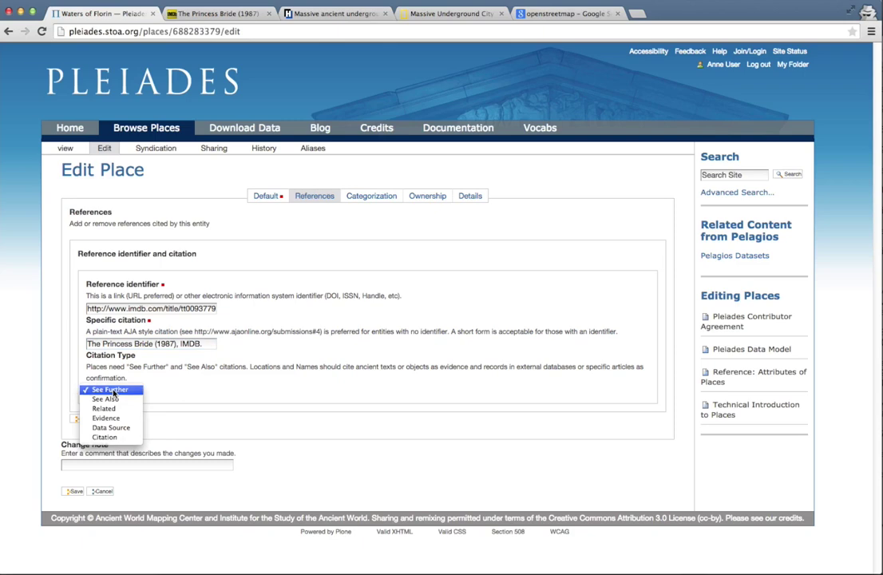
{"action": "left_click", "coordinate": [114, 390]}
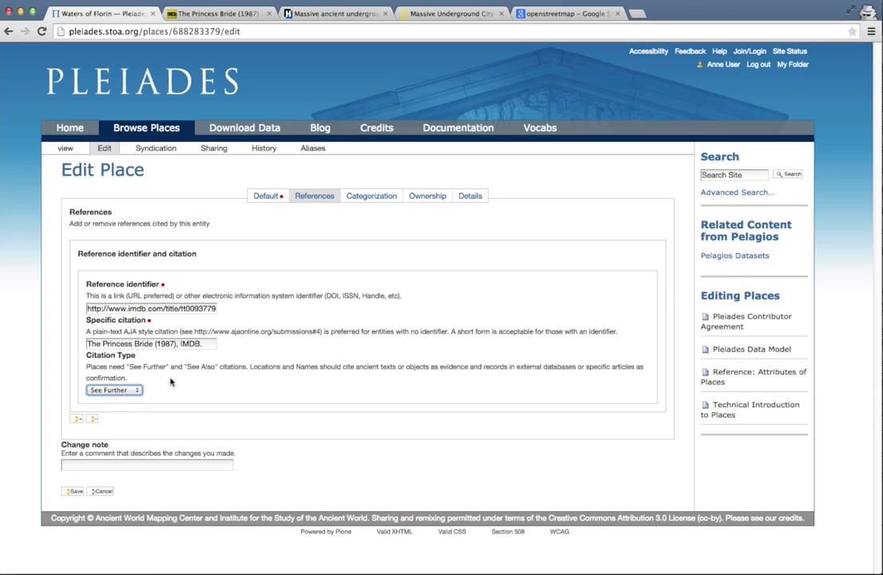
Look at the place's Details section, leave it empty, and save the edited place.
{"action": "left_click", "coordinate": [468, 196]}
{"action": "left_click", "coordinate": [124, 266]}
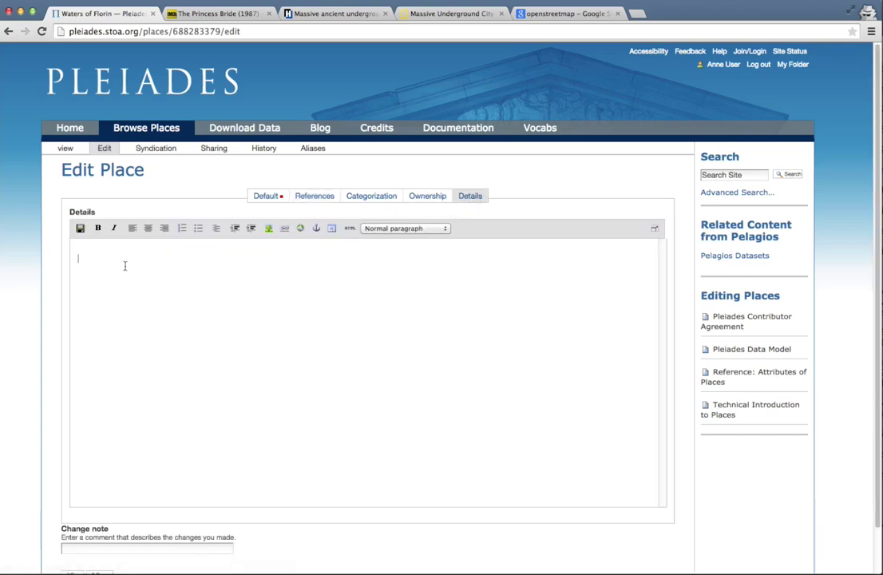
{"action": "scroll", "coordinate": [35, 439], "scroll_direction": "down", "scroll_amount": 2}
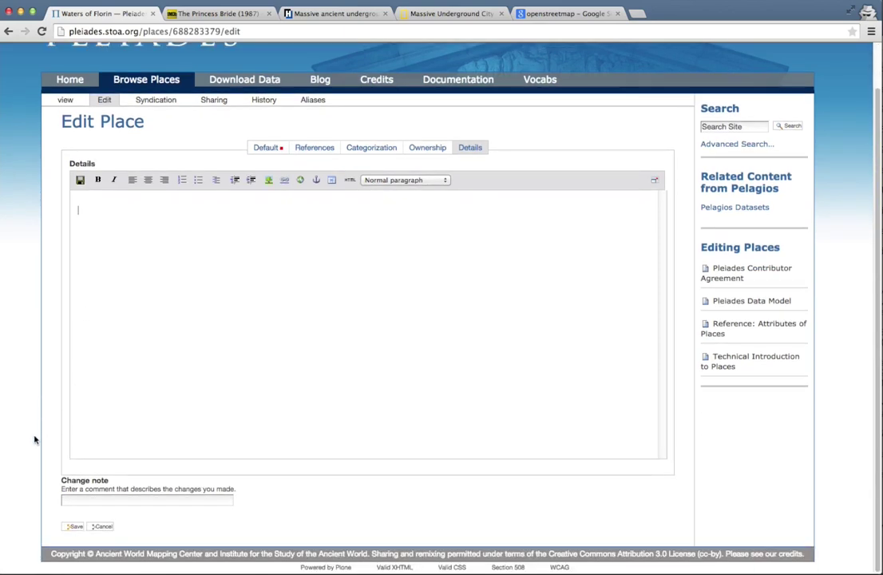
{"action": "left_click", "coordinate": [75, 528]}
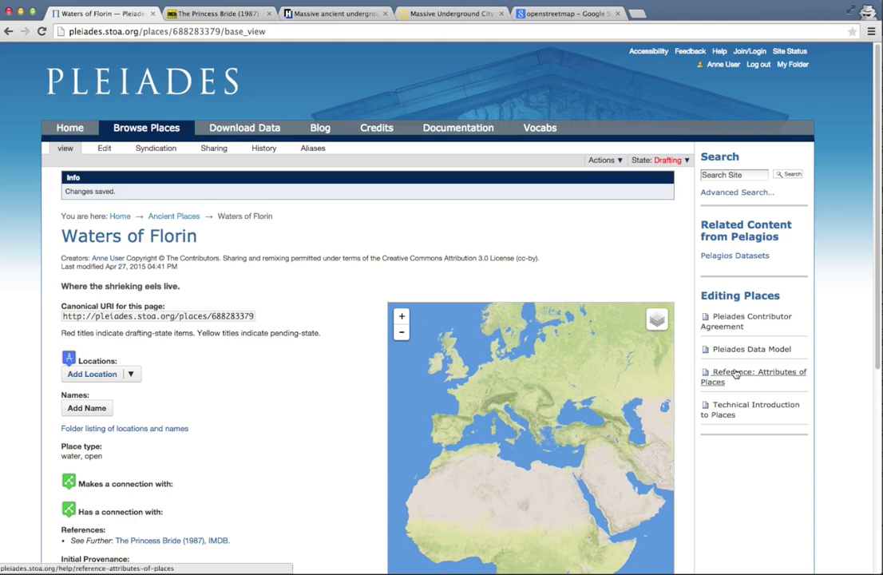
Open the "Reference: Attributes of Places" help page and read its guidelines down to the Names and Locations section.
{"action": "mouse_move", "coordinate": [736, 375]}
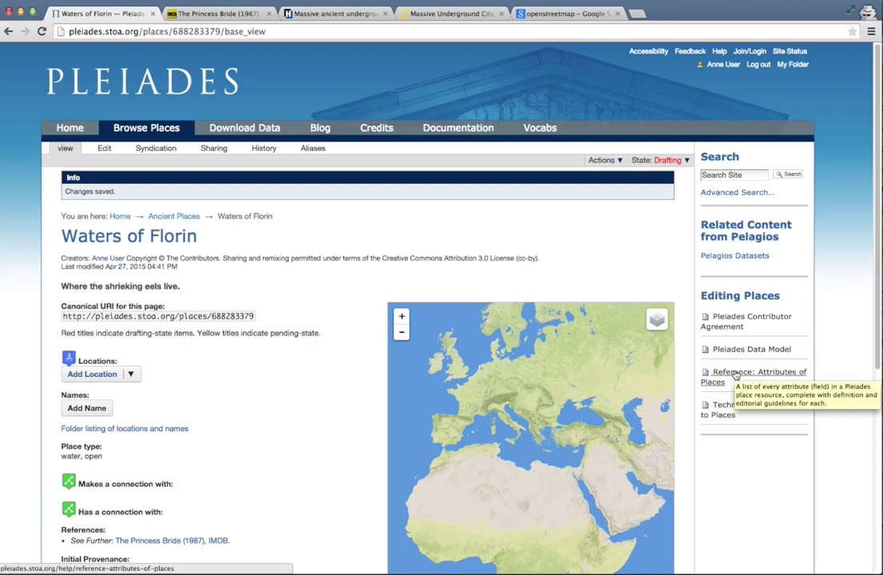
{"action": "left_click", "coordinate": [735, 375]}
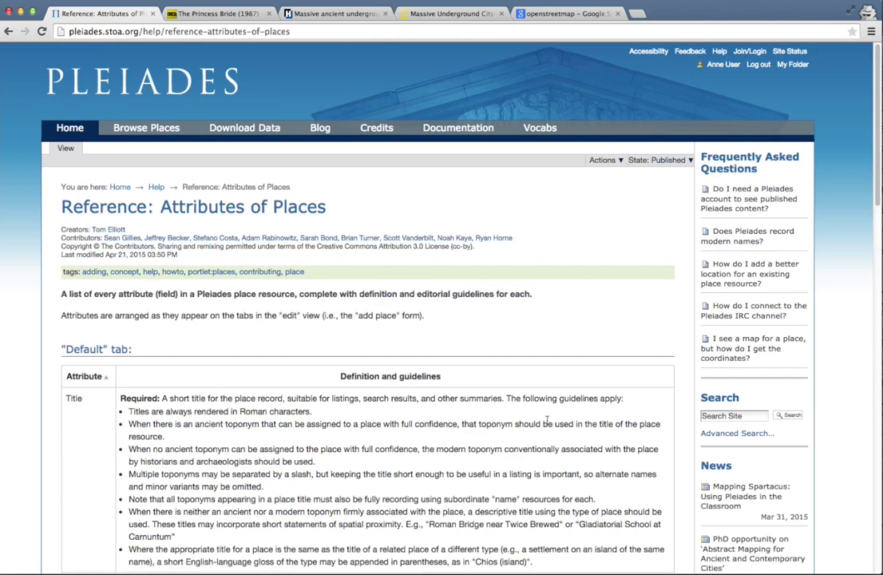
{"action": "scroll", "coordinate": [547, 420], "scroll_direction": "down", "scroll_amount": 15}
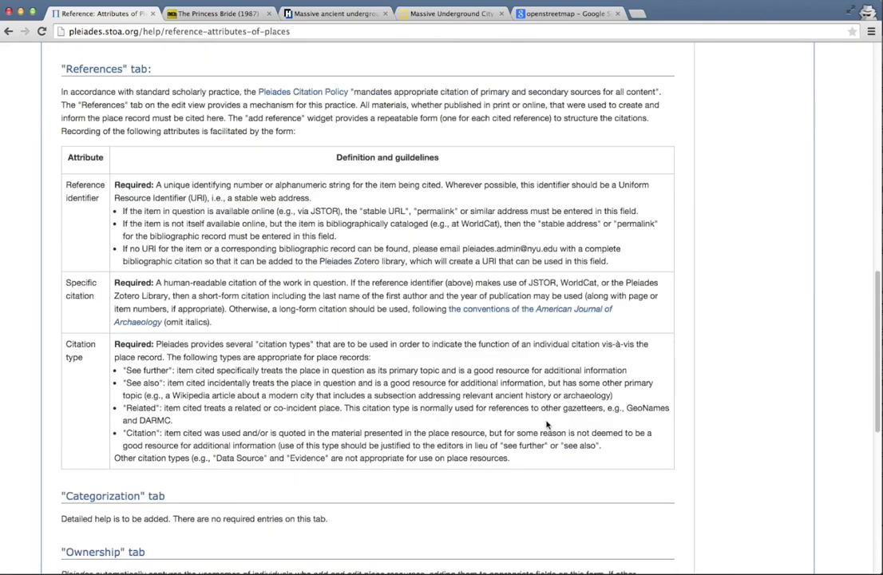
{"action": "scroll", "coordinate": [547, 423], "scroll_direction": "down", "scroll_amount": 4}
{"action": "scroll", "coordinate": [547, 426], "scroll_direction": "down", "scroll_amount": 3}
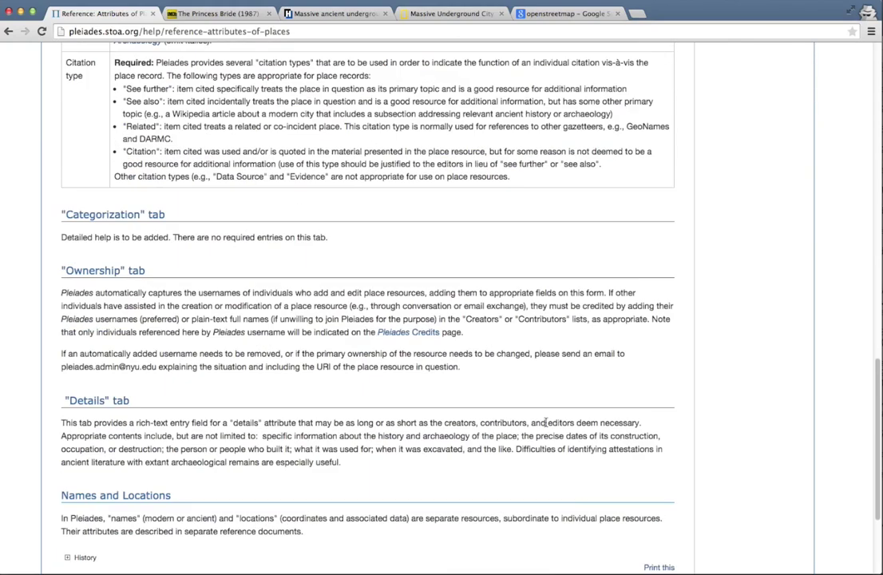
Finish reading the place attribute guidelines and return to the saved Waters of Florin place page.
{"action": "scroll", "coordinate": [547, 422], "scroll_direction": "down", "scroll_amount": 4}
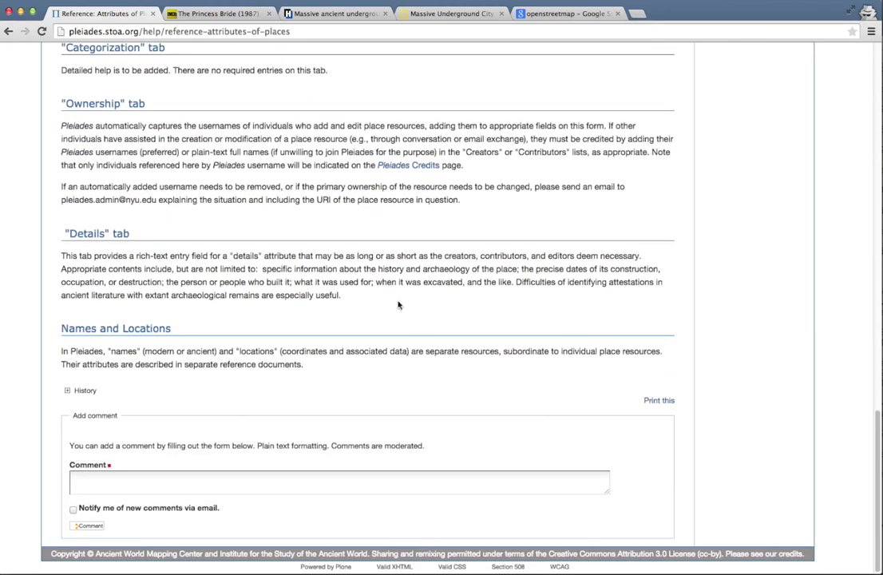
{"action": "left_click", "coordinate": [7, 34]}
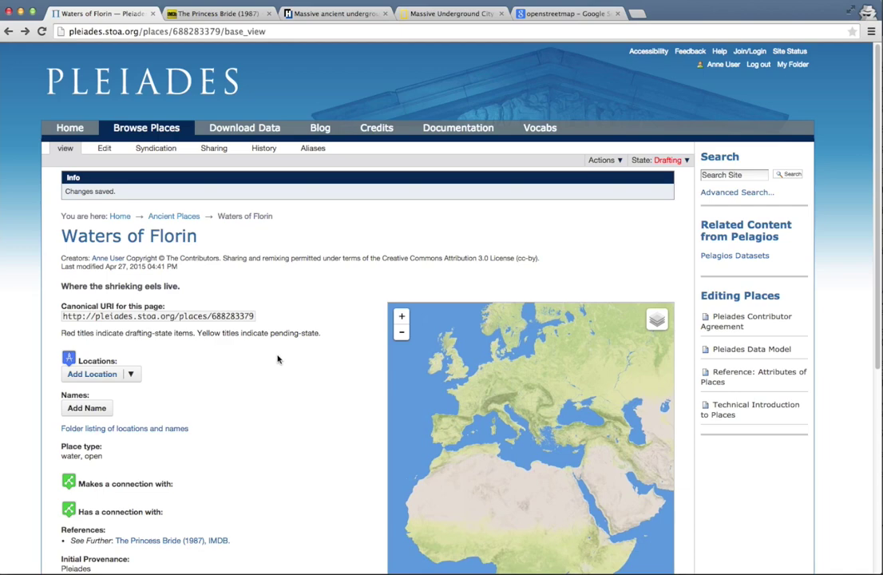
{"action": "left_click", "coordinate": [246, 31]}
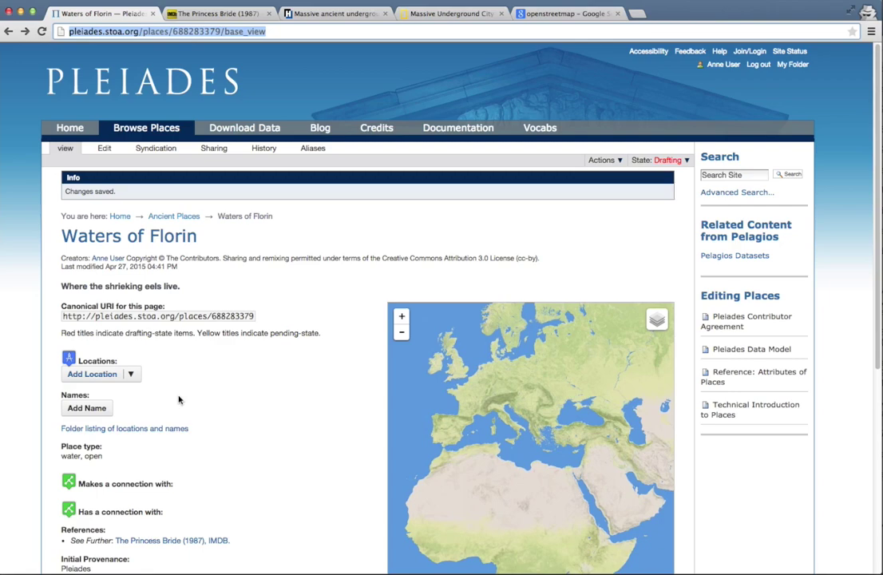
Start a new place resource from the Ancient Places listing and title it "Nevşehir".
{"action": "left_click", "coordinate": [69, 130]}
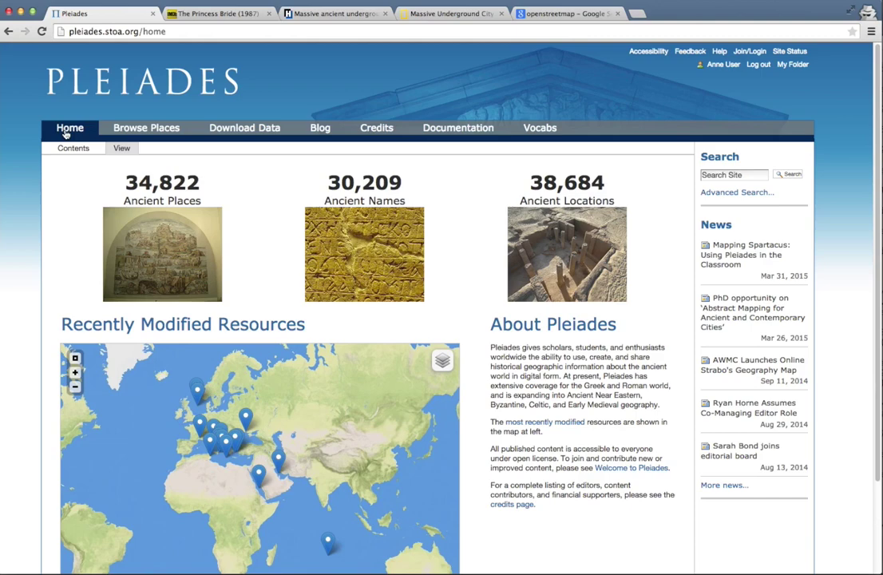
{"action": "left_click", "coordinate": [163, 134]}
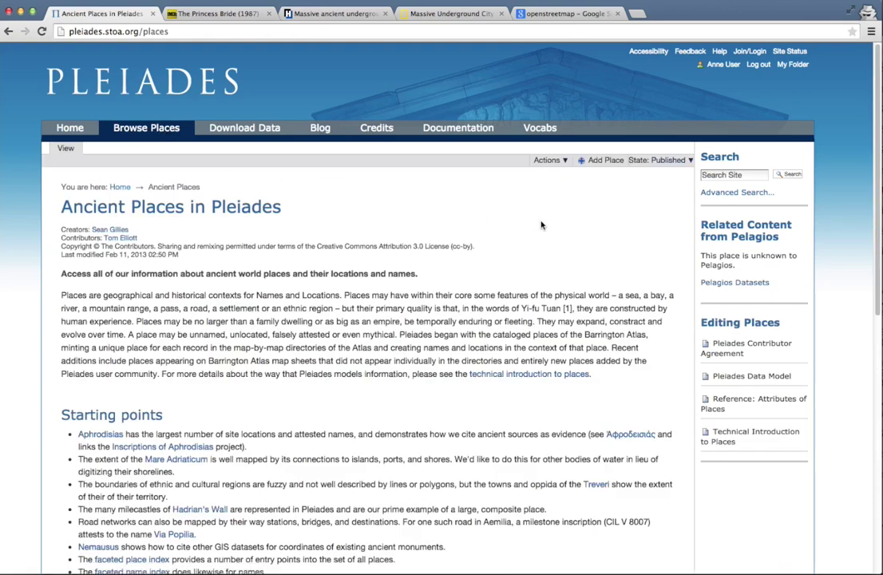
{"action": "left_click", "coordinate": [606, 161]}
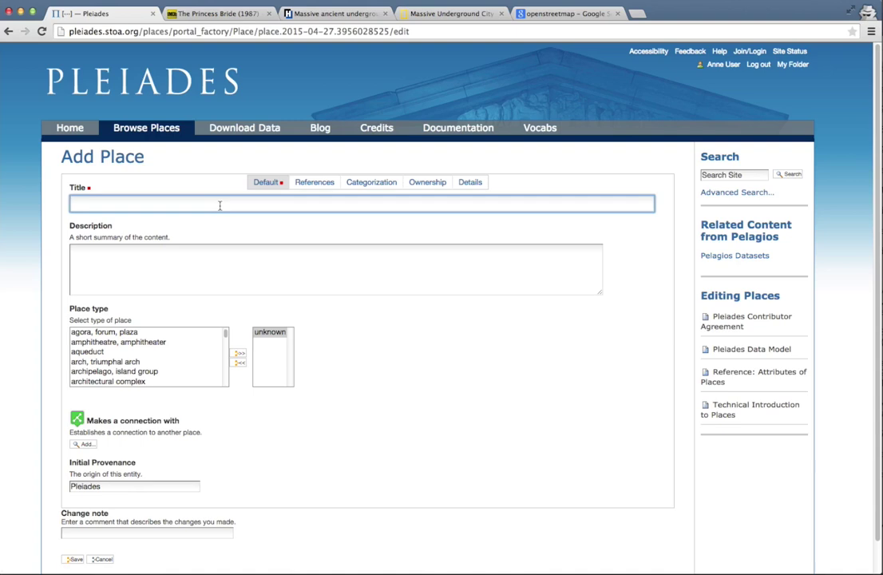
{"action": "type", "text": "Nevşehir"}
Enter the description "An ancient, underground settlement, presumably of the Byzantine and Ottoman periods, located under and around the Byzantine-era castle in modern Nevşehir, Turkey.".
{"action": "left_click", "coordinate": [180, 256]}
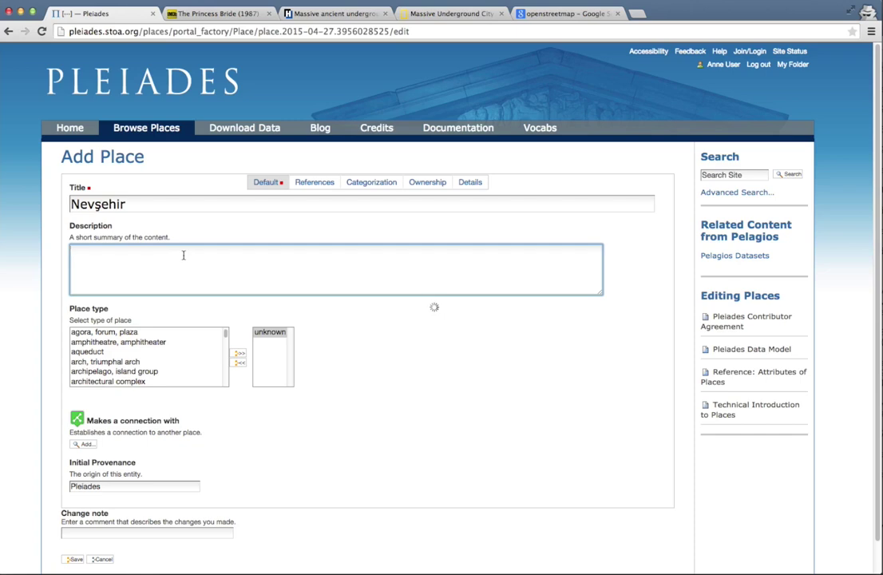
{"action": "type", "text": "An ancient, underground sett"}
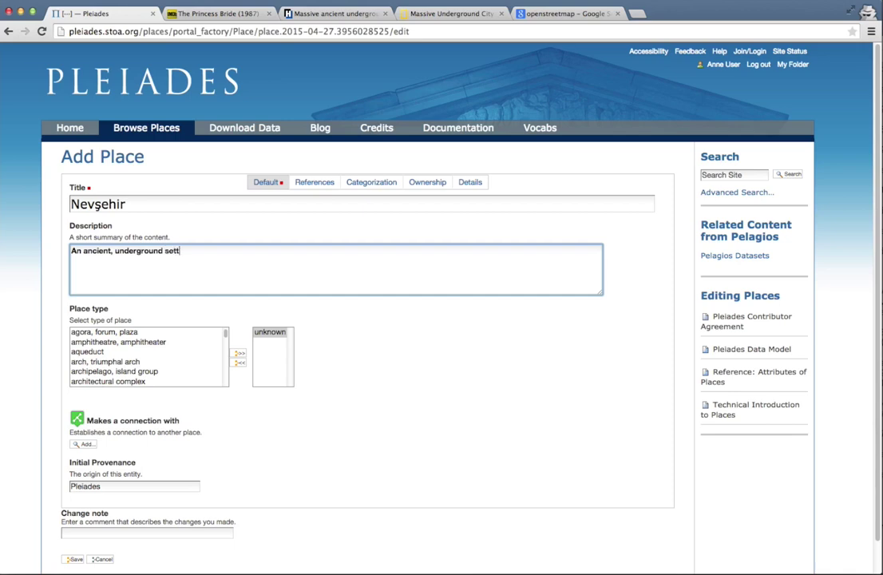
{"action": "type", "text": "lement , presumably of"}
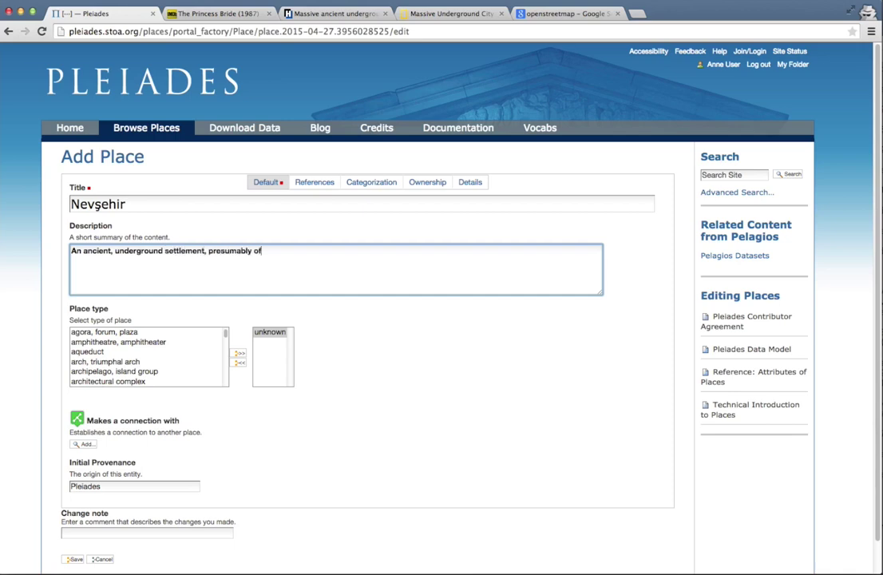
{"action": "type", "text": " the Byzantine and Ottom"}
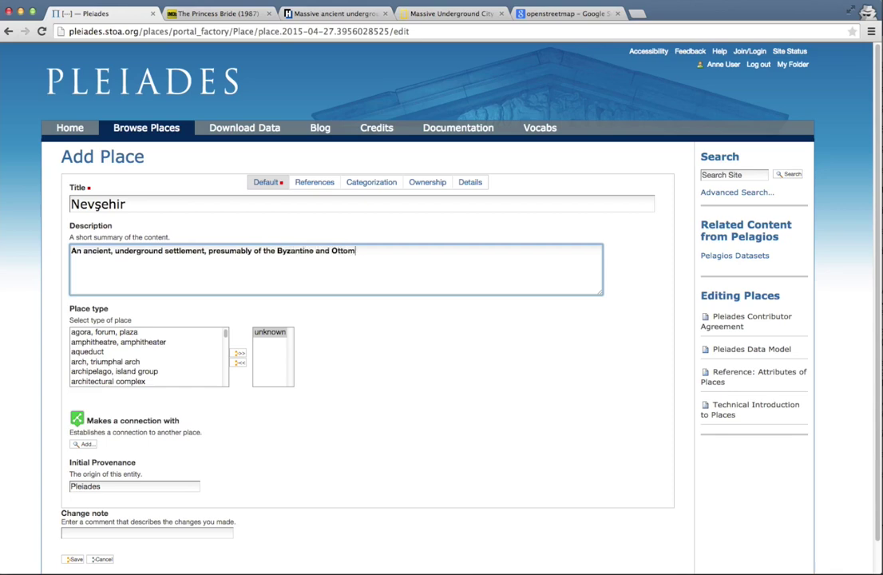
{"action": "type", "text": "an periods, located under and around "}
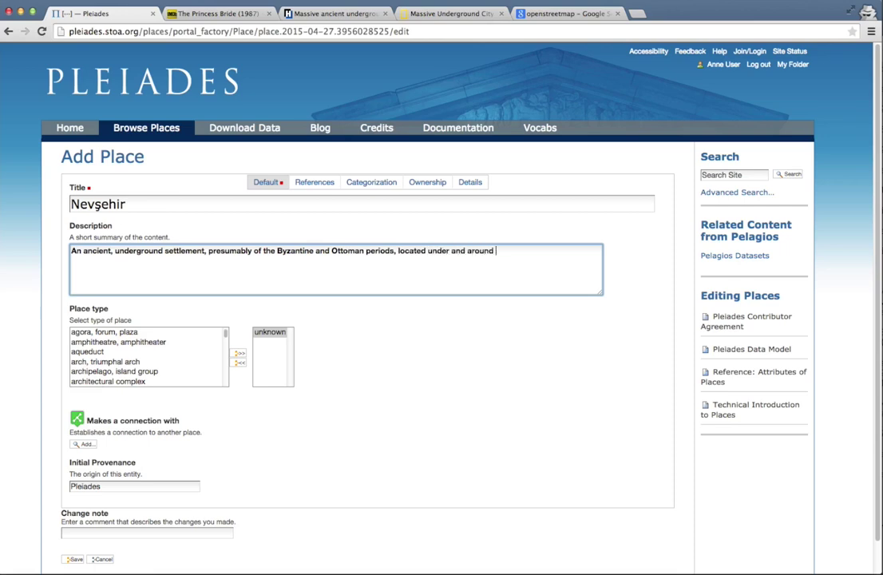
{"action": "type", "text": "the Byzantine-era castle in"}
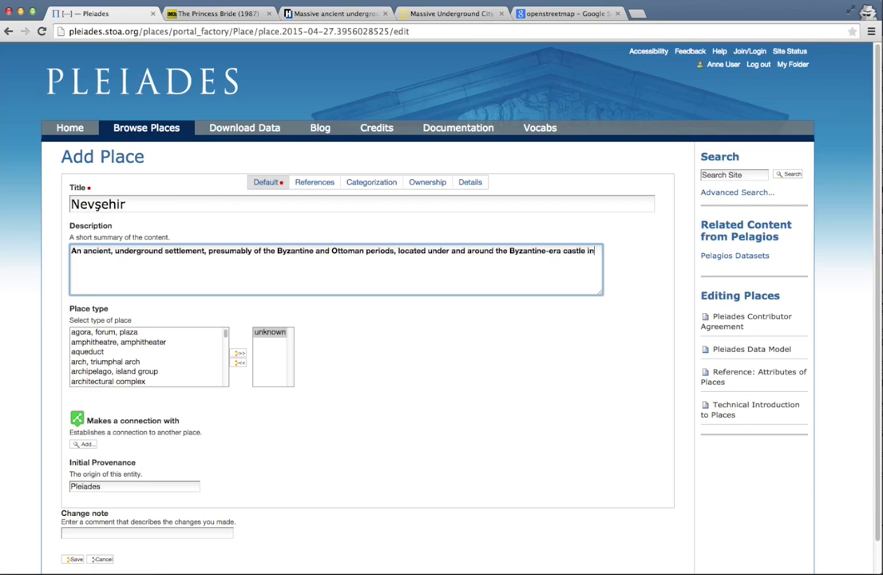
{"action": "type", "text": " modern Nevşehir, Turkey."}
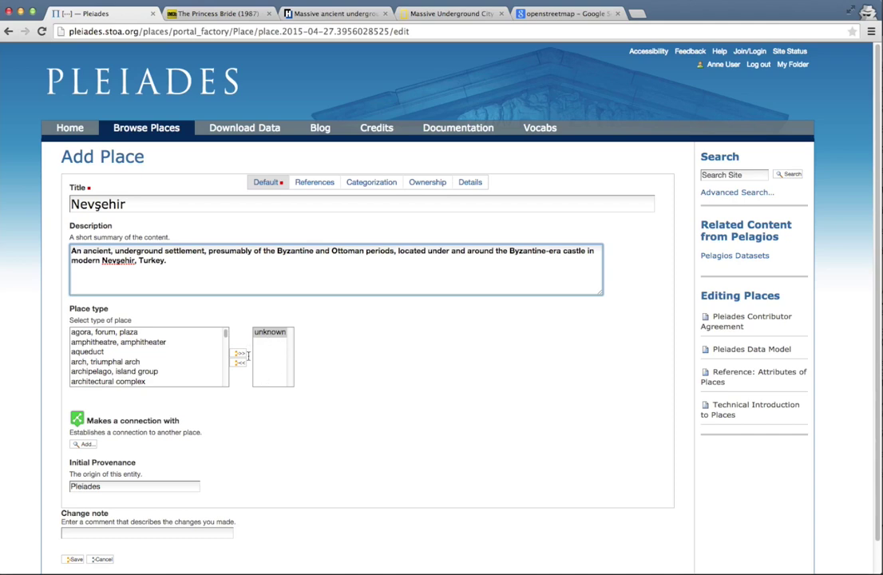
Add "settlement" and "underground structures" to the new place's selected place types.
{"action": "left_click_drag", "start_coordinate": [226, 335], "coordinate": [228, 380]}
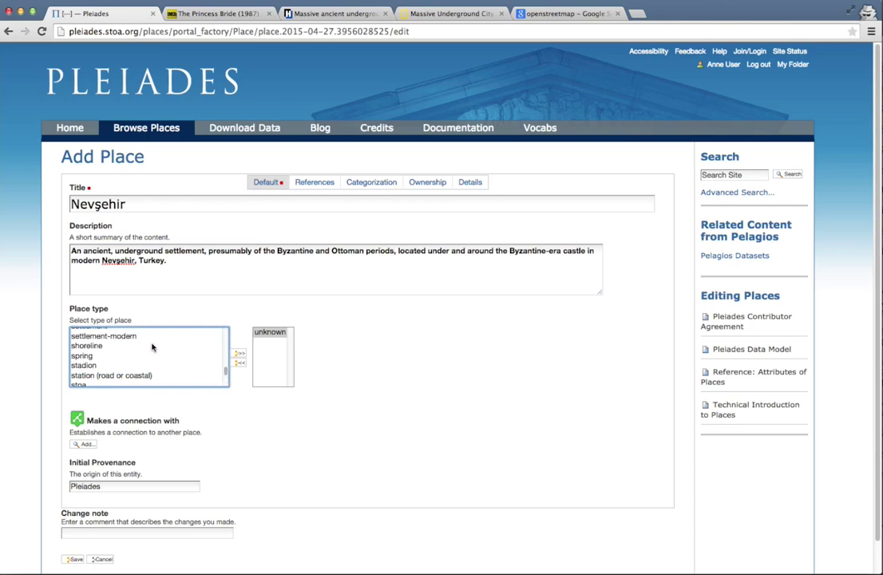
{"action": "scroll", "coordinate": [164, 348], "scroll_direction": "up", "scroll_amount": 2}
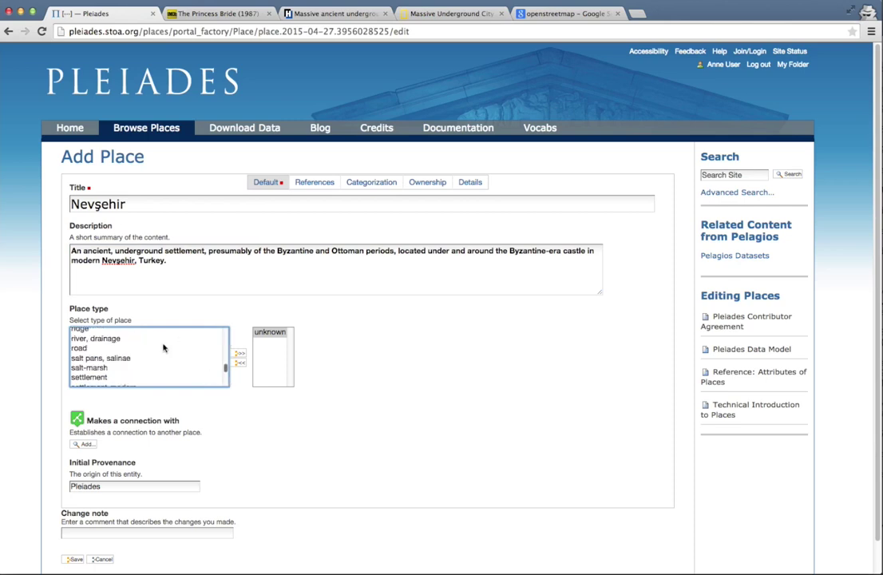
{"action": "double_click", "coordinate": [106, 379]}
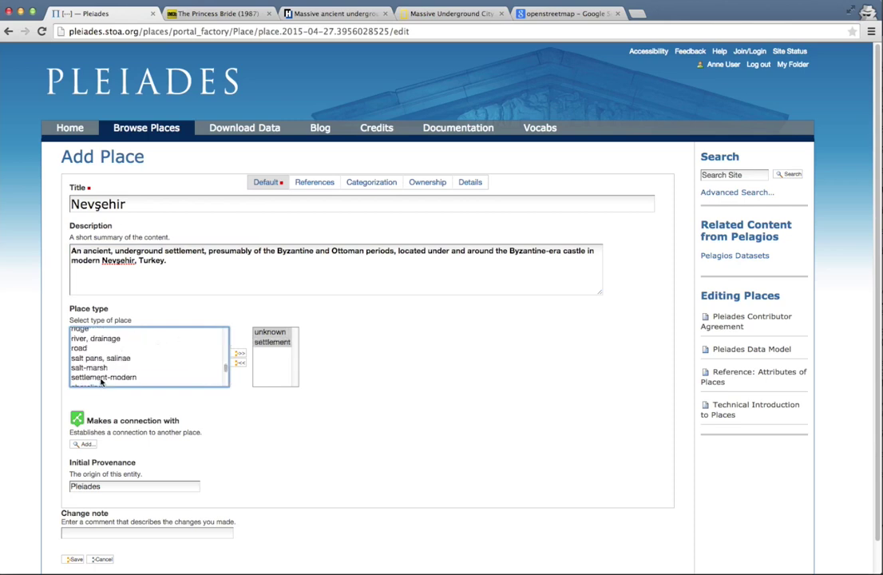
{"action": "left_click", "coordinate": [226, 378]}
{"action": "left_click", "coordinate": [225, 378]}
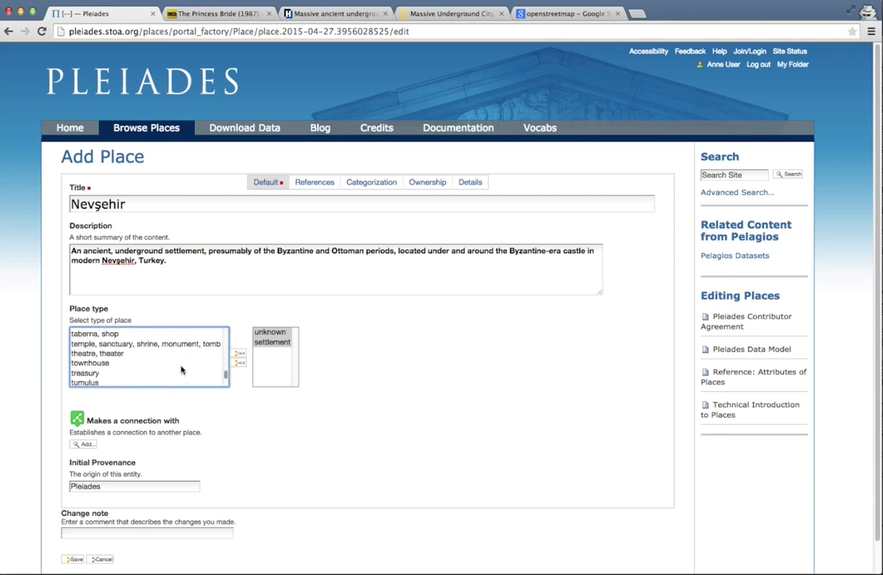
{"action": "left_click", "coordinate": [225, 386]}
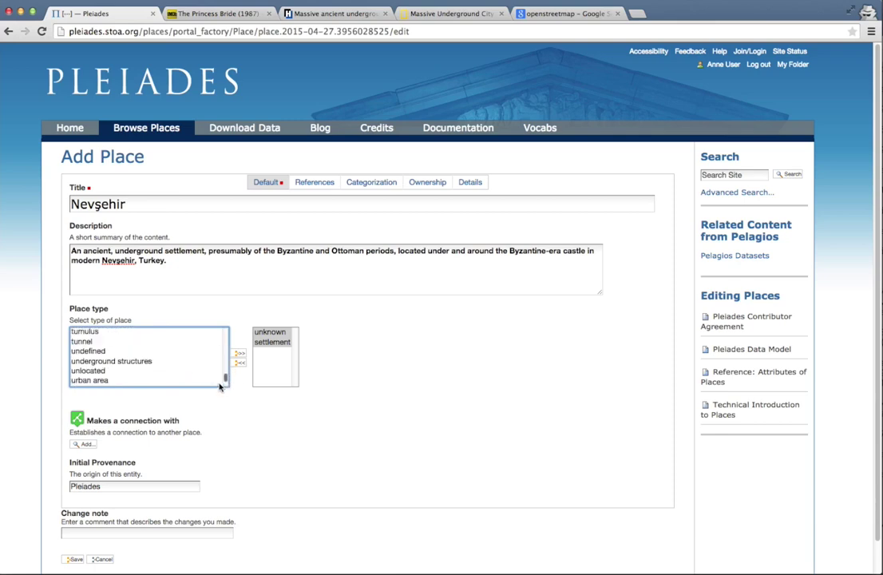
{"action": "left_click", "coordinate": [148, 361]}
{"action": "left_click", "coordinate": [239, 353]}
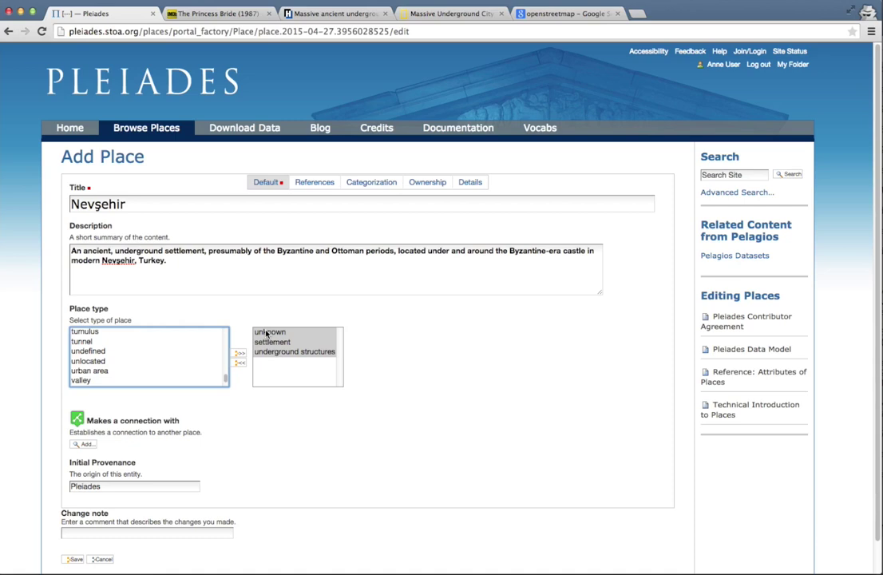
Remove "unknown" from the selected place types and save the new Nevşehir place.
{"action": "left_click", "coordinate": [266, 332]}
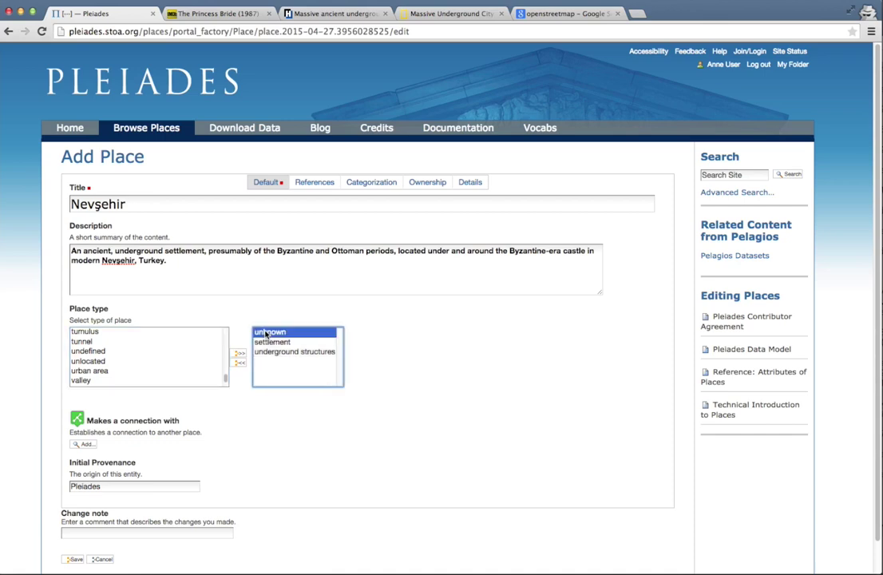
{"action": "double_click", "coordinate": [267, 332]}
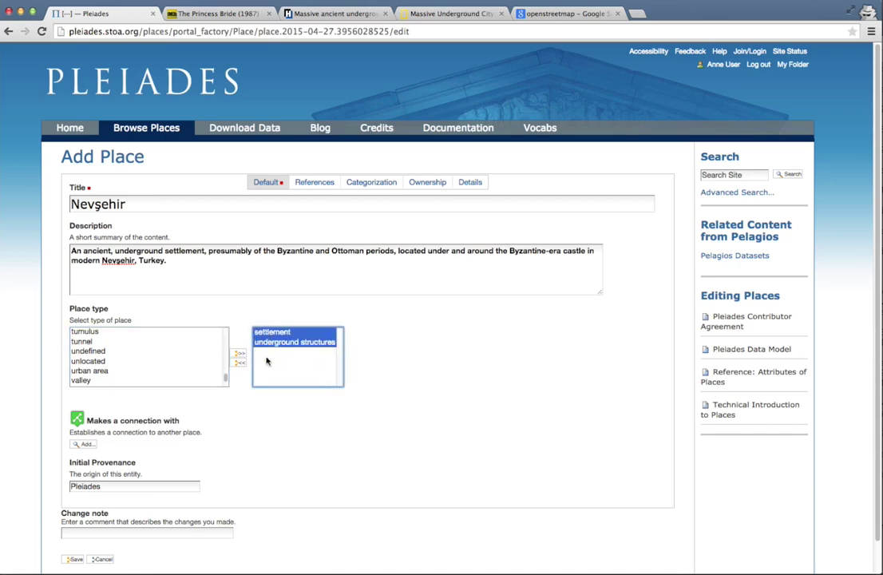
{"action": "left_click", "coordinate": [294, 416]}
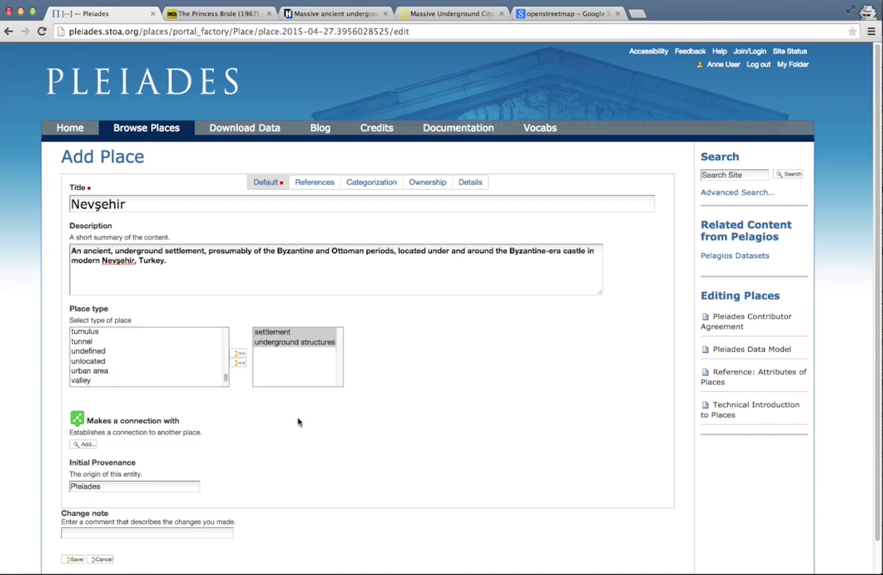
{"action": "scroll", "coordinate": [253, 462], "scroll_direction": "down", "scroll_amount": 2}
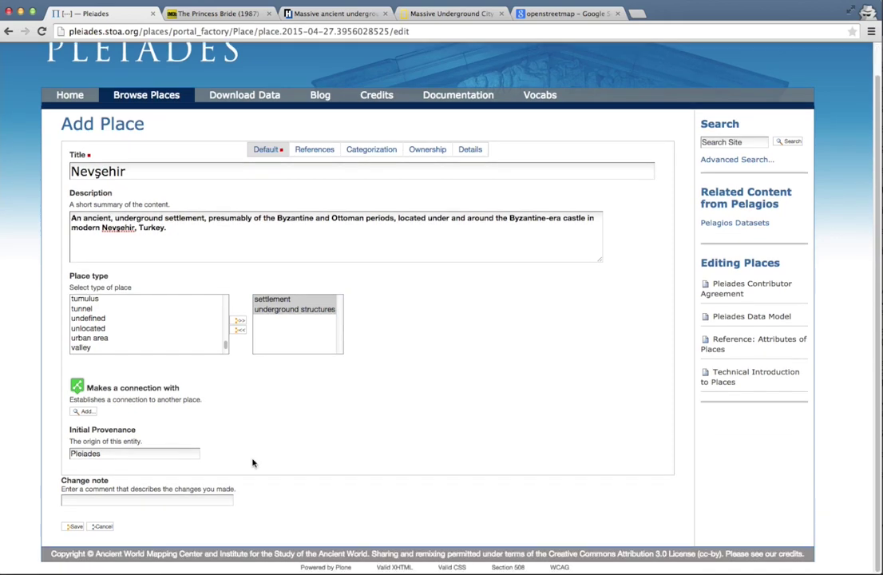
{"action": "left_click", "coordinate": [74, 527]}
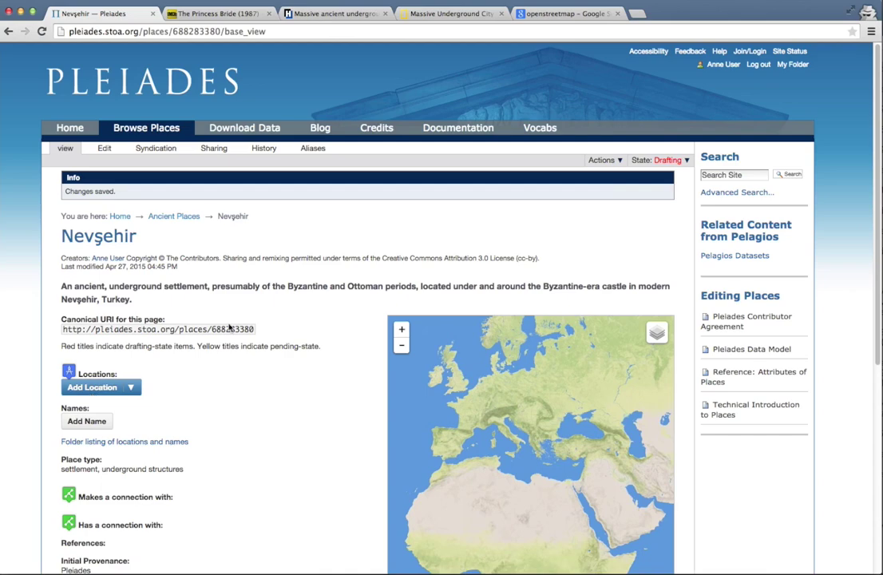
Switch to OpenStreetMap, search for "Nevşehir", and open the city result in the Central Anatolia Region of Turkey.
{"action": "left_click", "coordinate": [572, 14]}
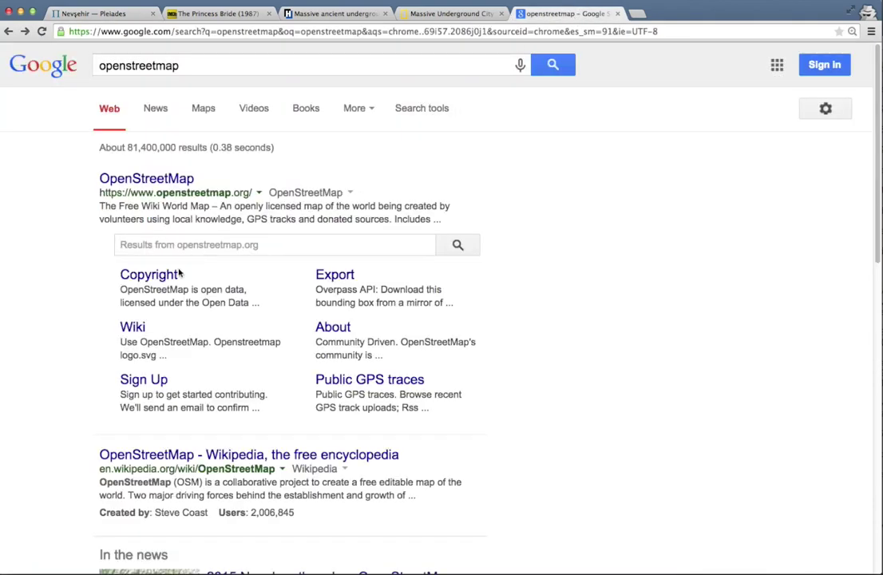
{"action": "left_click", "coordinate": [150, 180]}
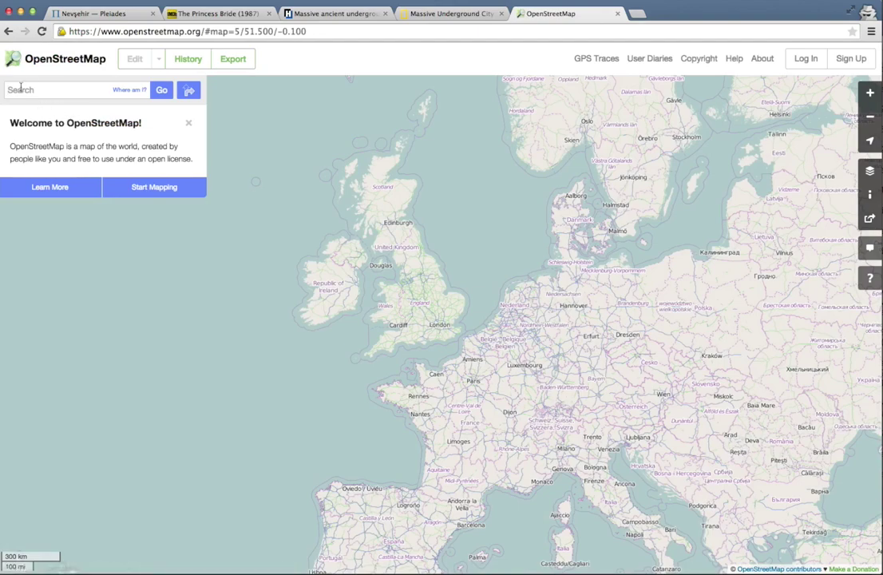
{"action": "left_click", "coordinate": [21, 89]}
{"action": "type", "text": "Nevşehir"}
{"action": "key", "text": "Return"}
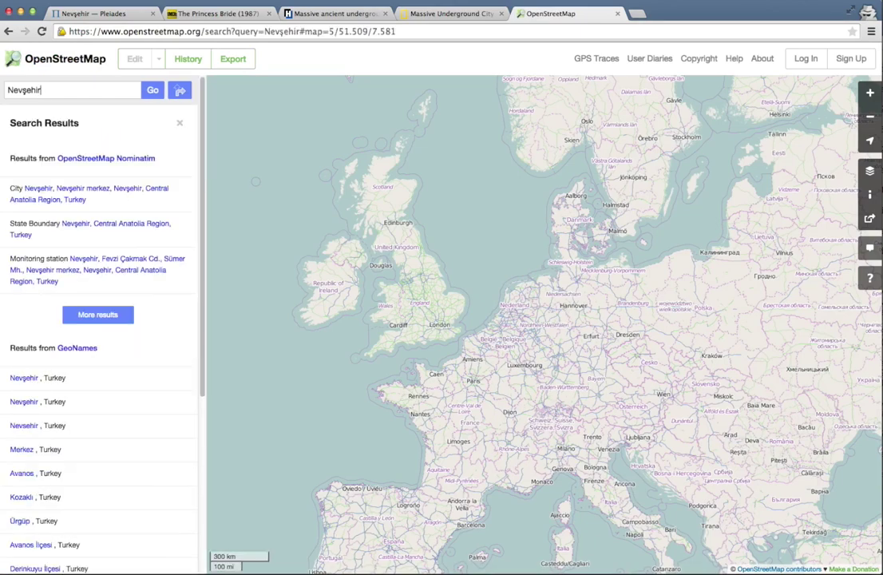
{"action": "left_click", "coordinate": [64, 201]}
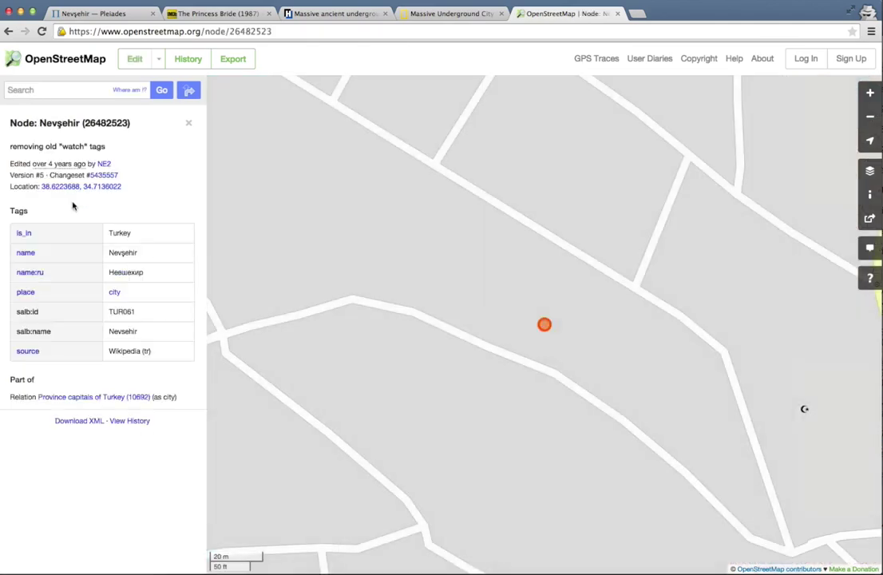
Check the Nevşehir node's position within the city and copy its node ID, 26482523.
{"action": "left_click", "coordinate": [869, 117]}
{"action": "left_click", "coordinate": [869, 117]}
{"action": "left_click", "coordinate": [869, 118]}
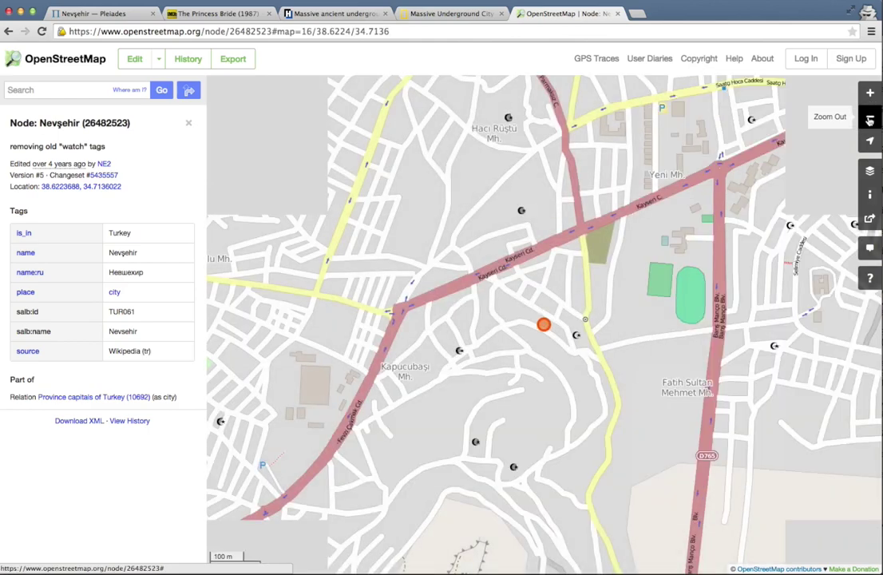
{"action": "left_click", "coordinate": [869, 117]}
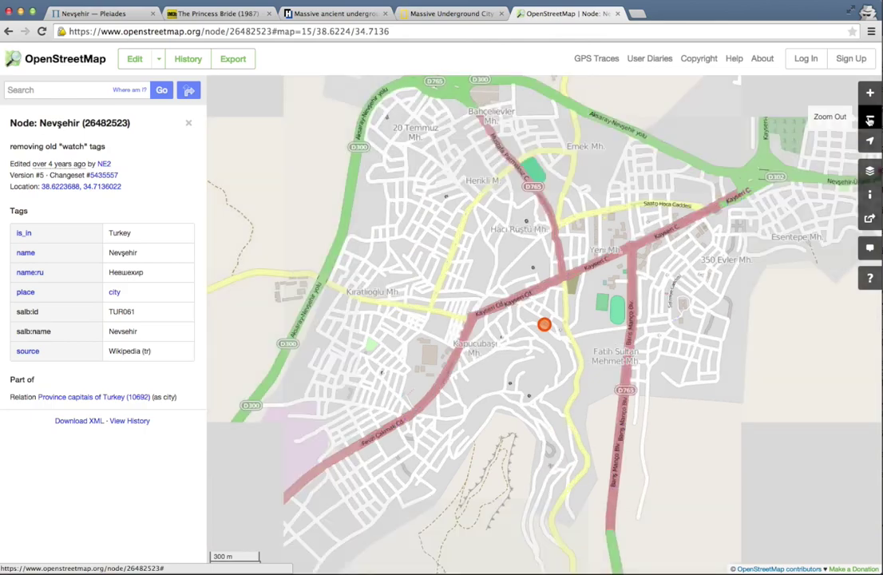
{"action": "left_click", "coordinate": [869, 119]}
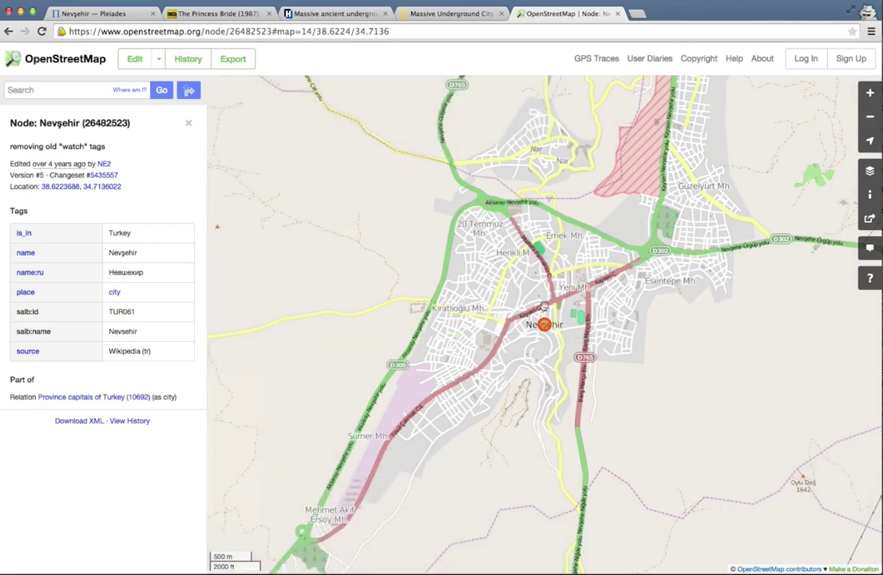
{"action": "double_click", "coordinate": [103, 123]}
{"action": "right_click", "coordinate": [104, 124]}
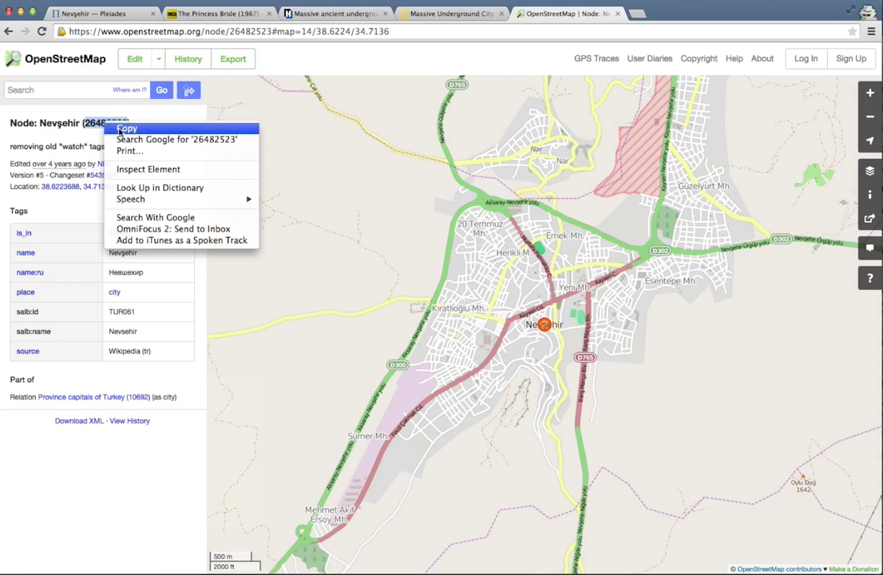
{"action": "left_click", "coordinate": [108, 127]}
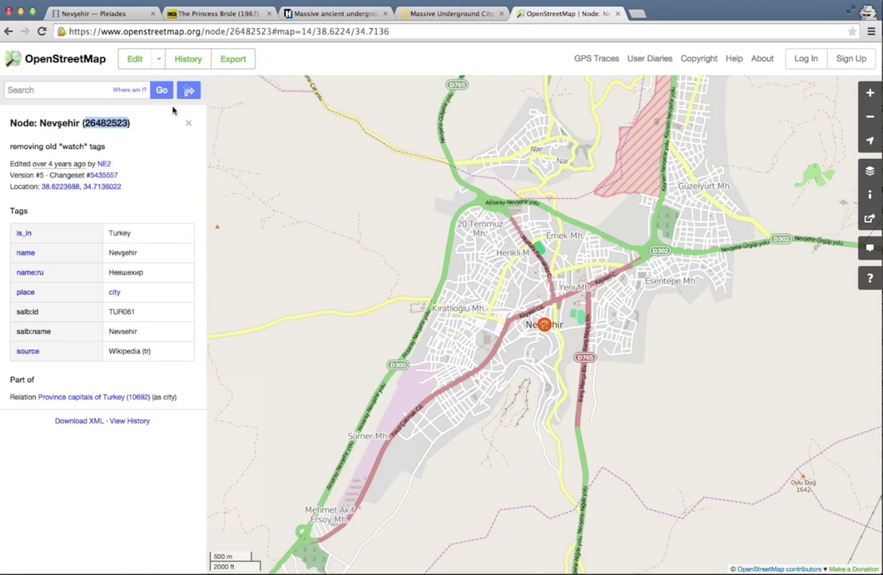
Switch to Pleiades and add an OpenStreetMap node location to Nevşehir with object ID 26482523 and title "OSM Location of Modern Nevşehir".
{"action": "left_click", "coordinate": [92, 15]}
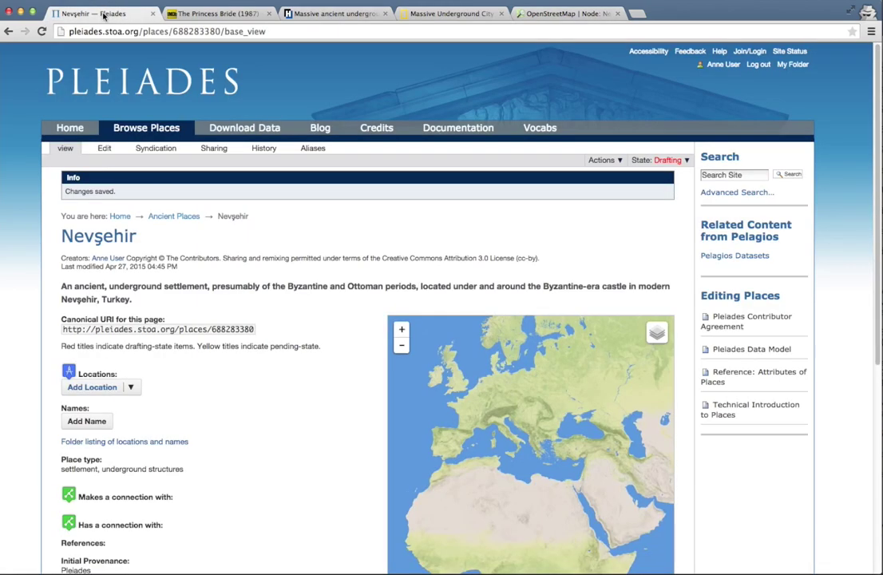
{"action": "left_click", "coordinate": [131, 388]}
{"action": "left_click", "coordinate": [133, 406]}
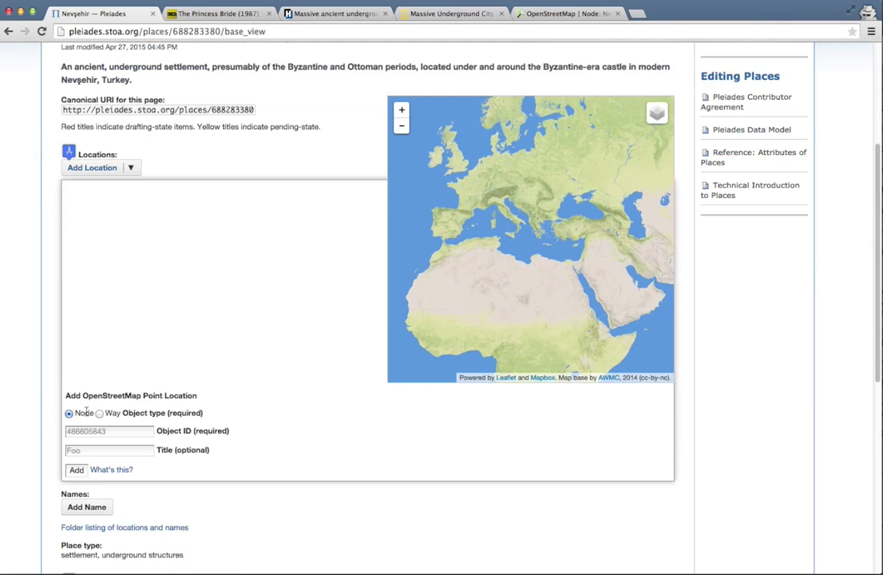
{"action": "left_click", "coordinate": [81, 431]}
{"action": "right_click", "coordinate": [86, 428]}
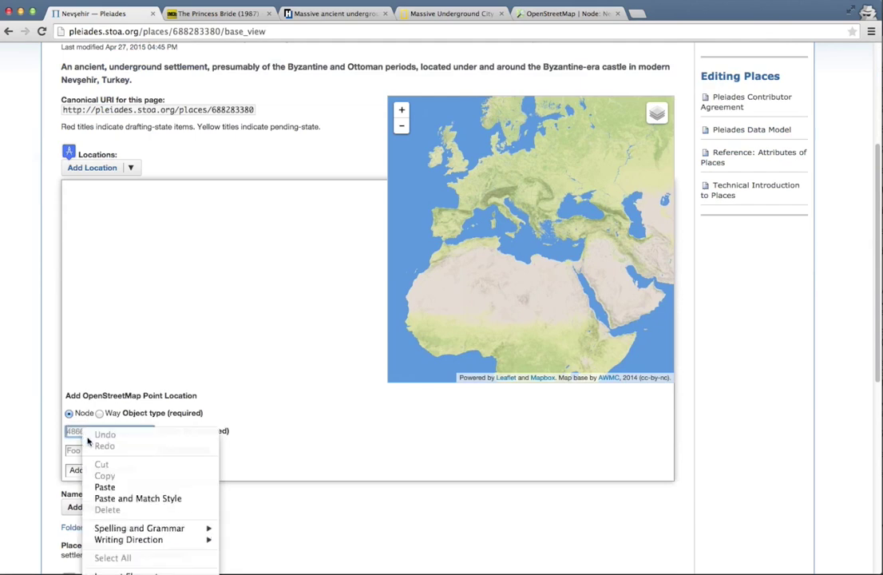
{"action": "left_click", "coordinate": [105, 487]}
{"action": "left_click", "coordinate": [91, 450]}
{"action": "type", "text": "OSM L"}
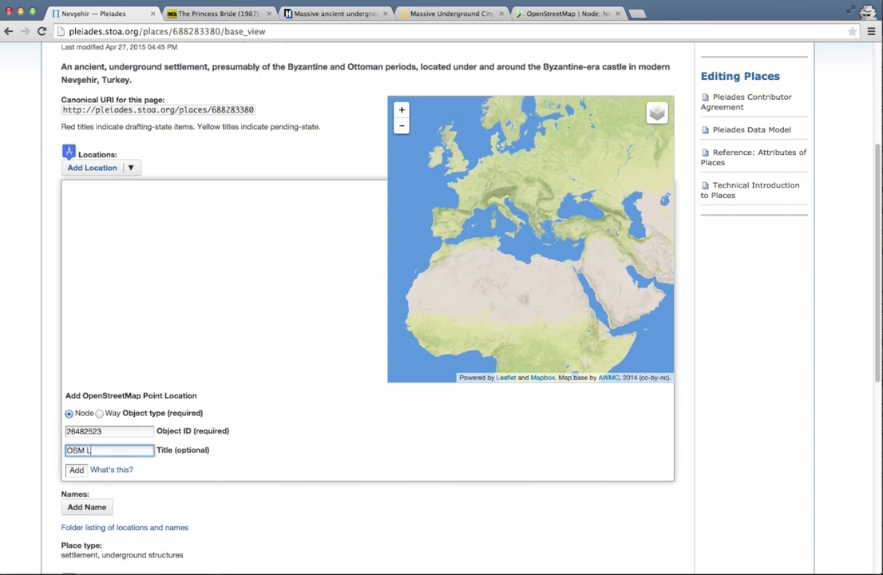
{"action": "type", "text": "ocation of Modern Nevşehir"}
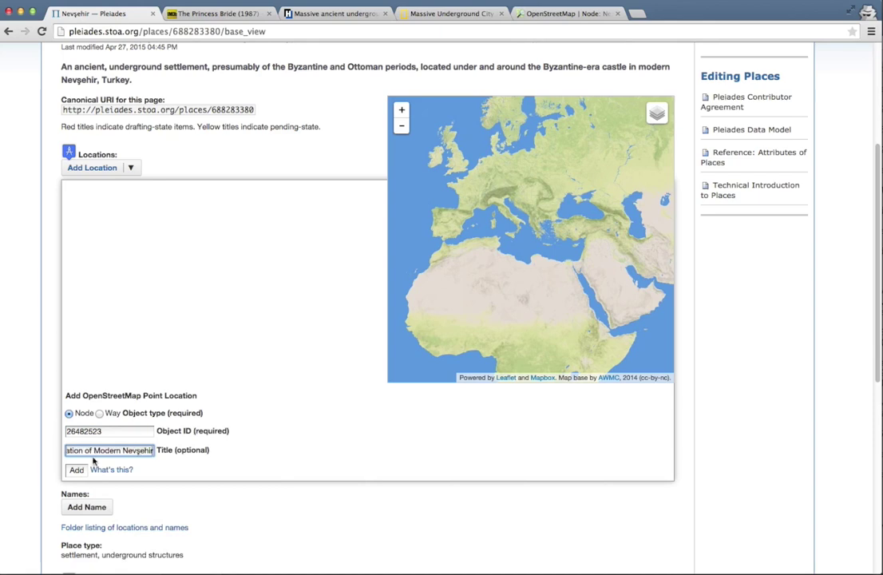
{"action": "left_click", "coordinate": [77, 470]}
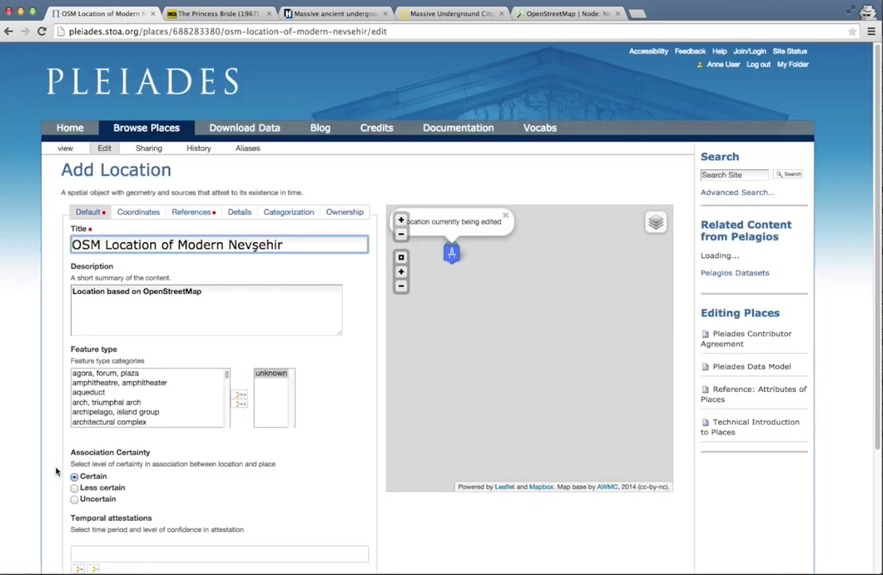
Insert "Representative point for the modern city in Turkey." before the existing text of the location's description.
{"action": "left_click", "coordinate": [100, 329]}
{"action": "type", "text": "Represent"}
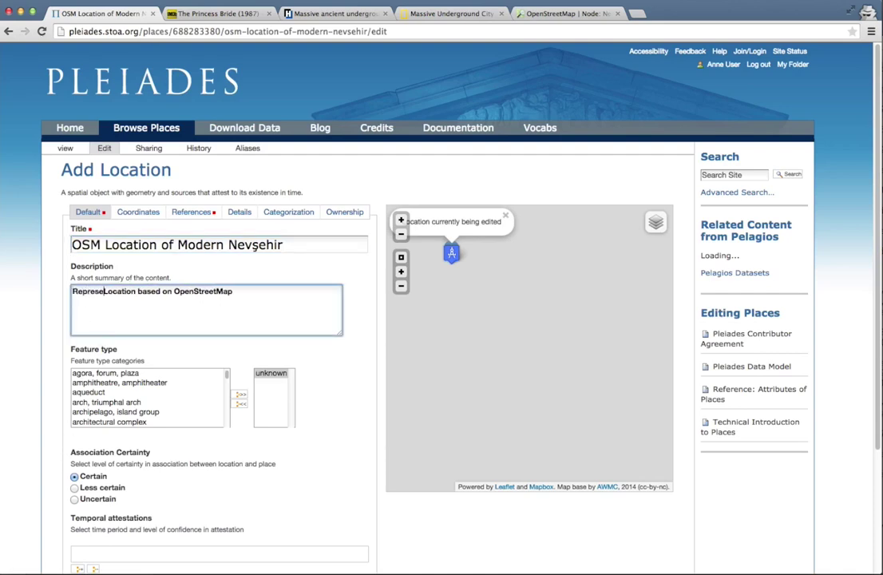
{"action": "type", "text": "ative point fo"}
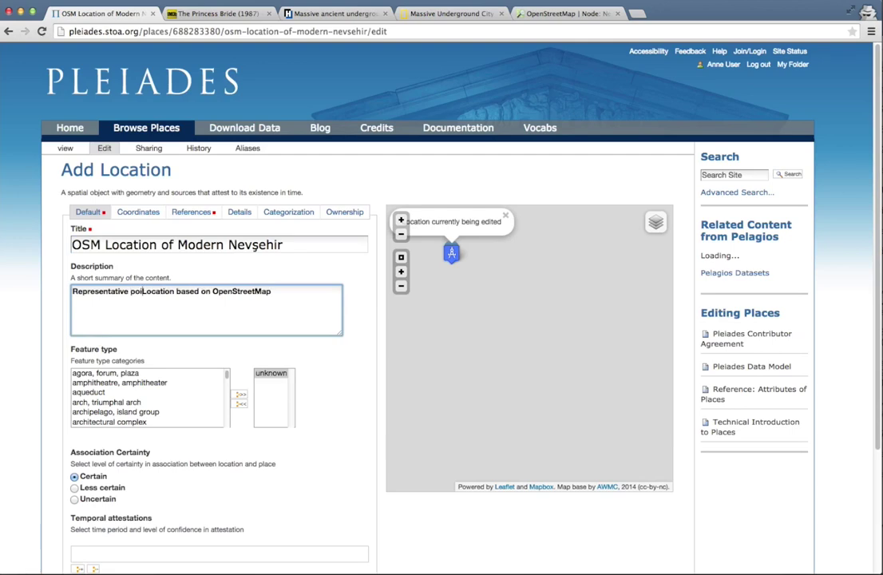
{"action": "type", "text": "r the modern city "}
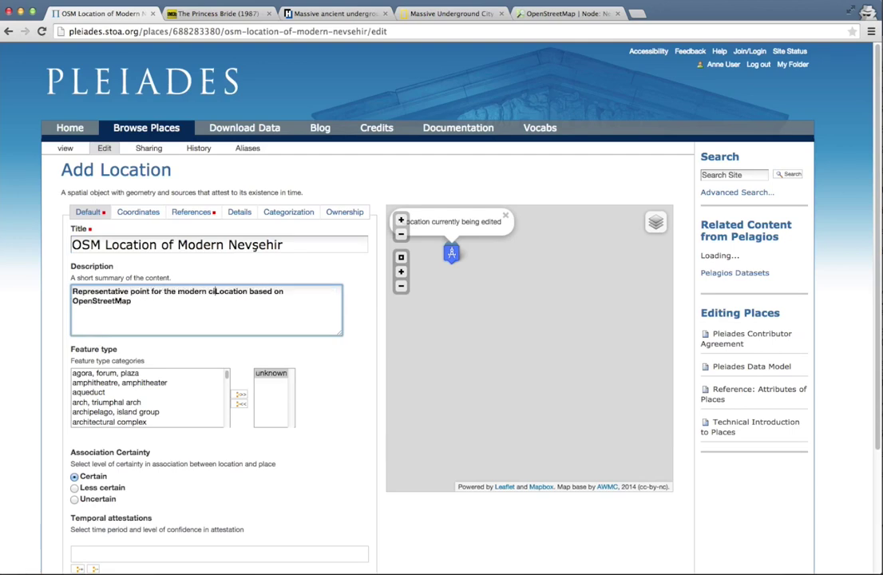
{"action": "type", "text": "of Nev"}
{"action": "key", "text": "BackSpace"}
{"action": "key", "text": "BackSpace"}
{"action": "key", "text": "BackSpace"}
{"action": "key", "text": "BackSpace"}
{"action": "key", "text": "BackSpace"}
{"action": "key", "text": "BackSpace"}
{"action": "type", "text": "in Turke"}
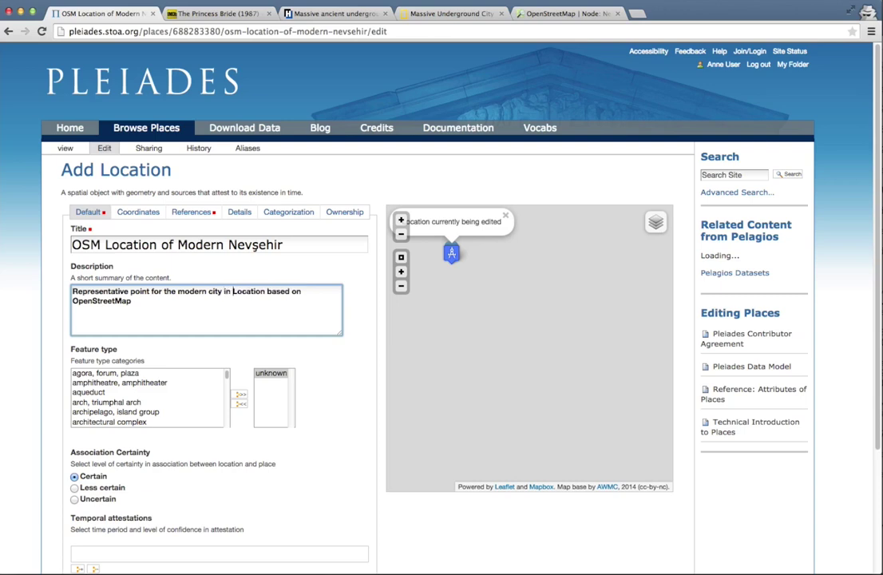
{"action": "type", "text": "y."}
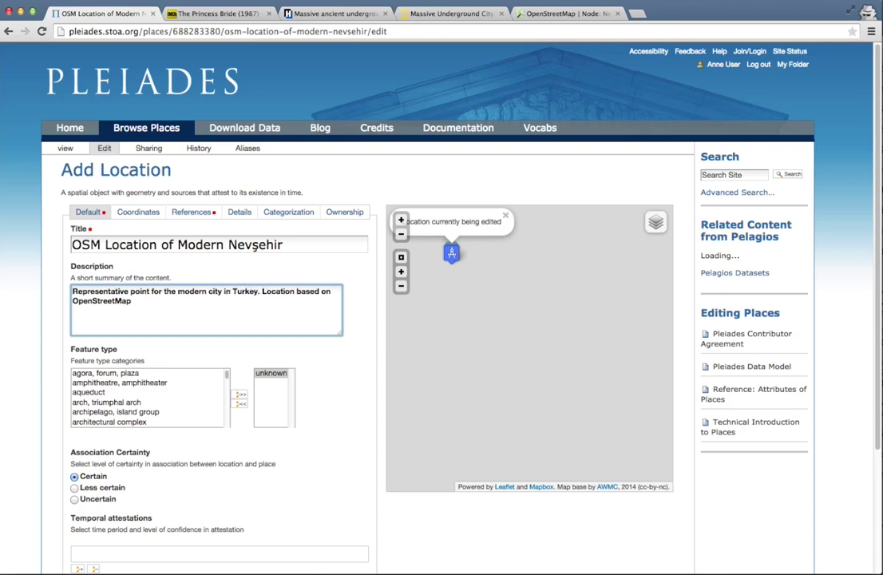
Replace the location's feature type "unknown" with "settlement-modern".
{"action": "left_click", "coordinate": [240, 403]}
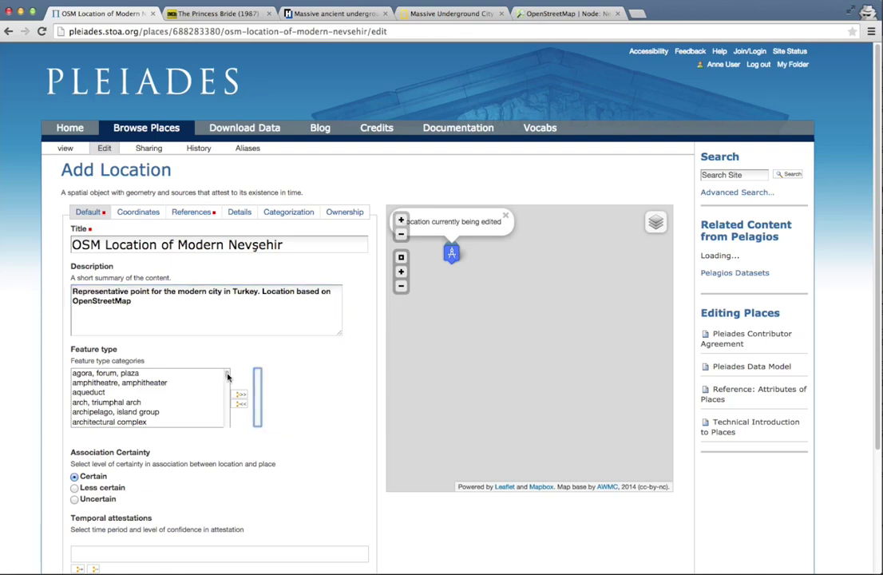
{"action": "left_click_drag", "start_coordinate": [224, 403], "coordinate": [226, 418]}
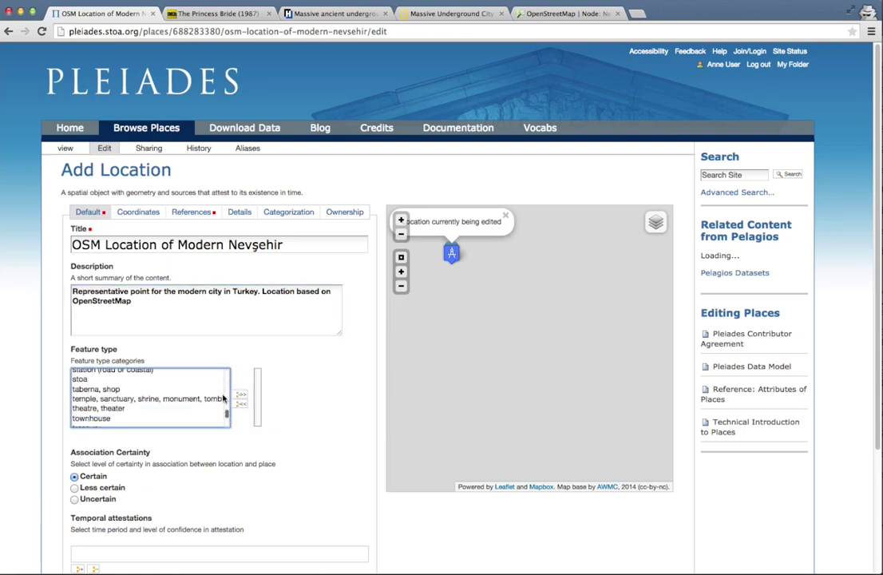
{"action": "left_click", "coordinate": [227, 384]}
{"action": "double_click", "coordinate": [121, 381]}
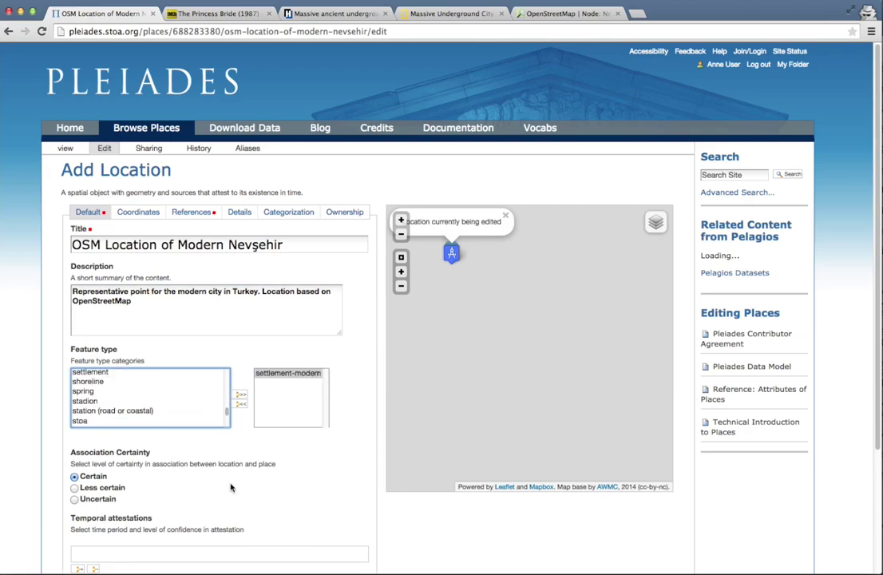
Add a temporal attestation to the location with the time period Modern (AD 1700-Present).
{"action": "scroll", "coordinate": [182, 491], "scroll_direction": "down", "scroll_amount": 4}
{"action": "left_click", "coordinate": [78, 410]}
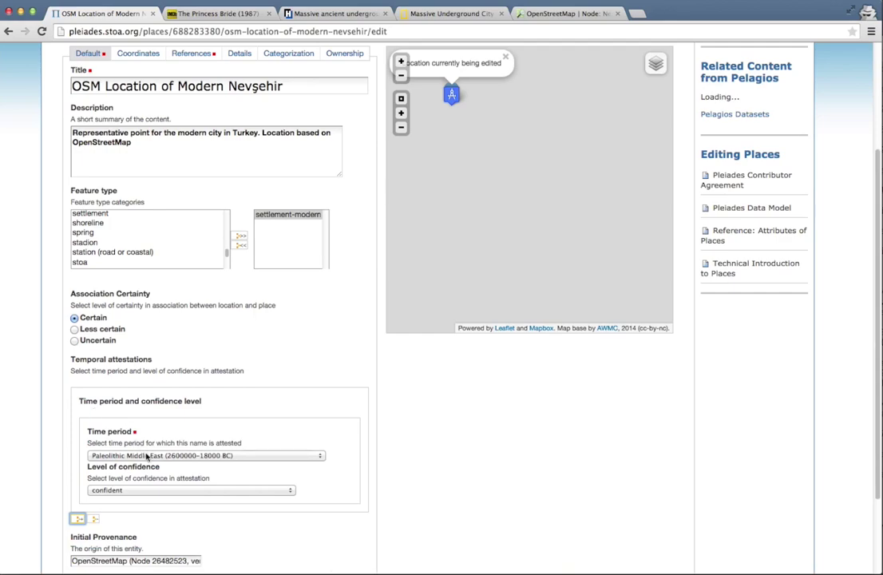
{"action": "left_click", "coordinate": [174, 455]}
{"action": "scroll", "coordinate": [151, 529], "scroll_direction": "down", "scroll_amount": 15}
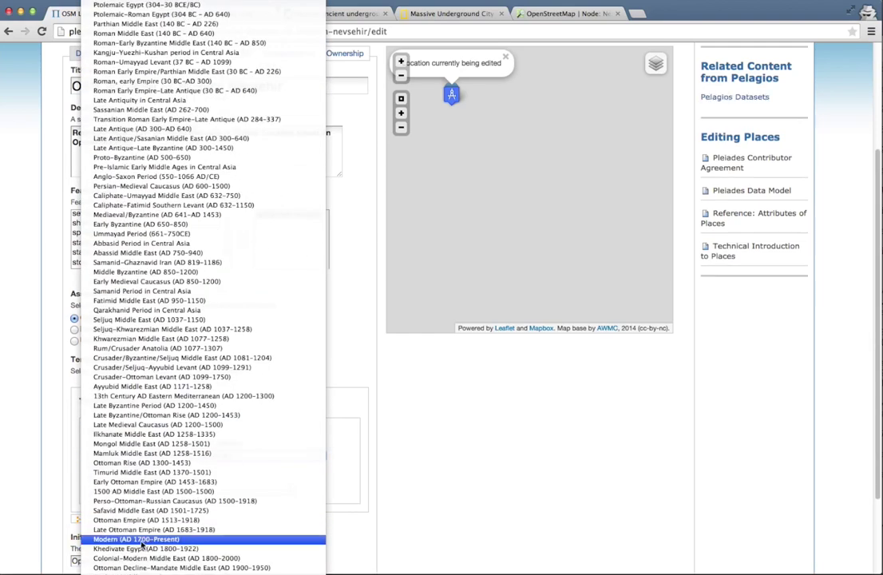
{"action": "left_click", "coordinate": [122, 544]}
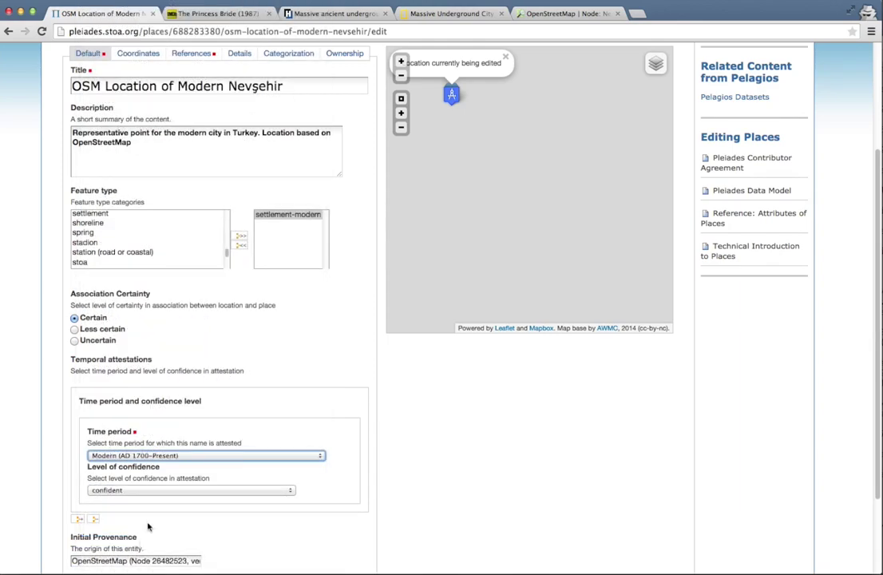
Check the location's imported coordinates and reference, and save the location.
{"action": "scroll", "coordinate": [321, 348], "scroll_direction": "up", "scroll_amount": 2}
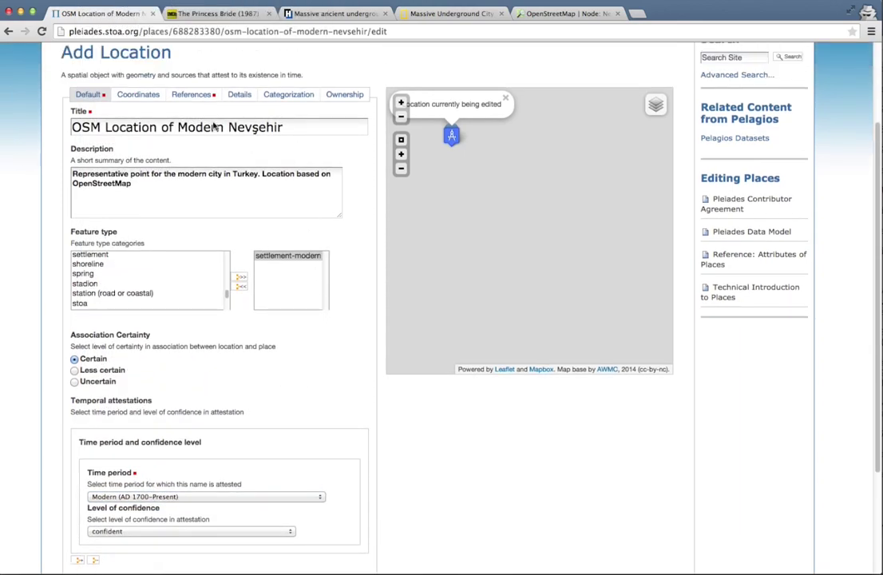
{"action": "left_click", "coordinate": [144, 95]}
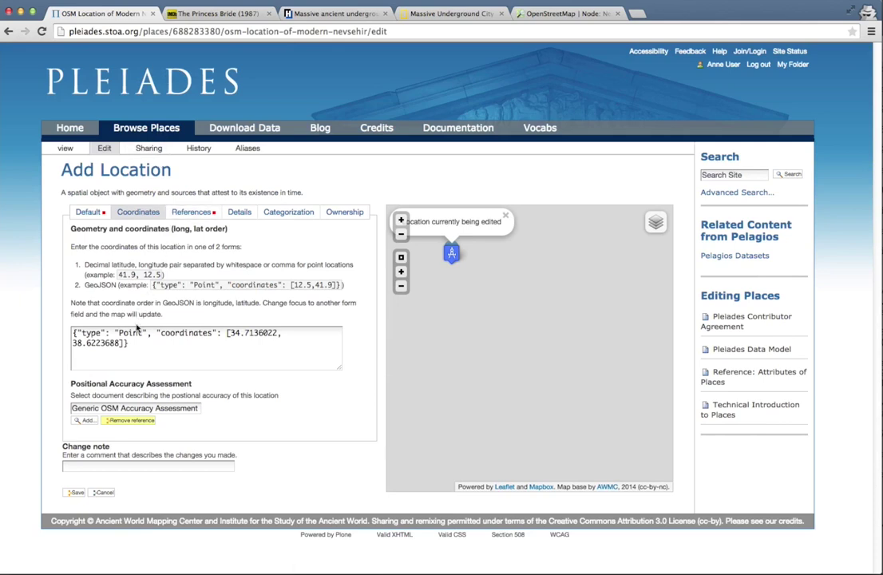
{"action": "left_click", "coordinate": [193, 212]}
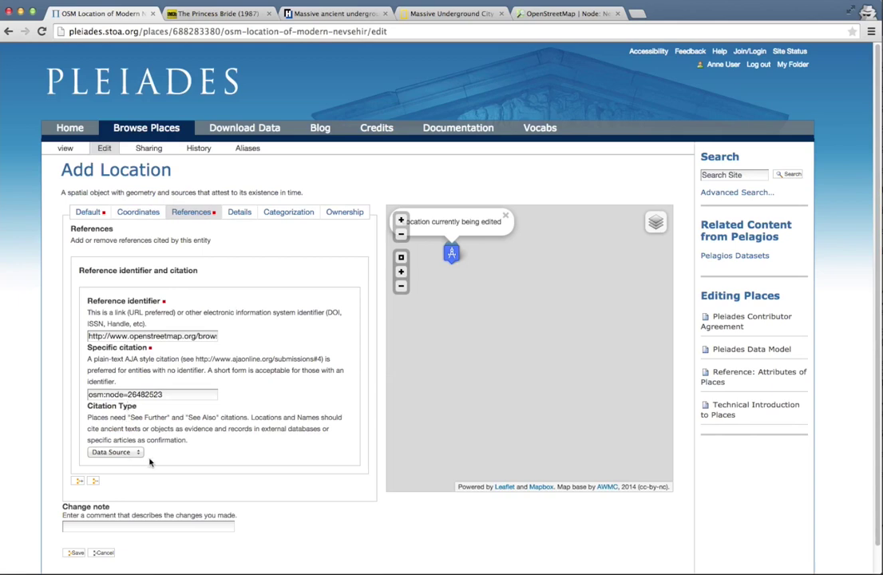
{"action": "scroll", "coordinate": [250, 294], "scroll_direction": "down", "scroll_amount": 2}
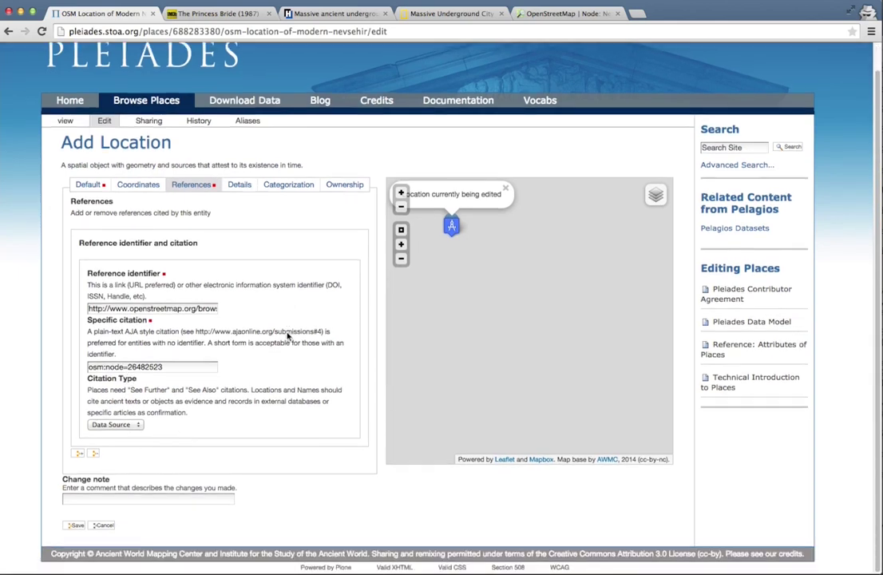
{"action": "left_click", "coordinate": [75, 525]}
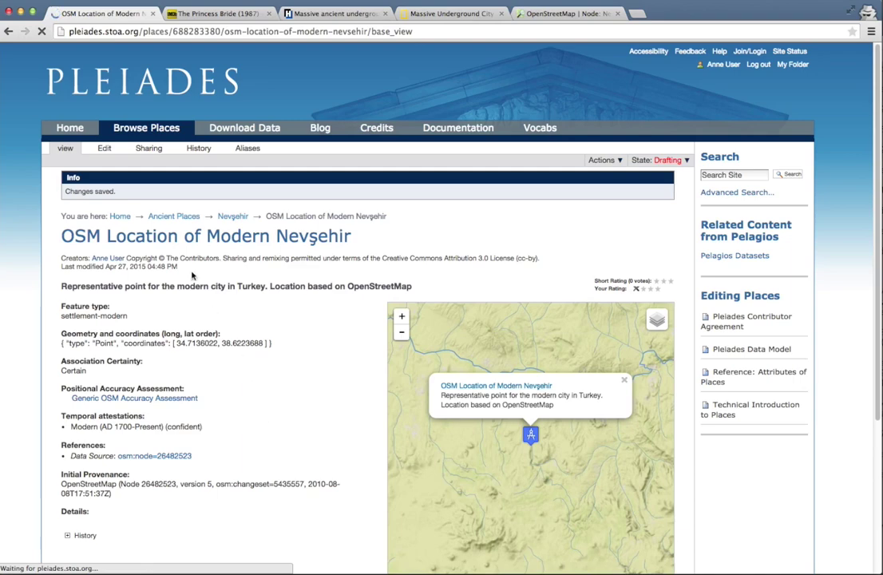
Return to the Nevşehir place and start a new name romanized "Nevşehir, Nevsehir", described as "Modern name of modern city in Turkey".
{"action": "left_click_drag", "start_coordinate": [62, 214], "coordinate": [403, 221]}
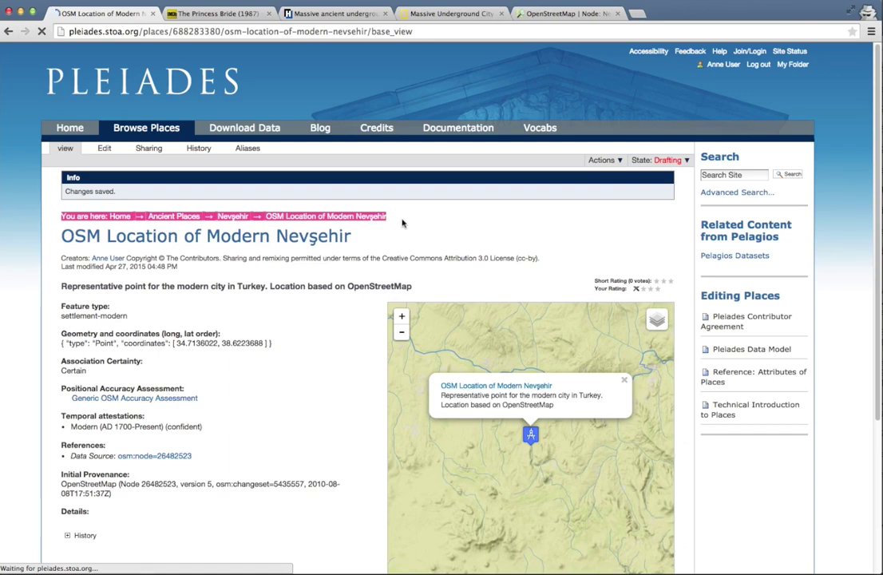
{"action": "left_click", "coordinate": [342, 224]}
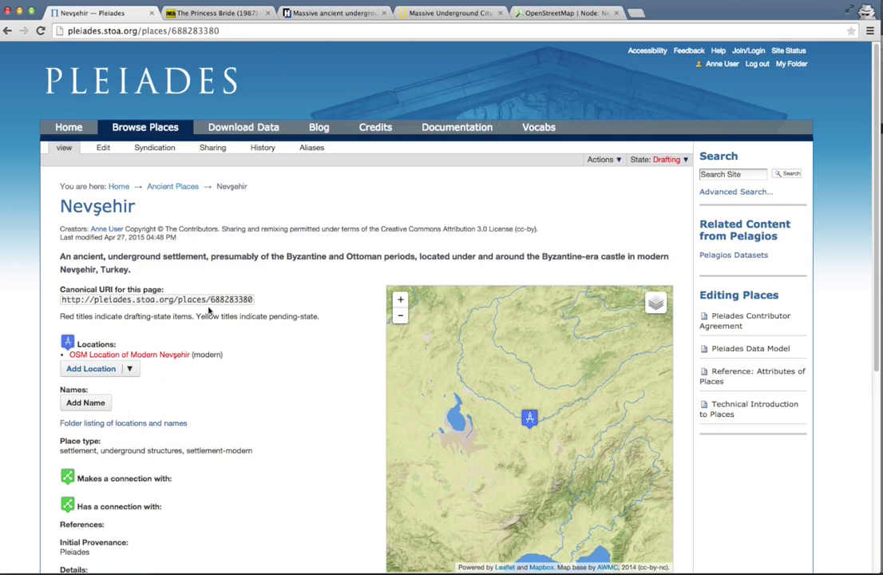
{"action": "left_click", "coordinate": [83, 405]}
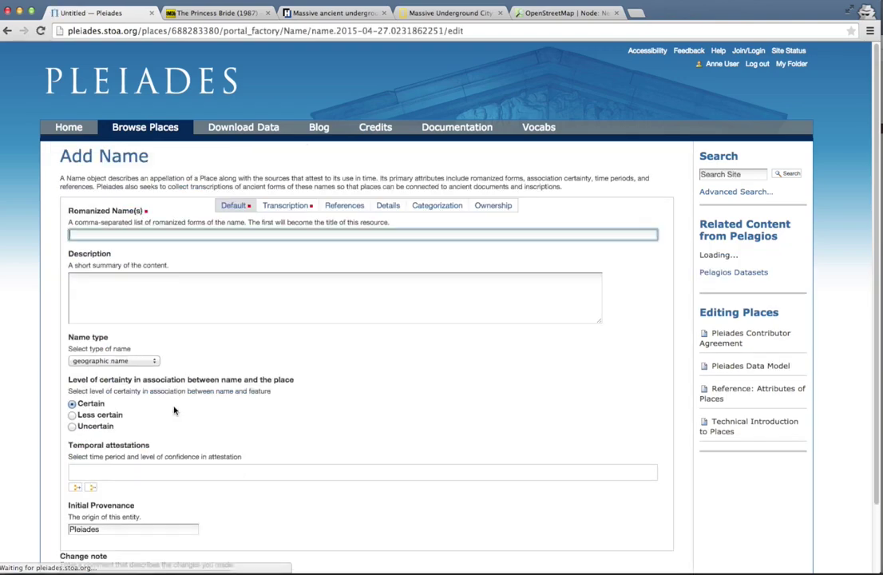
{"action": "type", "text": "Nev"}
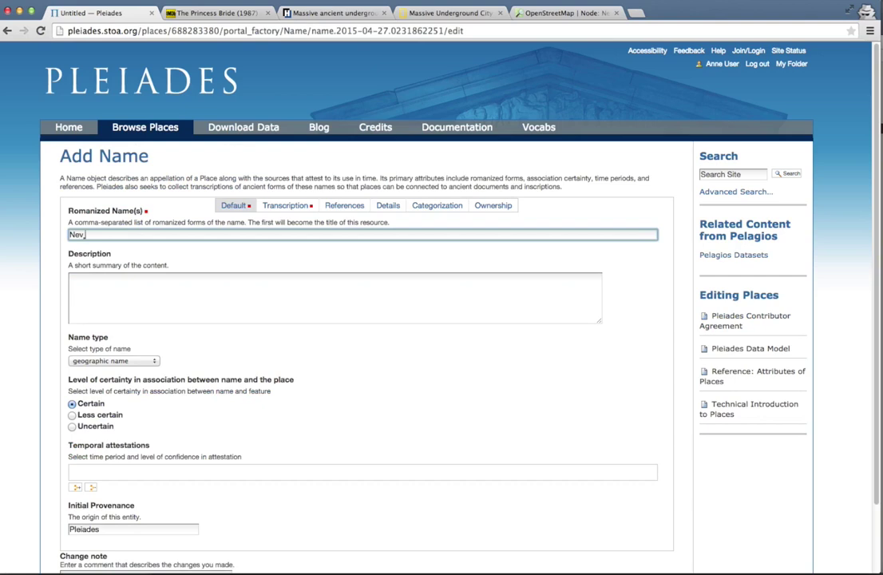
{"action": "type", "text": "şehir, Nevsehir"}
{"action": "left_click", "coordinate": [432, 305]}
{"action": "type", "text": "Modern name of modern city in Turkey"}
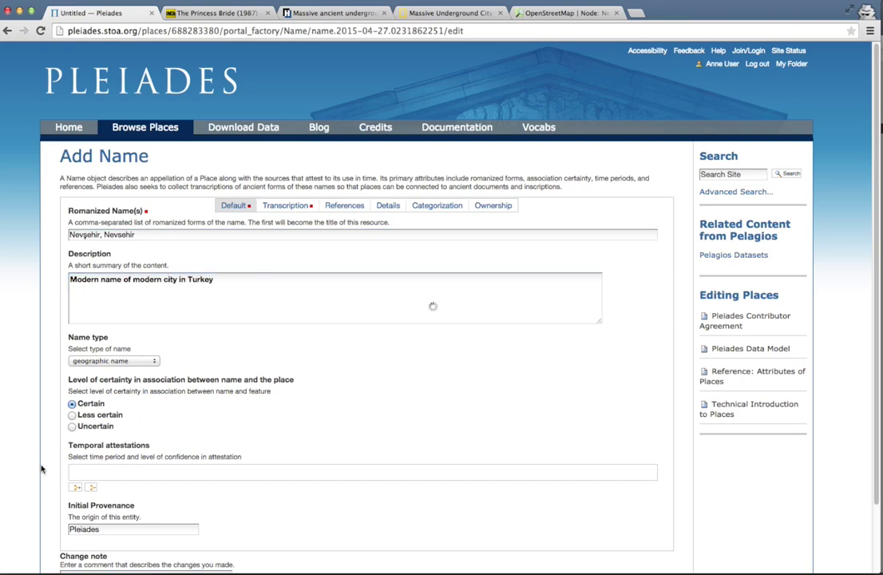
Add a temporal attestation to the new name with the time period Modern (AD 1700-Present).
{"action": "left_click", "coordinate": [76, 487]}
{"action": "scroll", "coordinate": [84, 449], "scroll_direction": "down", "scroll_amount": 4}
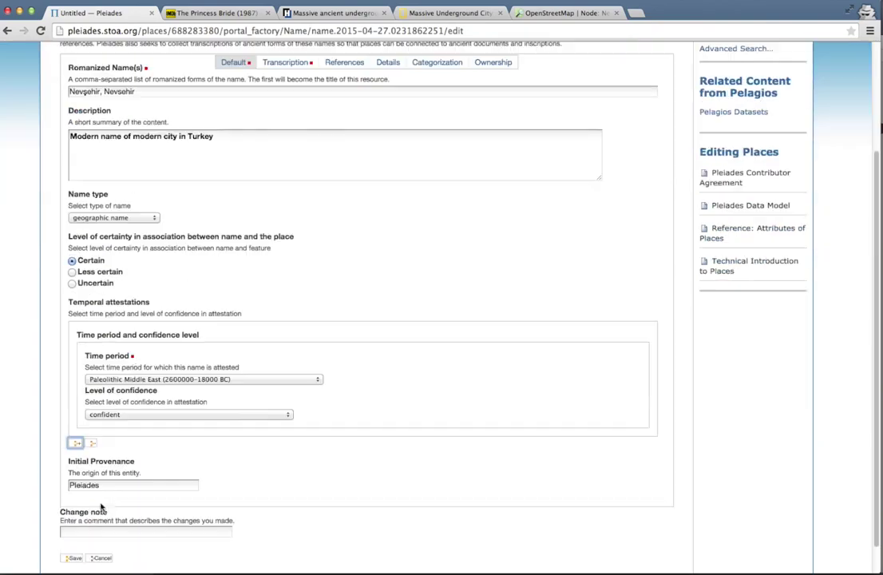
{"action": "left_click", "coordinate": [169, 380]}
{"action": "scroll", "coordinate": [180, 515], "scroll_direction": "down", "scroll_amount": 15}
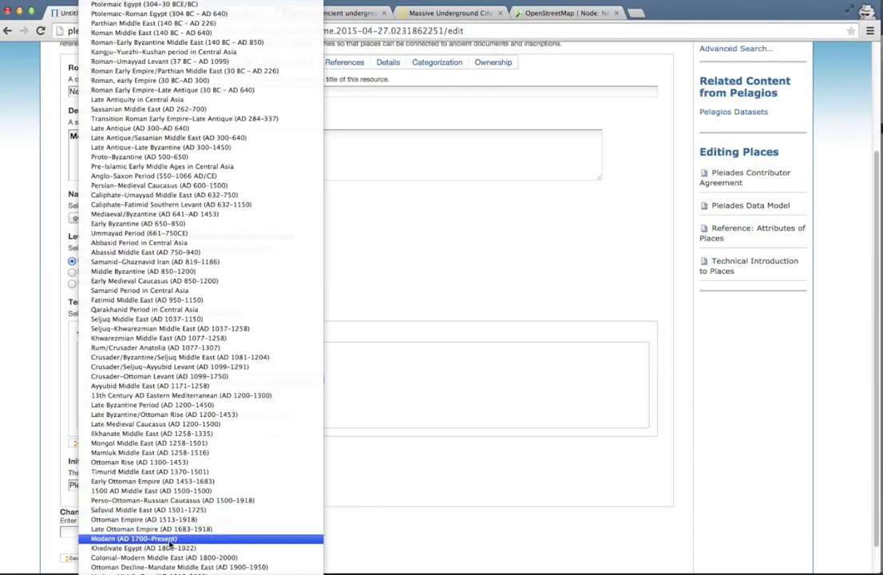
{"action": "left_click", "coordinate": [244, 541]}
Enter "Nevşehir" as the name's attested form in its transcription and set the language to Turkish.
{"action": "scroll", "coordinate": [427, 294], "scroll_direction": "up", "scroll_amount": 4}
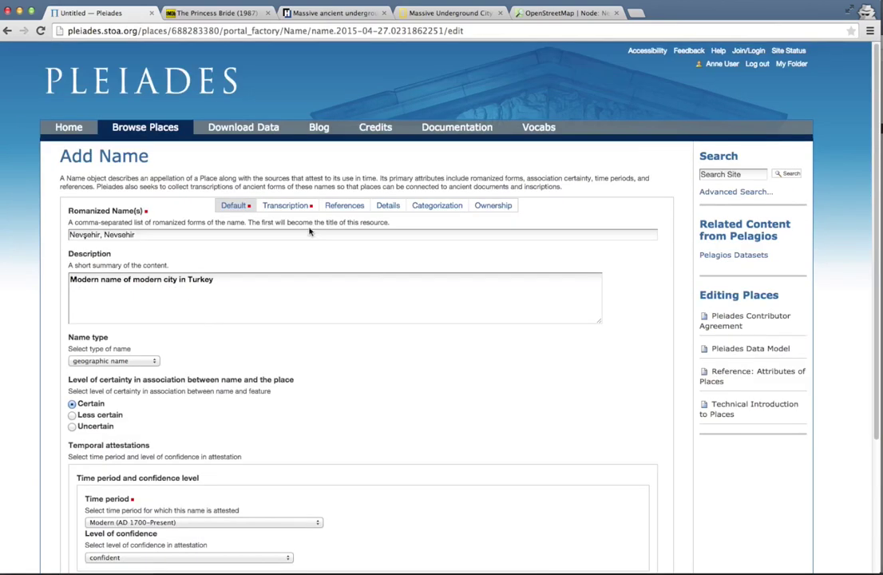
{"action": "left_click", "coordinate": [291, 206]}
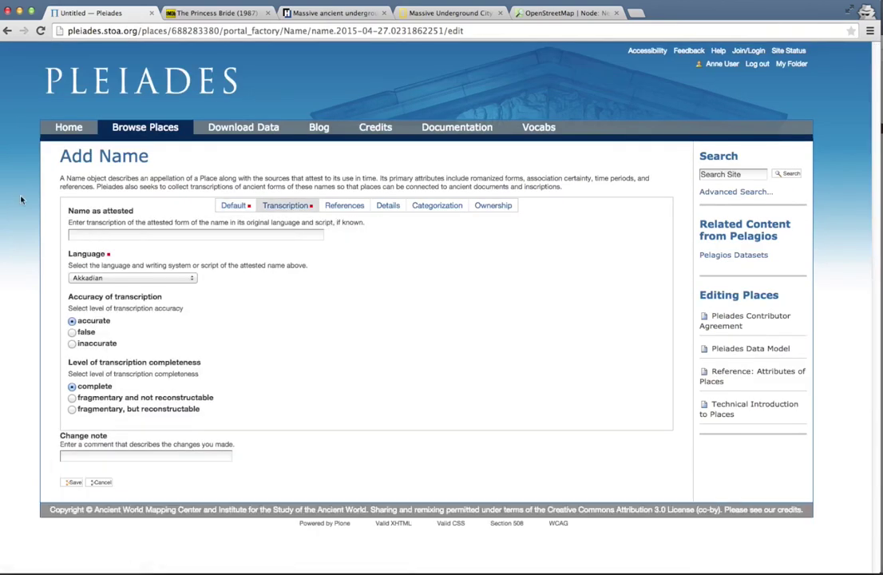
{"action": "left_click", "coordinate": [199, 233]}
{"action": "type", "text": "Ne"}
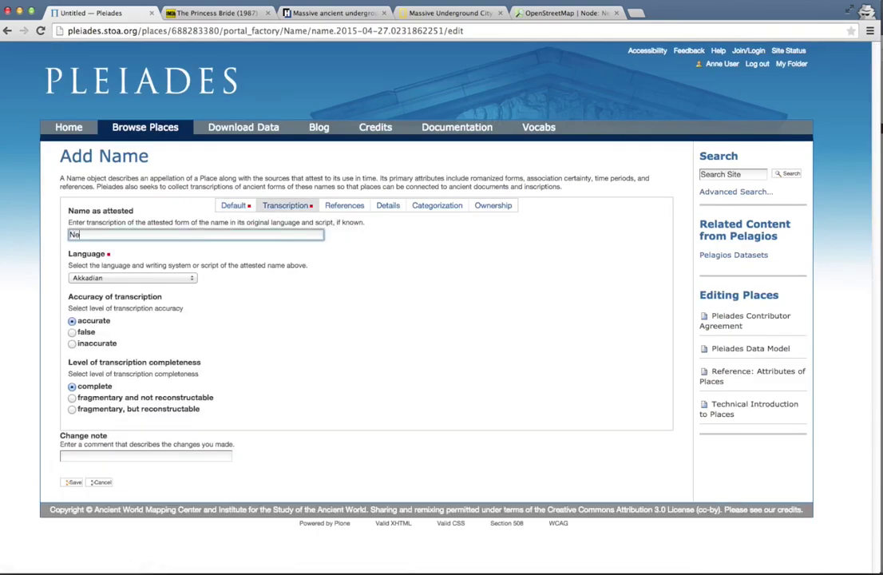
{"action": "type", "text": "vşehir"}
{"action": "key", "text": "Tab"}
{"action": "type", "text": "Turkish"}
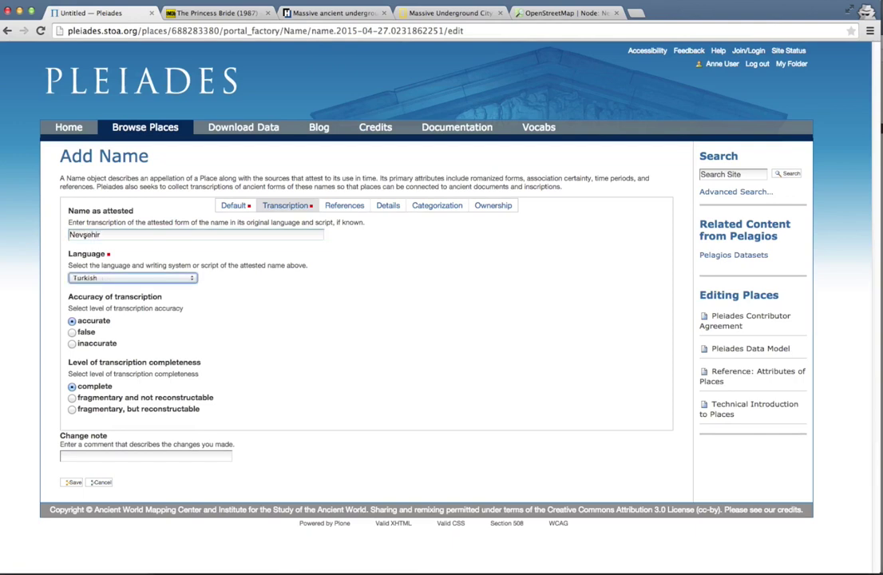
{"action": "key", "text": "Tab"}
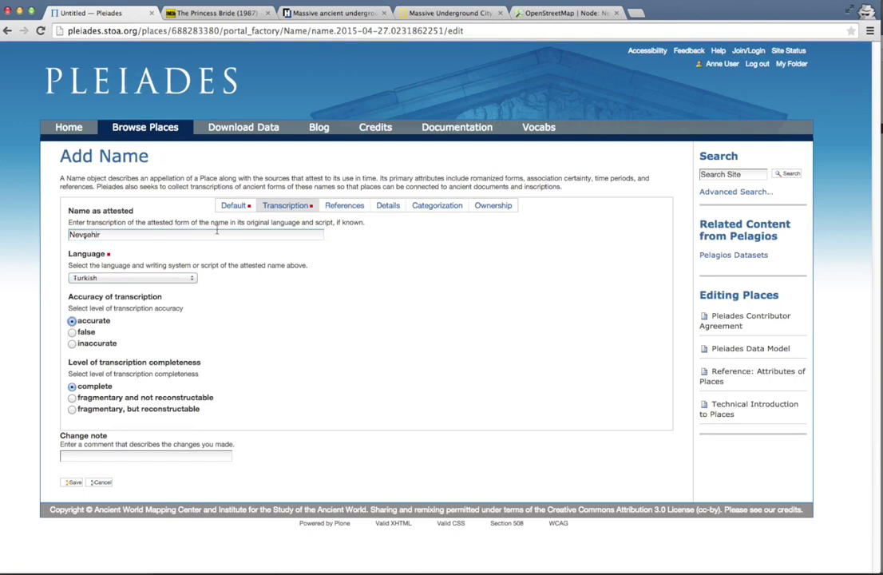
Add a reference to the new name, using the Hurriyet Daily News article's URL as the reference identifier.
{"action": "left_click", "coordinate": [350, 206]}
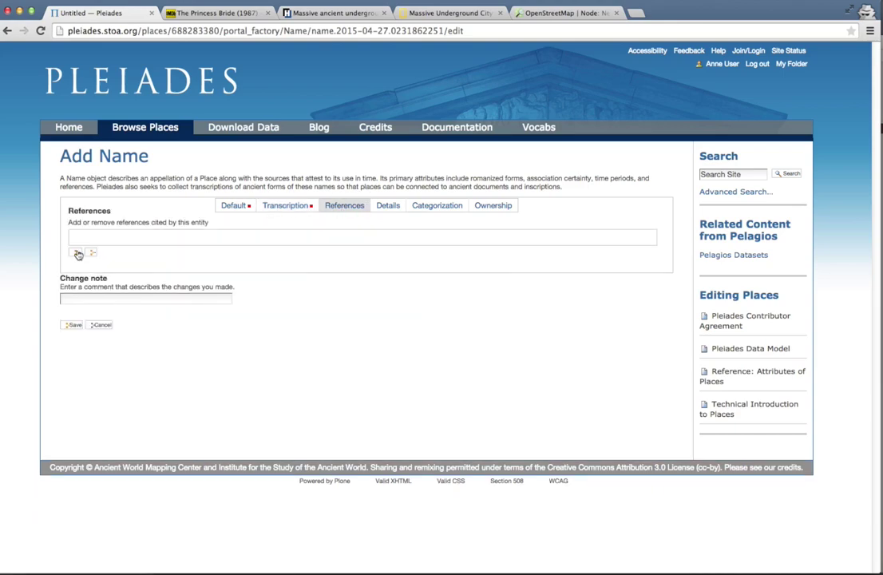
{"action": "left_click", "coordinate": [77, 254]}
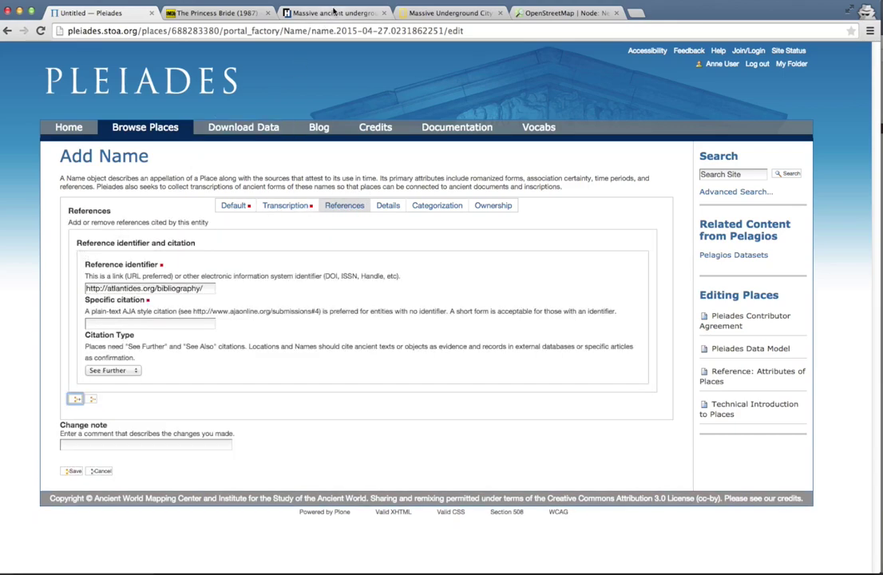
{"action": "left_click", "coordinate": [310, 12]}
{"action": "left_click", "coordinate": [294, 30]}
{"action": "right_click", "coordinate": [294, 30]}
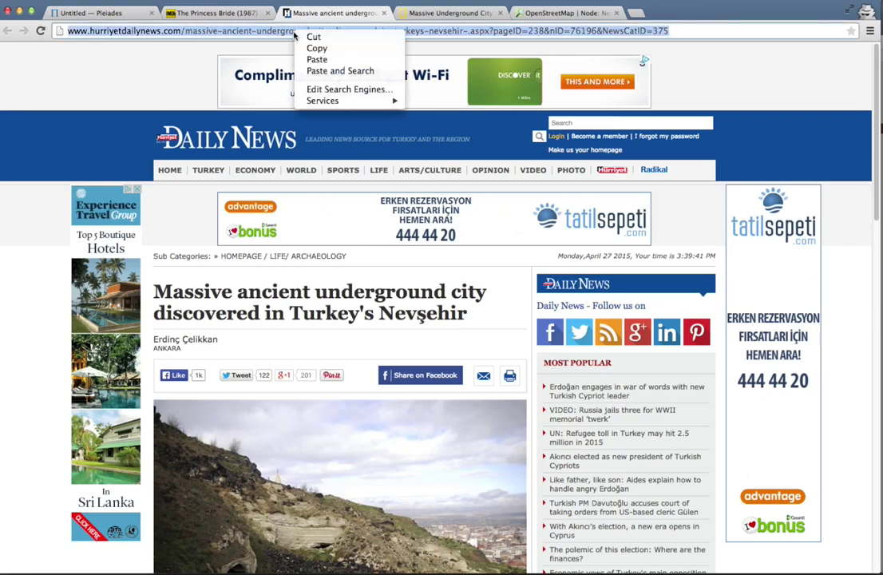
{"action": "left_click", "coordinate": [271, 45]}
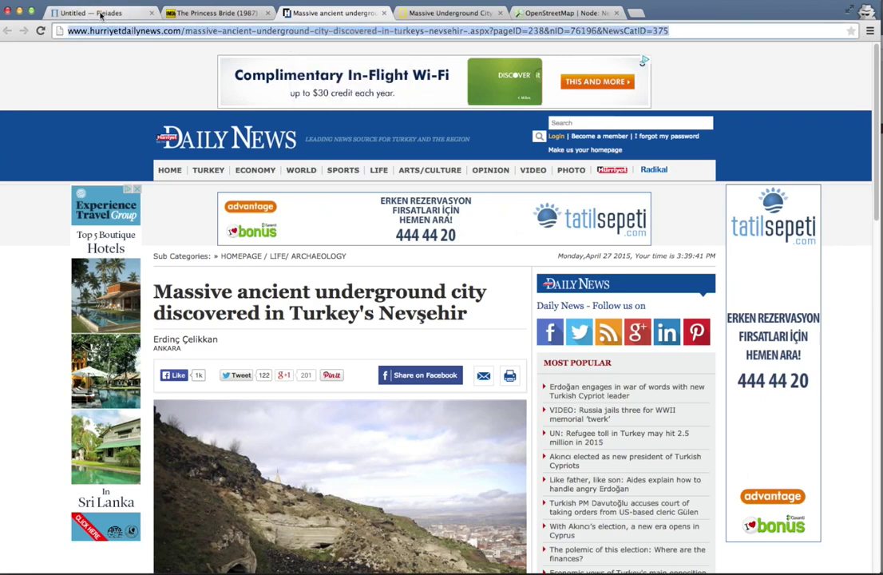
{"action": "left_click", "coordinate": [104, 14]}
{"action": "triple_click", "coordinate": [120, 287]}
{"action": "right_click", "coordinate": [121, 288]}
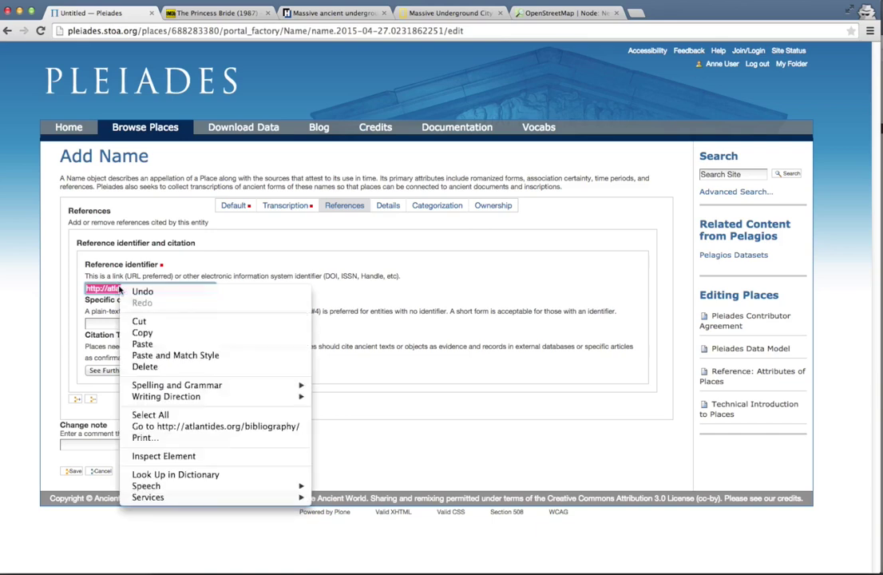
{"action": "left_click", "coordinate": [144, 345]}
{"action": "key", "text": "Tab"}
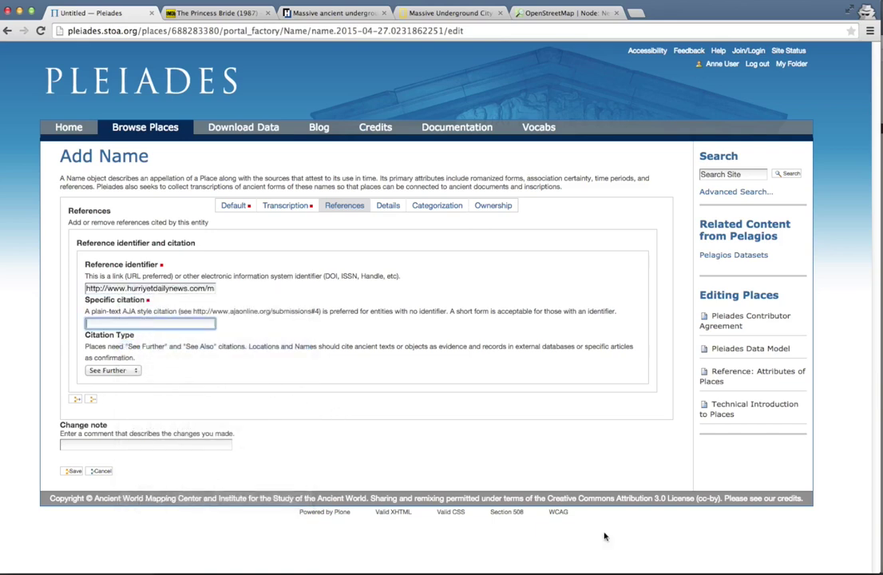
Switch to Zotero and copy the "Massive ancient underground city discovered in Turkey's Nevşehir" bibliography entry to the clipboard in Chicago 16th edition (full note) style.
{"action": "key", "text": "super+Tab"}
{"action": "key", "text": "super+Tab"}
{"action": "key", "text": "super+Tab"}
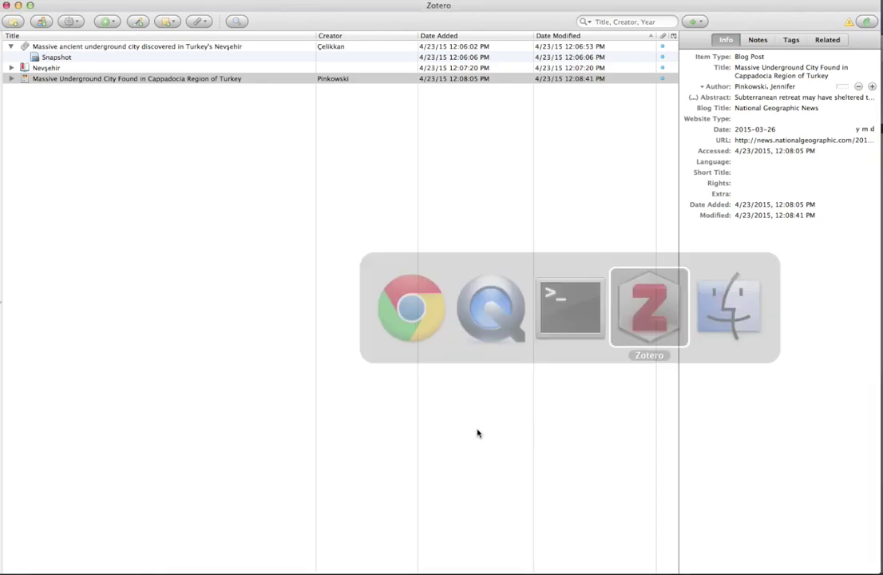
{"action": "left_click", "coordinate": [76, 47]}
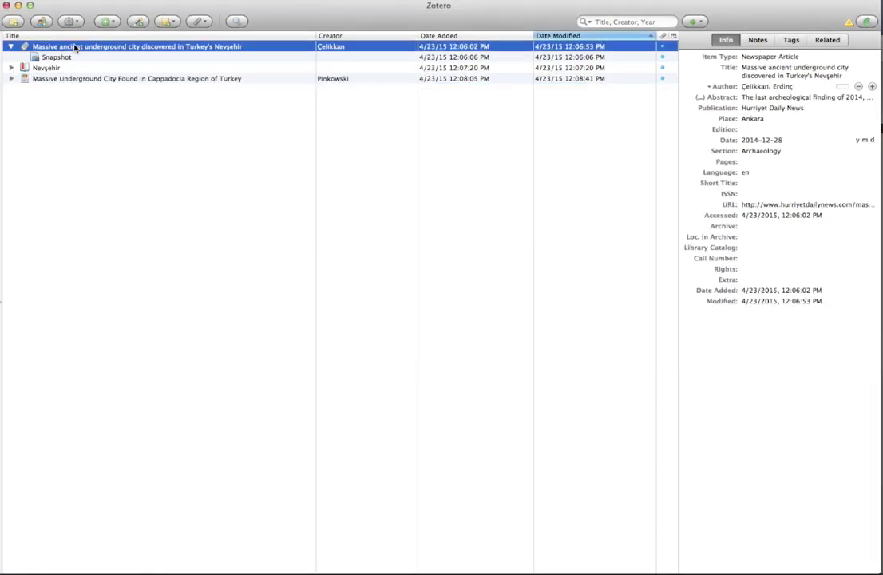
{"action": "right_click", "coordinate": [76, 46]}
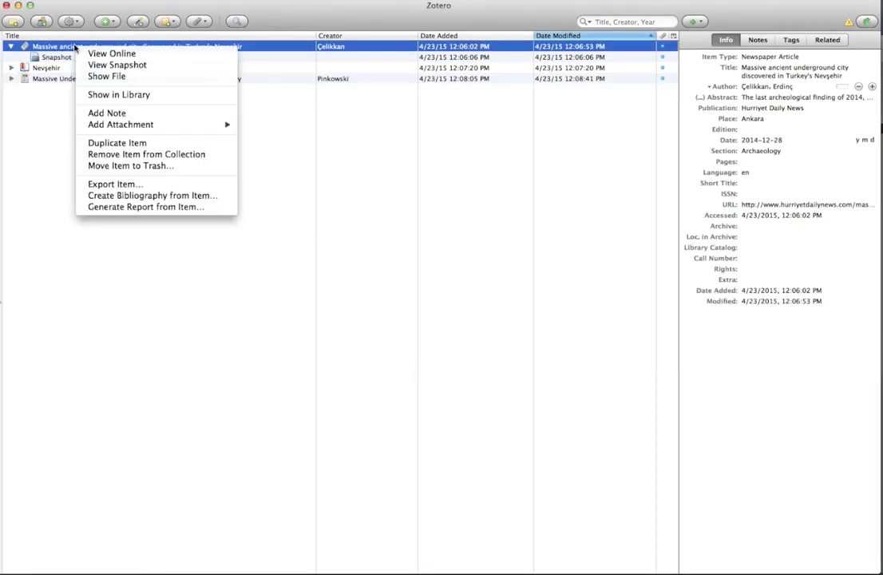
{"action": "left_click", "coordinate": [113, 198]}
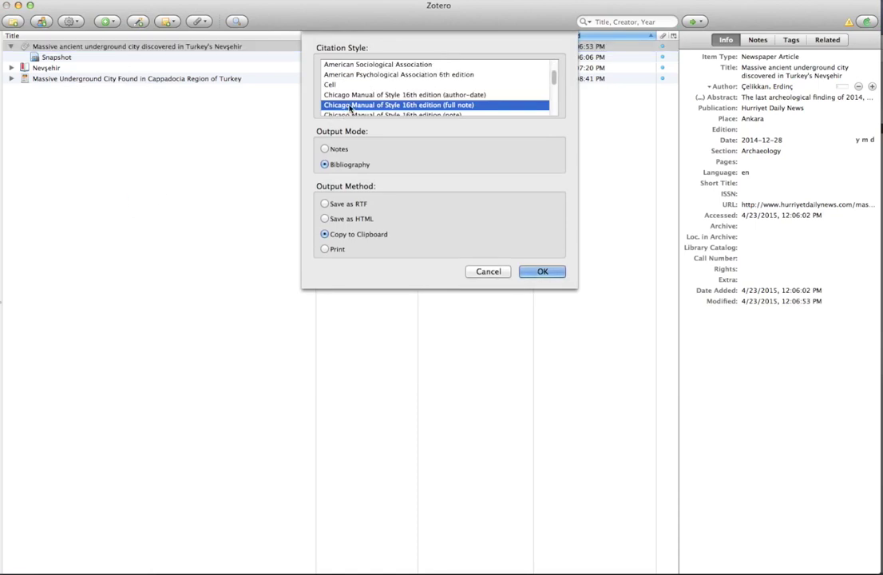
{"action": "left_click", "coordinate": [532, 274]}
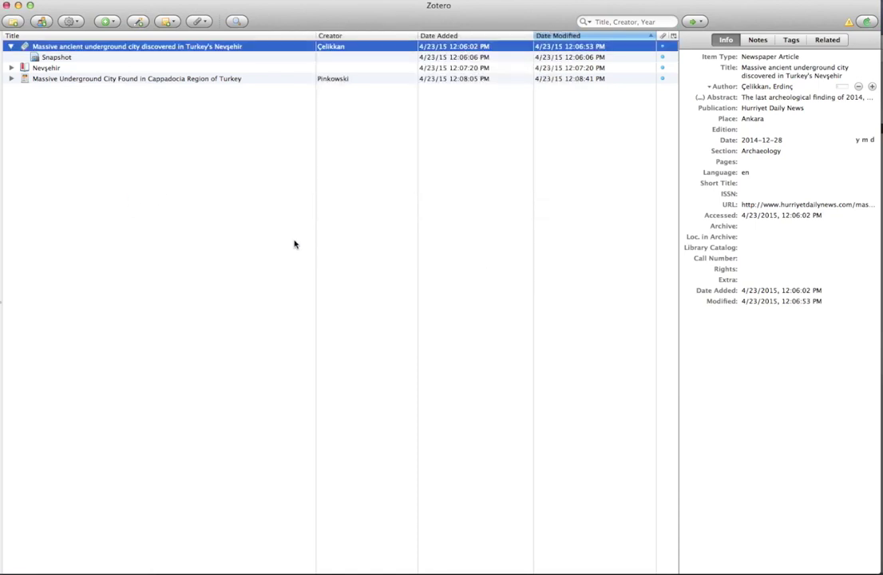
Back in Chrome, paste the citation as the name reference's specific citation and remove its trailing URL, ending at "sec. Archaeology.".
{"action": "key", "text": "super+Tab"}
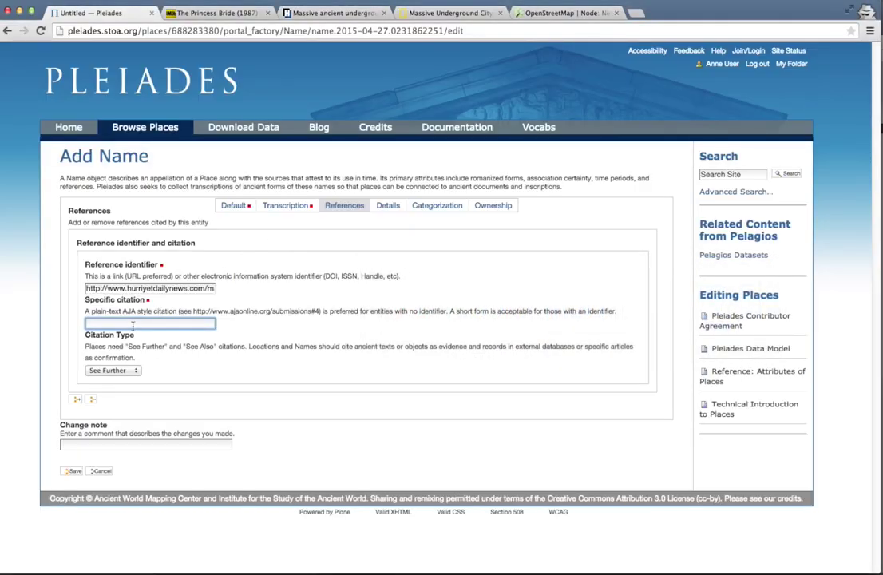
{"action": "right_click", "coordinate": [132, 325]}
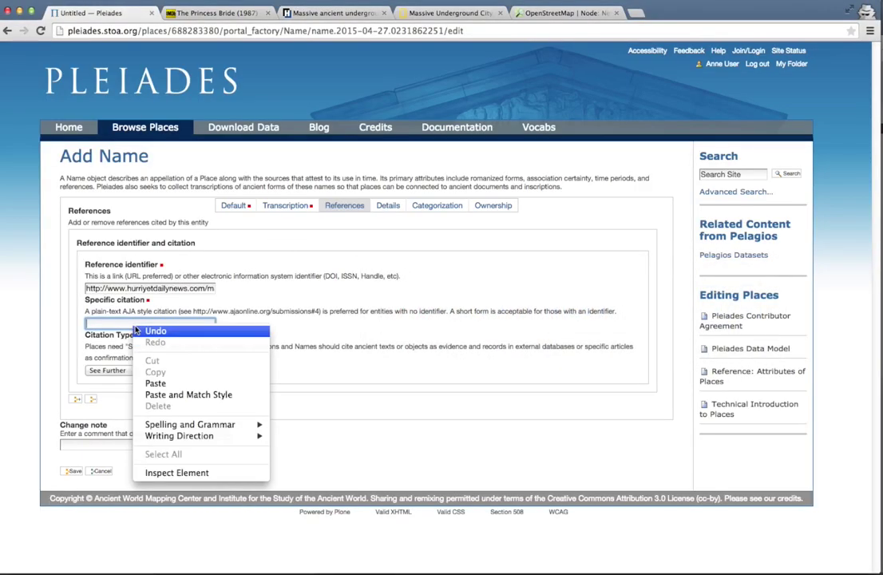
{"action": "left_click", "coordinate": [157, 382]}
{"action": "left_click_drag", "start_coordinate": [208, 324], "coordinate": [113, 323]}
{"action": "key", "text": "super+v"}
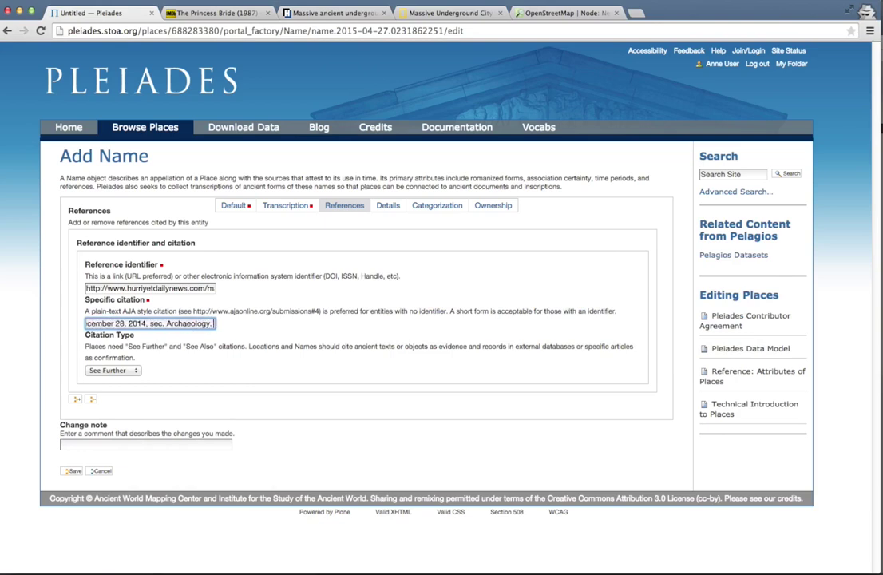
Set the reference's citation type to Evidence and save the name.
{"action": "left_click", "coordinate": [112, 370]}
{"action": "left_click", "coordinate": [127, 397]}
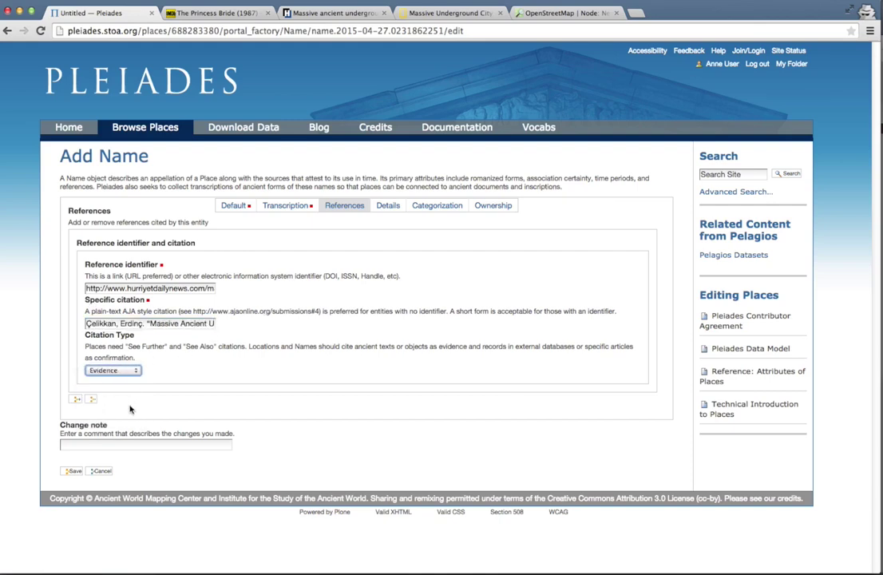
{"action": "left_click", "coordinate": [73, 471]}
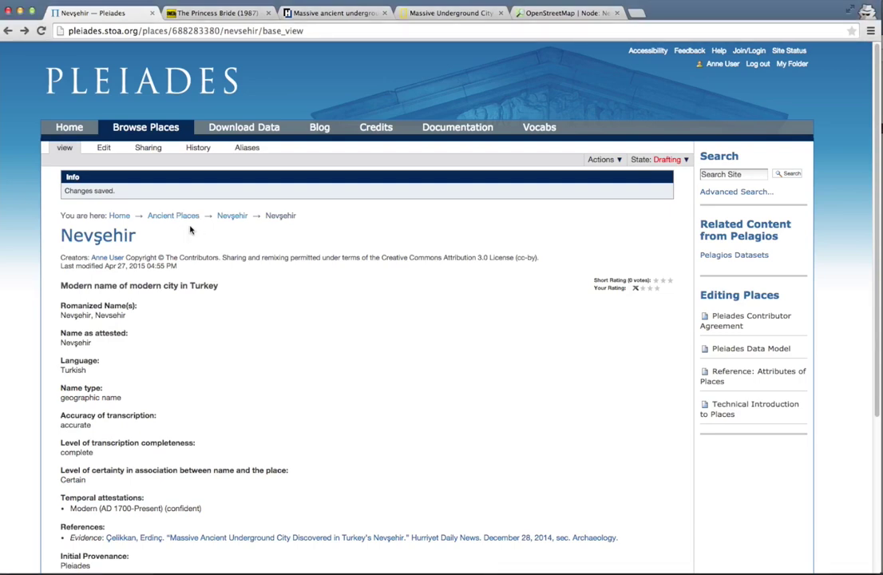
Open the Nevşehir place's references for editing and look over the Hurriyet Daily News and National Geographic articles as sources.
{"action": "left_click", "coordinate": [232, 218]}
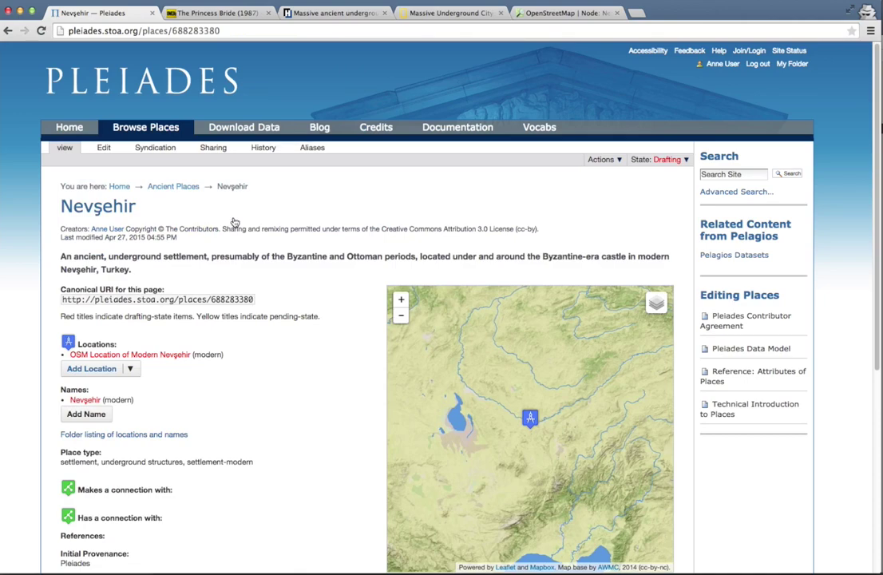
{"action": "left_click", "coordinate": [105, 150]}
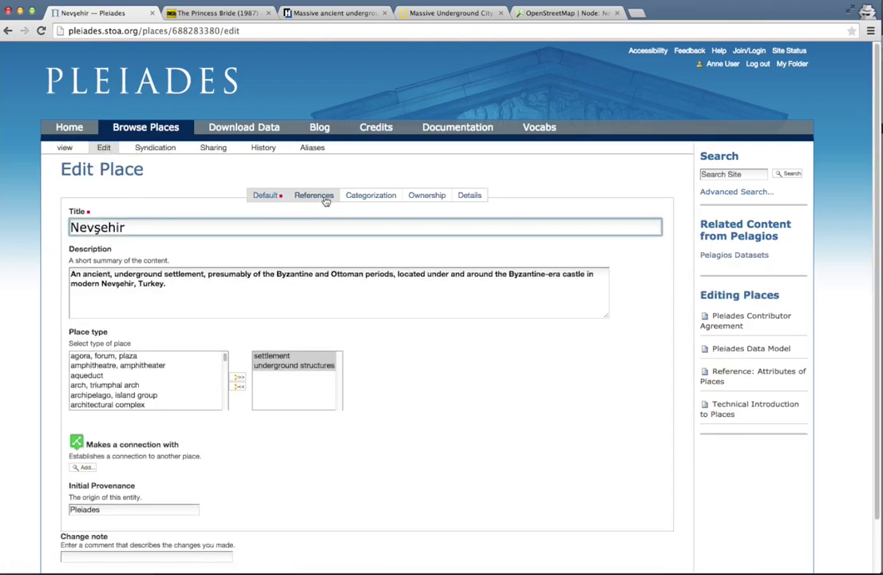
{"action": "left_click", "coordinate": [324, 198]}
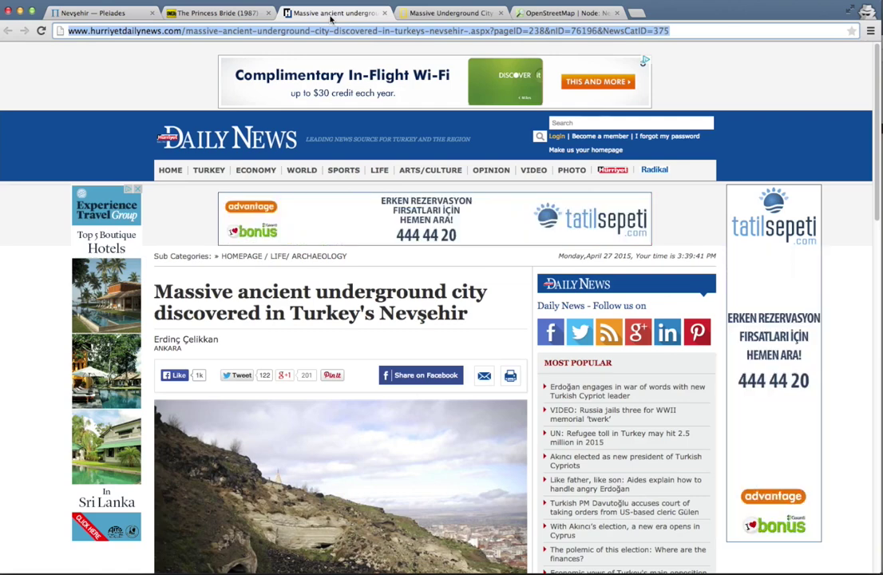
{"action": "left_click", "coordinate": [457, 15]}
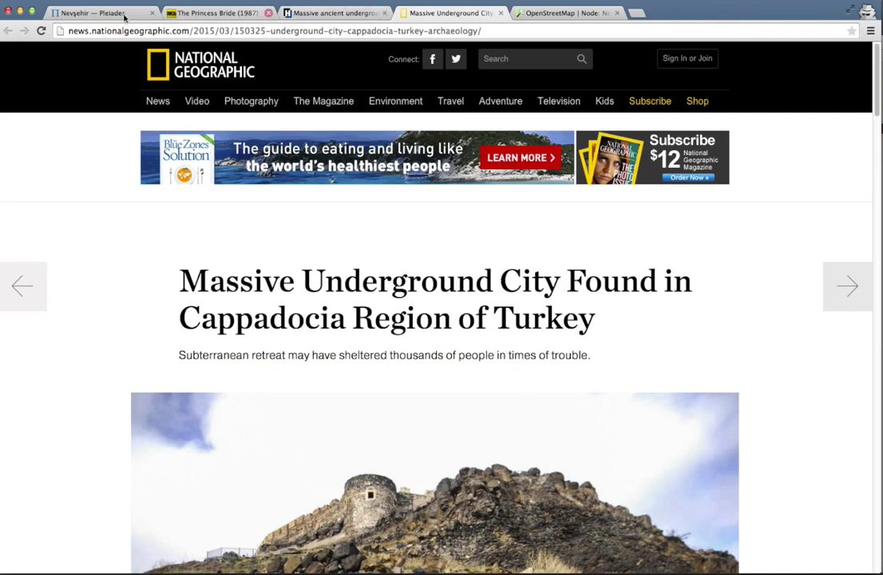
{"action": "left_click", "coordinate": [94, 14]}
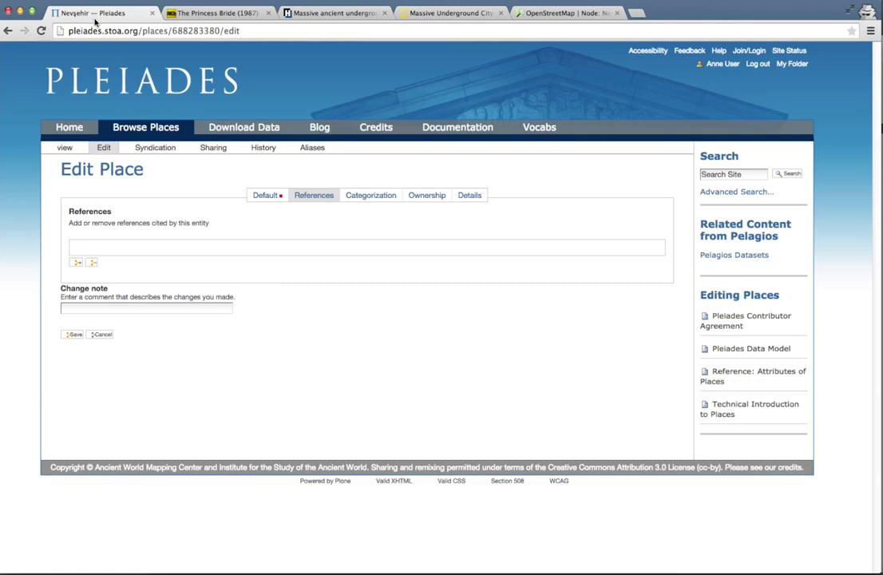
Add a reference to the Nevşehir place with the Hurriyet Daily News article's URL as its reference identifier.
{"action": "left_click", "coordinate": [77, 262]}
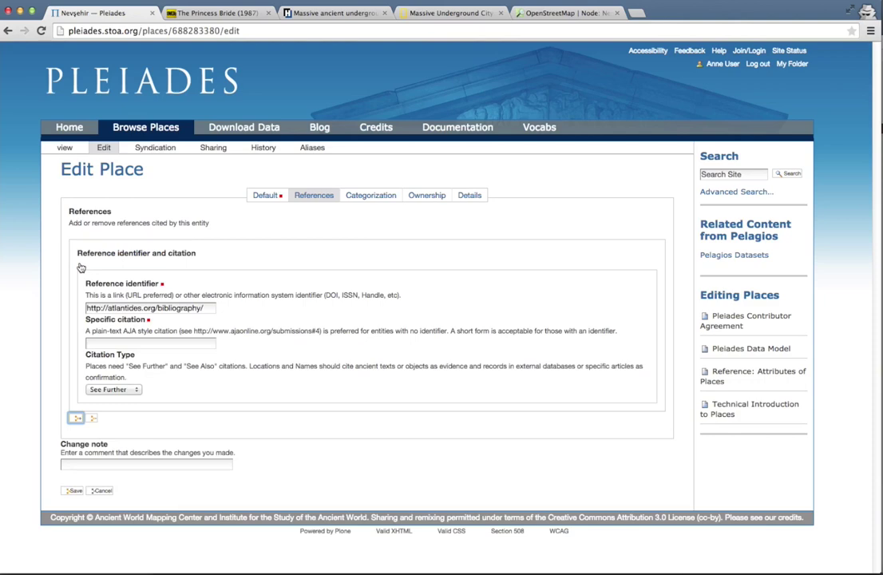
{"action": "left_click", "coordinate": [161, 309]}
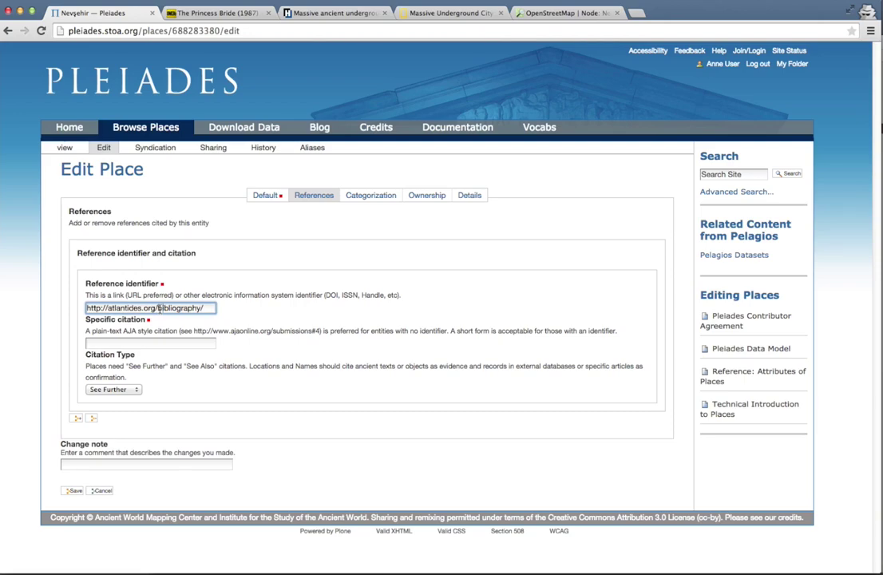
{"action": "left_click", "coordinate": [319, 13]}
{"action": "right_click", "coordinate": [270, 32]}
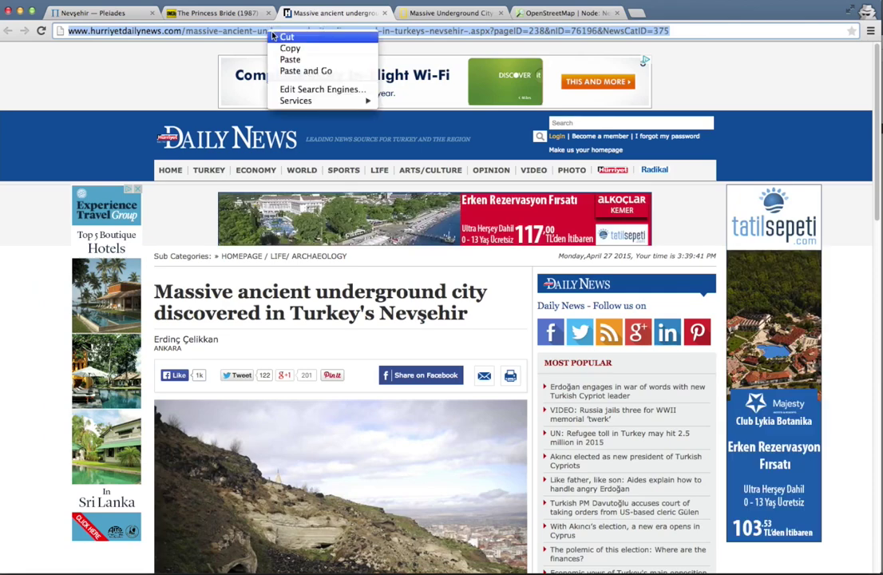
{"action": "left_click", "coordinate": [279, 52]}
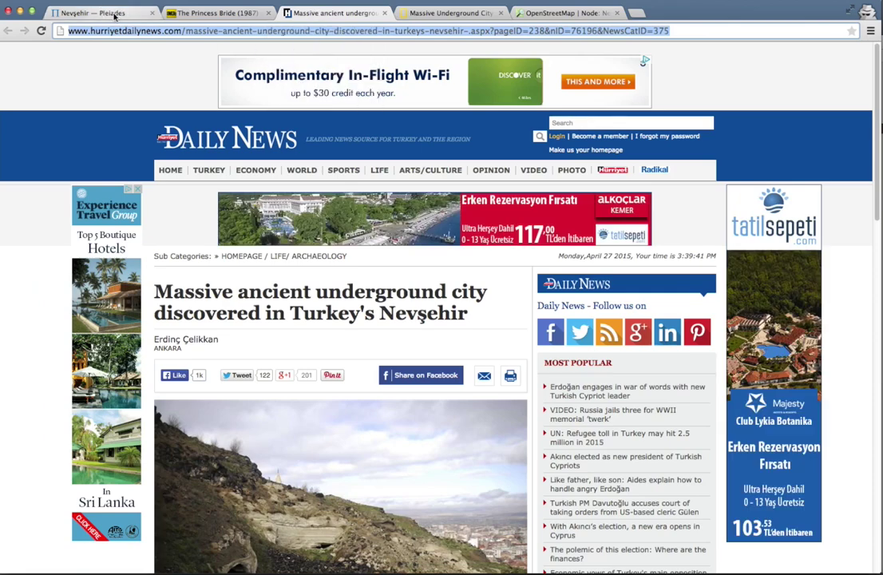
{"action": "left_click", "coordinate": [99, 15]}
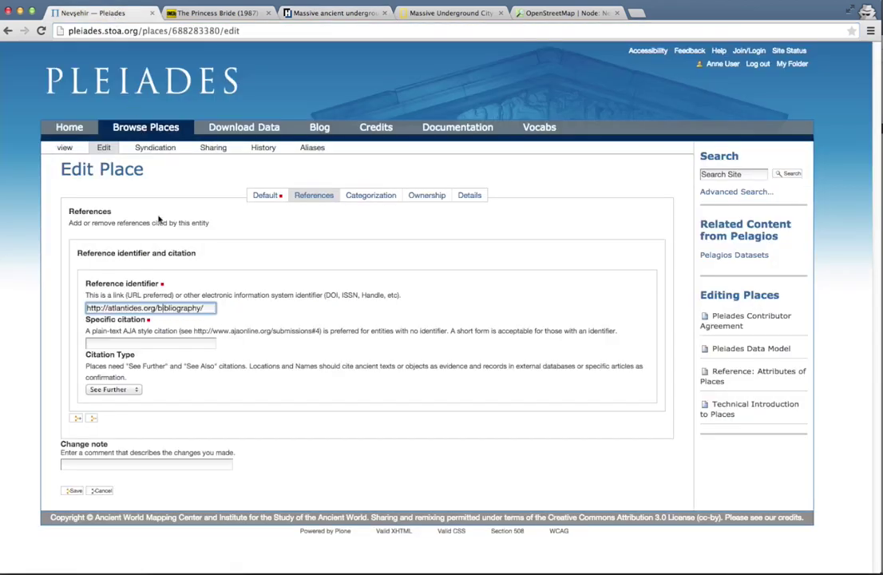
{"action": "triple_click", "coordinate": [144, 307]}
{"action": "right_click", "coordinate": [143, 308]}
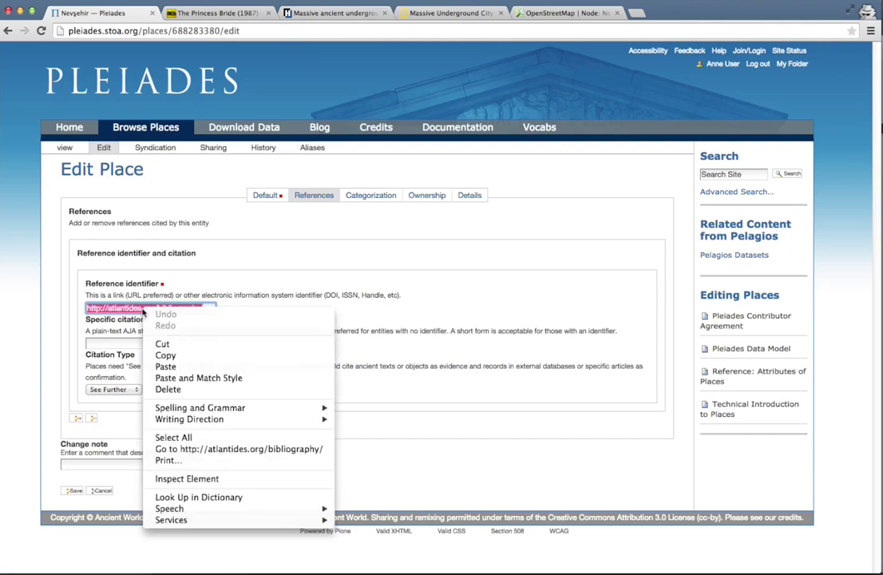
{"action": "left_click", "coordinate": [166, 366]}
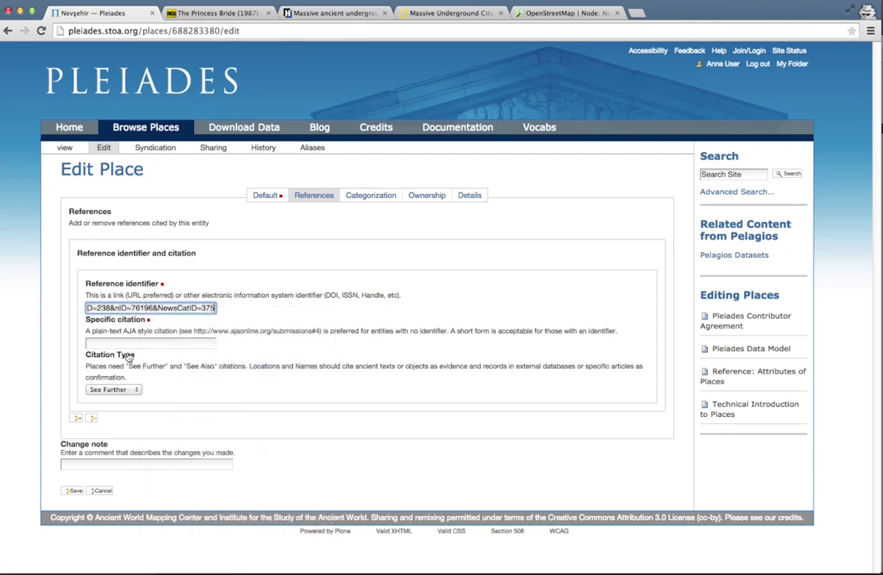
For the place reference's specific citation, copy the Hurriyet article's Chicago full-note bibliography entry from Zotero to the clipboard.
{"action": "left_click", "coordinate": [111, 344]}
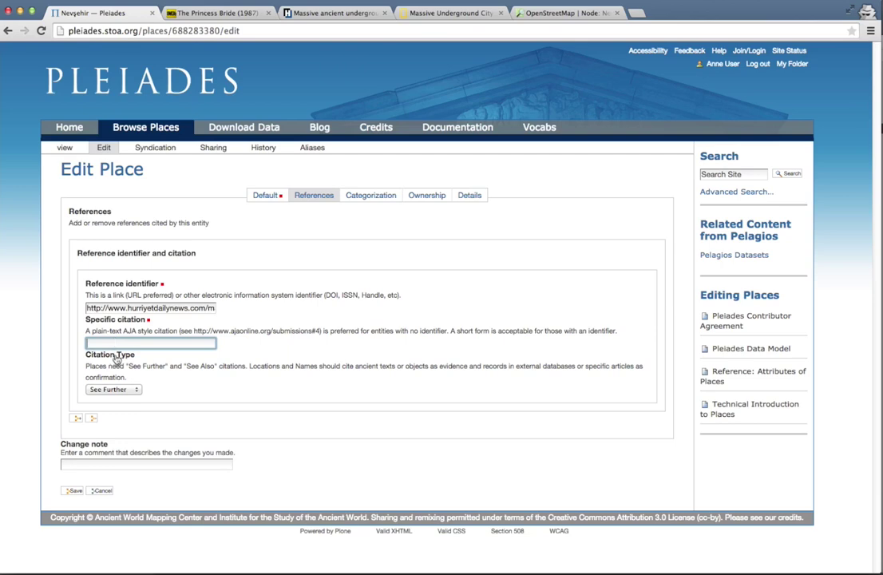
{"action": "key", "text": "super+Tab"}
{"action": "key", "text": "super+Tab"}
{"action": "key", "text": "super+Tab"}
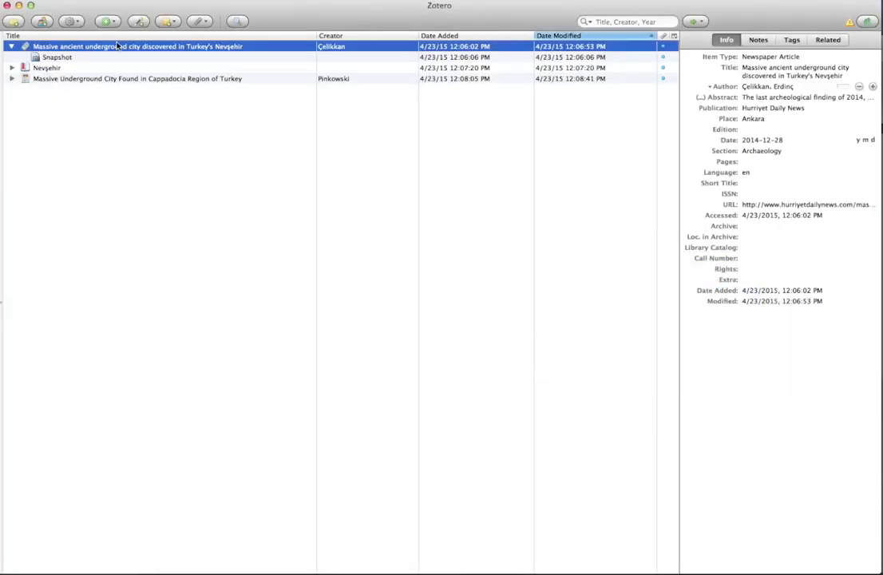
{"action": "right_click", "coordinate": [102, 45]}
{"action": "left_click", "coordinate": [131, 198]}
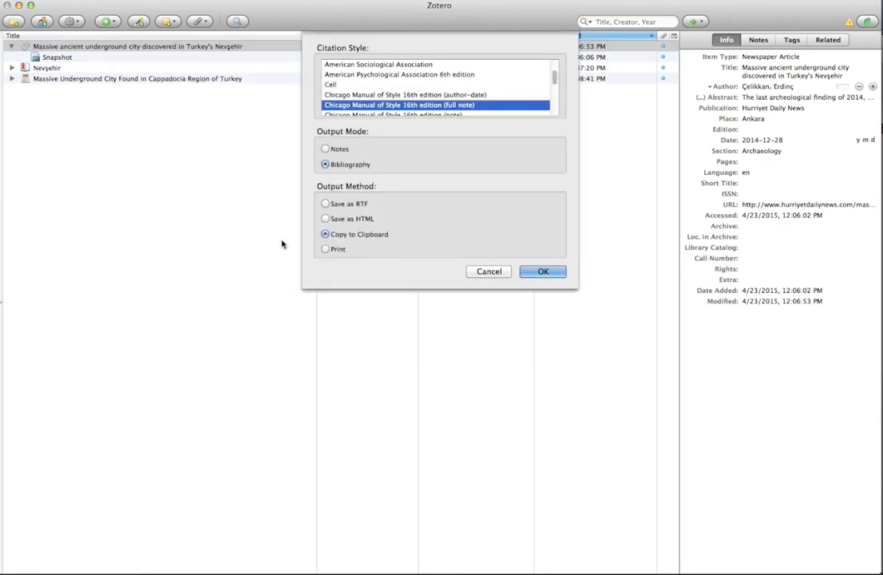
{"action": "left_click", "coordinate": [535, 273]}
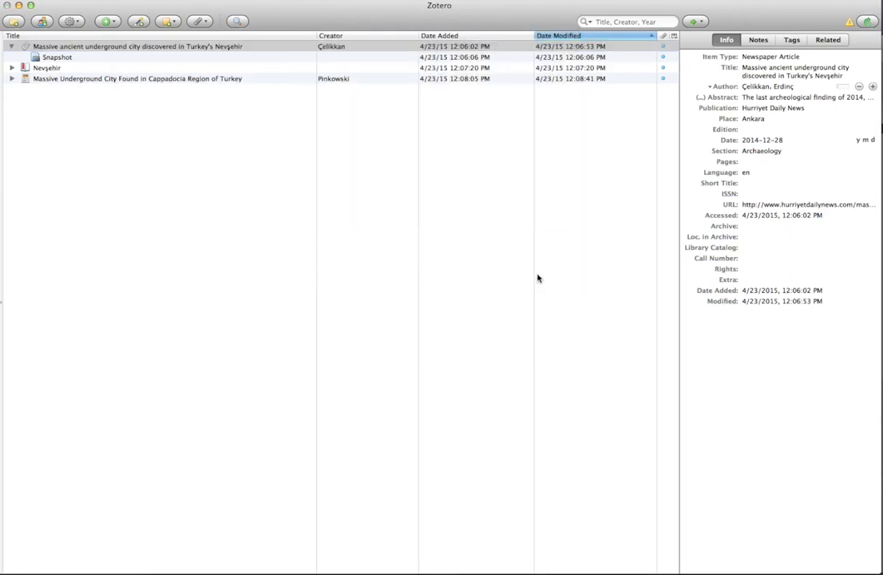
Paste the copied citation as the Hurriyet reference's specific citation, remove its trailing URL, and keep the citation type as See Further.
{"action": "key", "text": "super+Tab"}
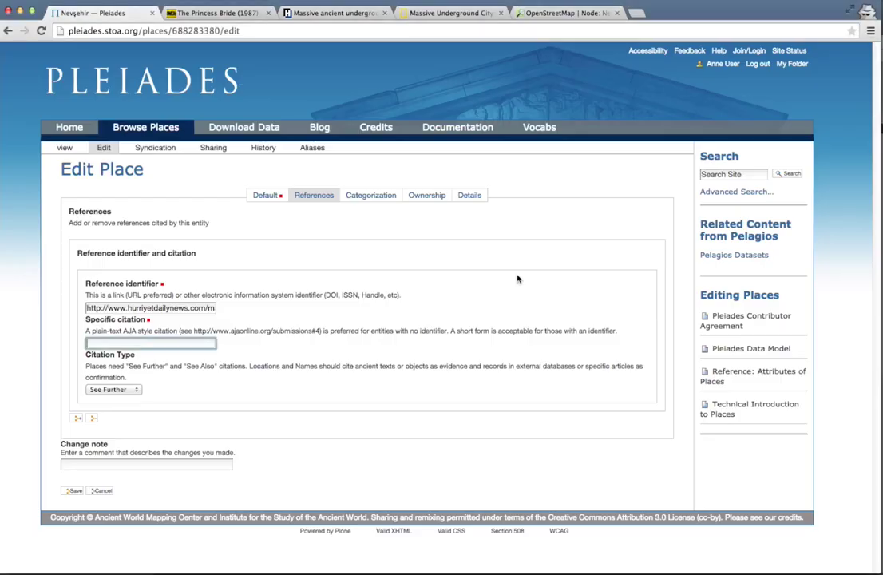
{"action": "right_click", "coordinate": [189, 347]}
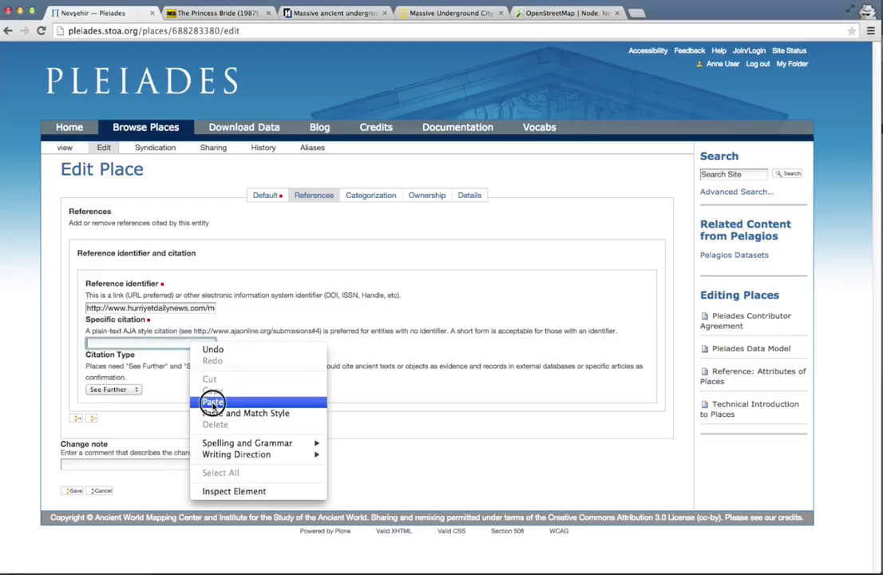
{"action": "left_click", "coordinate": [211, 401]}
{"action": "key", "text": "shift+Left"}
{"action": "key", "text": "shift+Left"}
{"action": "key", "text": "shift+Left"}
{"action": "key", "text": "shift+Left"}
{"action": "key", "text": "shift+Left"}
{"action": "key", "text": "shift+Left"}
{"action": "key", "text": "shift+Left"}
{"action": "key", "text": "shift+Left"}
{"action": "key", "text": "shift+Left"}
{"action": "key", "text": "shift+Left"}
{"action": "key", "text": "shift+Left"}
{"action": "key", "text": "shift+Left"}
{"action": "key", "text": "shift+Left"}
{"action": "key", "text": "shift+Left"}
{"action": "key", "text": "shift+Left"}
{"action": "key", "text": "shift+Left"}
{"action": "key", "text": "shift+Left"}
{"action": "key", "text": "shift+Left"}
{"action": "key", "text": "shift+Left"}
{"action": "key", "text": "shift+Left"}
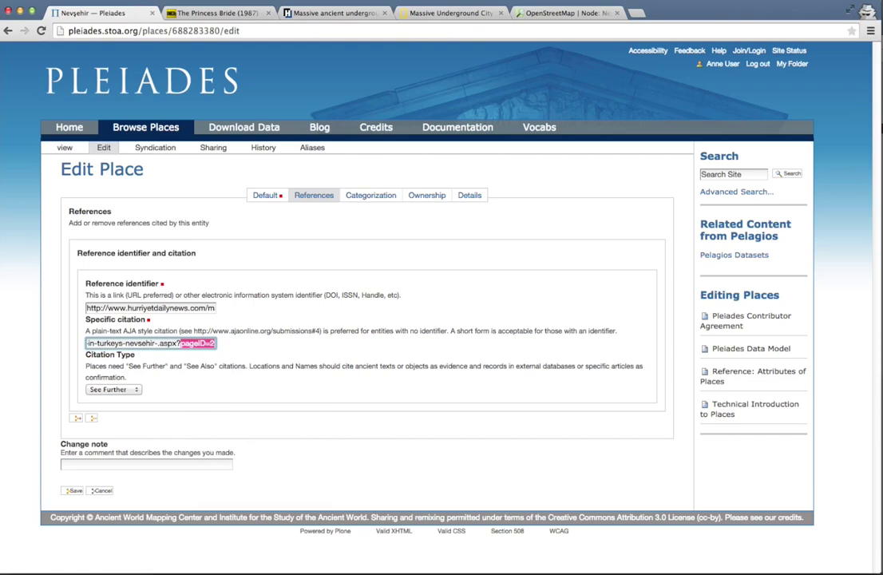
{"action": "key", "text": "shift+Left"}
{"action": "key", "text": "shift+Left"}
{"action": "key", "text": "shift+Left"}
{"action": "key", "text": "shift+Left"}
{"action": "key", "text": "shift+Left"}
{"action": "key", "text": "shift+Left"}
{"action": "key", "text": "shift+Left"}
{"action": "key", "text": "shift+Left"}
{"action": "key", "text": "shift+Left"}
{"action": "key", "text": "shift+Left"}
{"action": "key", "text": "shift+Left"}
{"action": "key", "text": "shift+Left"}
{"action": "key", "text": "shift+Left"}
{"action": "key", "text": "shift+Left"}
{"action": "key", "text": "shift+Left"}
{"action": "key", "text": "shift+Left"}
{"action": "key", "text": "shift+Left"}
{"action": "key", "text": "shift+Left"}
{"action": "key", "text": "shift+Left"}
{"action": "key", "text": "shift+Left"}
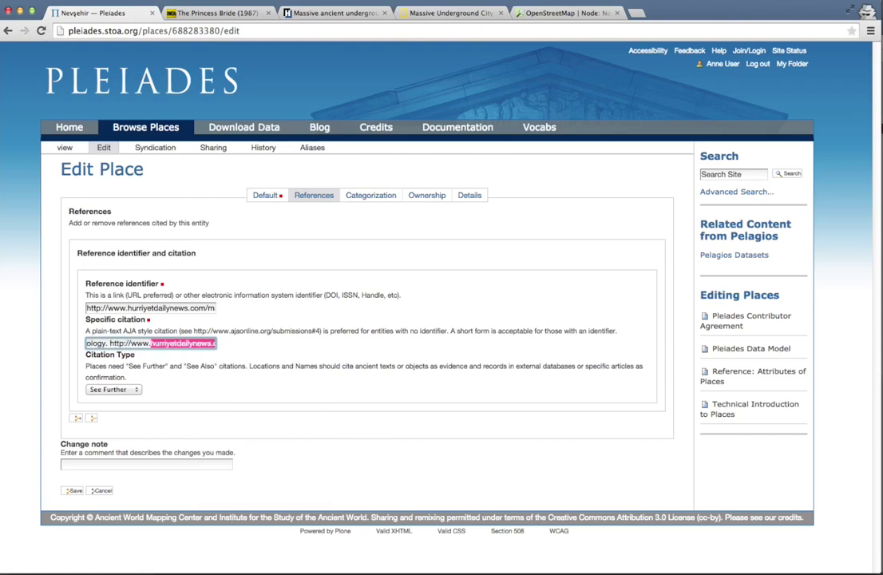
{"action": "key", "text": "BackSpace"}
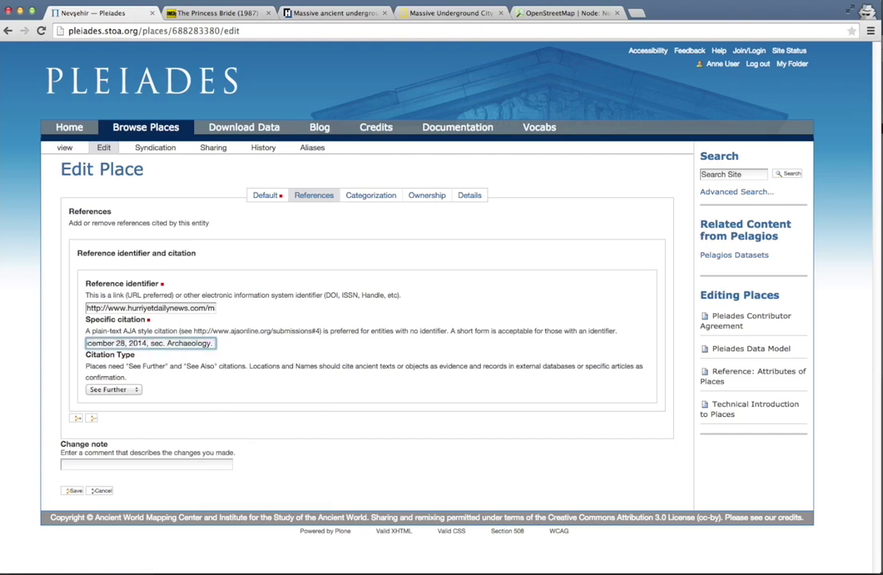
{"action": "key", "text": "Tab"}
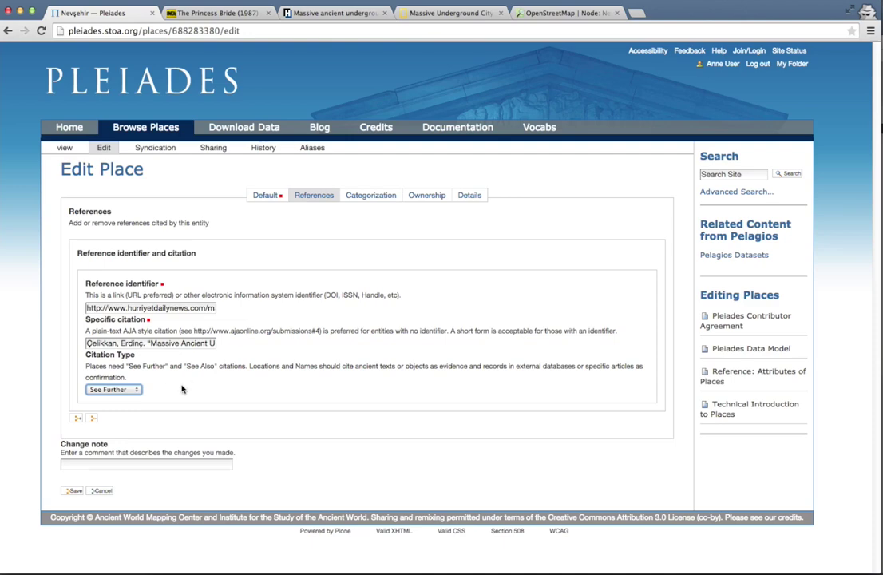
{"action": "left_click", "coordinate": [126, 389]}
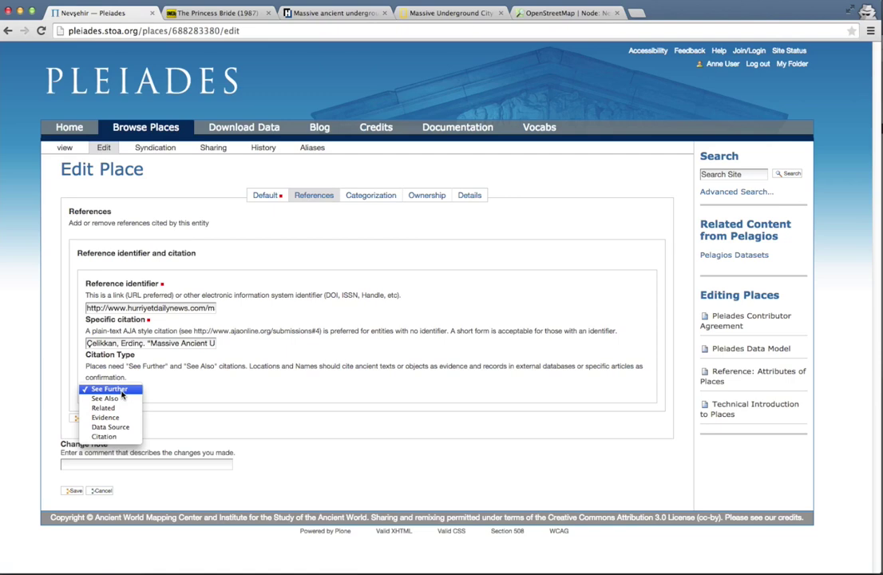
{"action": "left_click", "coordinate": [122, 392]}
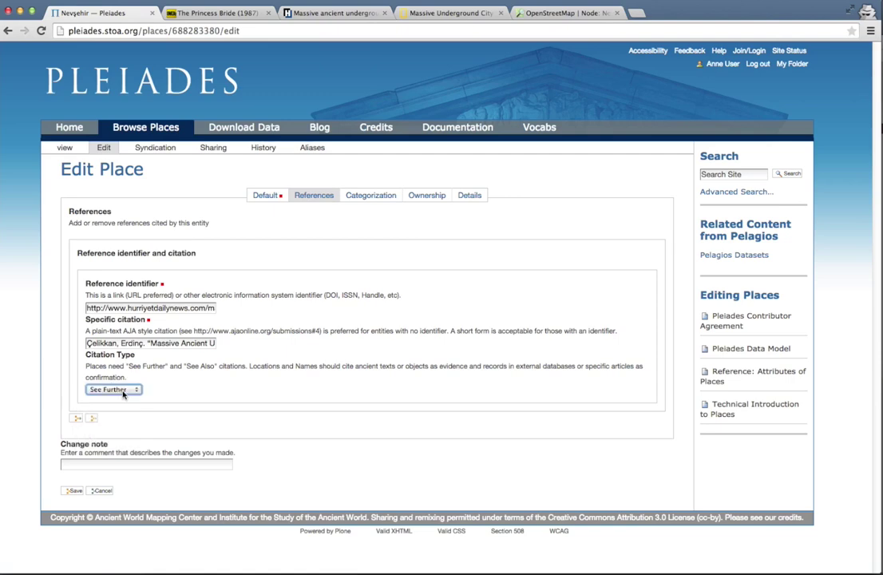
Add a second reference to the Nevşehir place with the National Geographic article's URL as its reference identifier.
{"action": "left_click", "coordinate": [77, 419]}
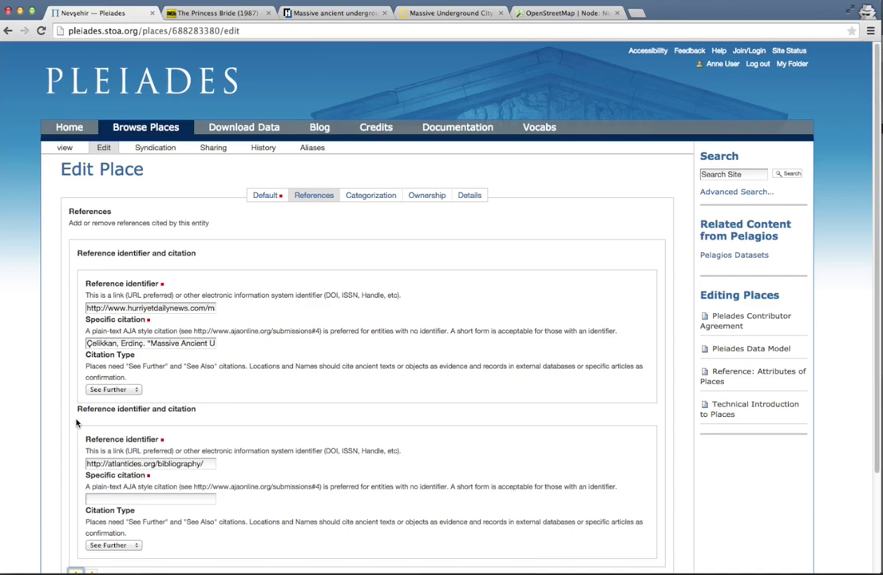
{"action": "scroll", "coordinate": [77, 423], "scroll_direction": "down", "scroll_amount": 2}
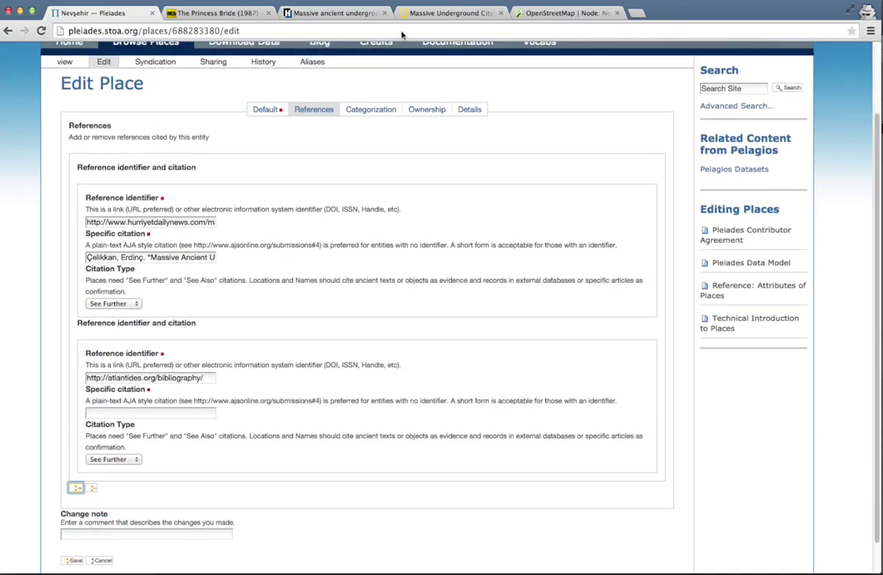
{"action": "left_click", "coordinate": [425, 9]}
{"action": "left_click", "coordinate": [332, 31]}
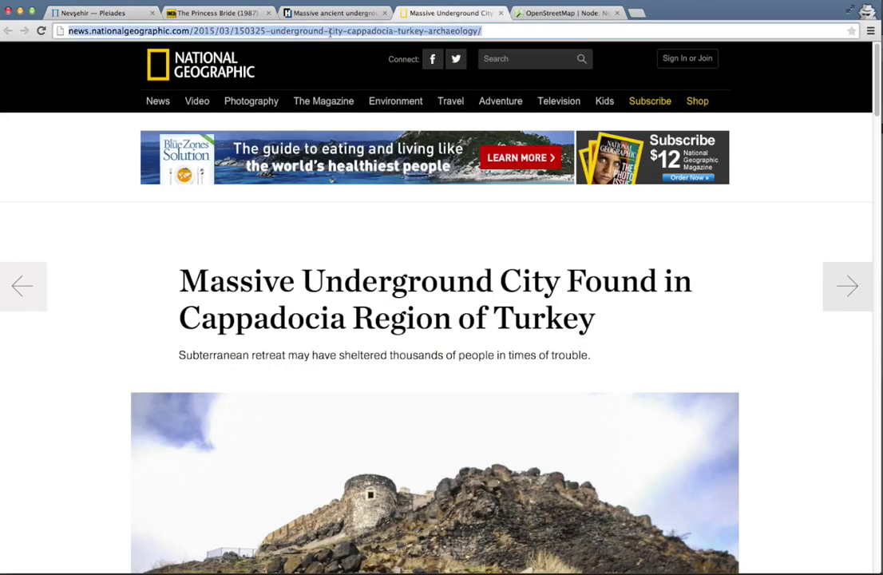
{"action": "right_click", "coordinate": [330, 32]}
{"action": "left_click", "coordinate": [352, 49]}
{"action": "left_click", "coordinate": [114, 16]}
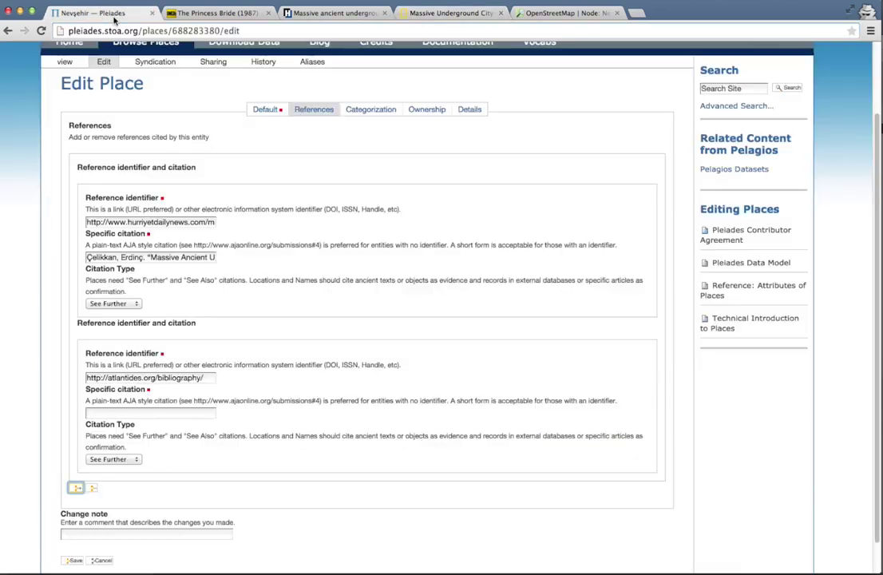
{"action": "triple_click", "coordinate": [129, 378]}
{"action": "right_click", "coordinate": [129, 379]}
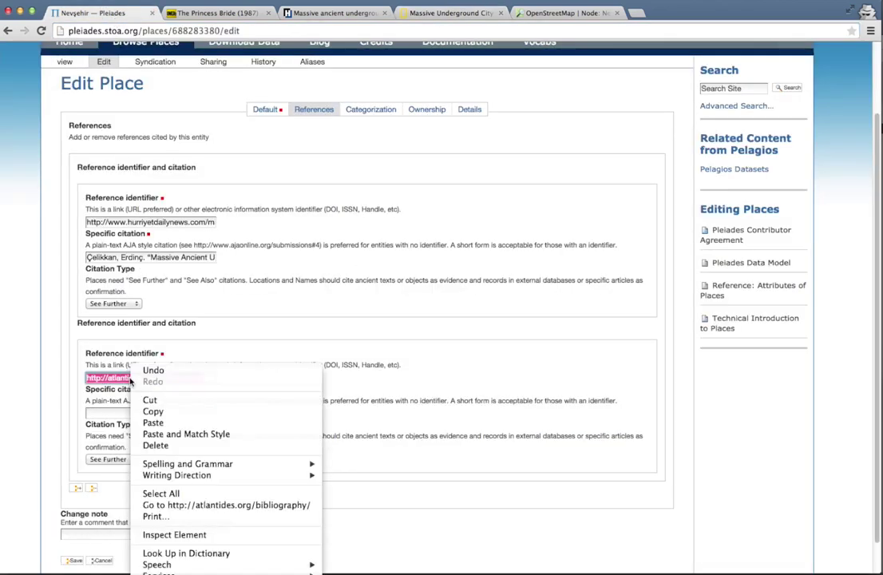
{"action": "left_click", "coordinate": [152, 424]}
For the second reference's specific citation, copy the National Geographic article's bibliography entry from Zotero to the clipboard.
{"action": "left_click", "coordinate": [116, 412]}
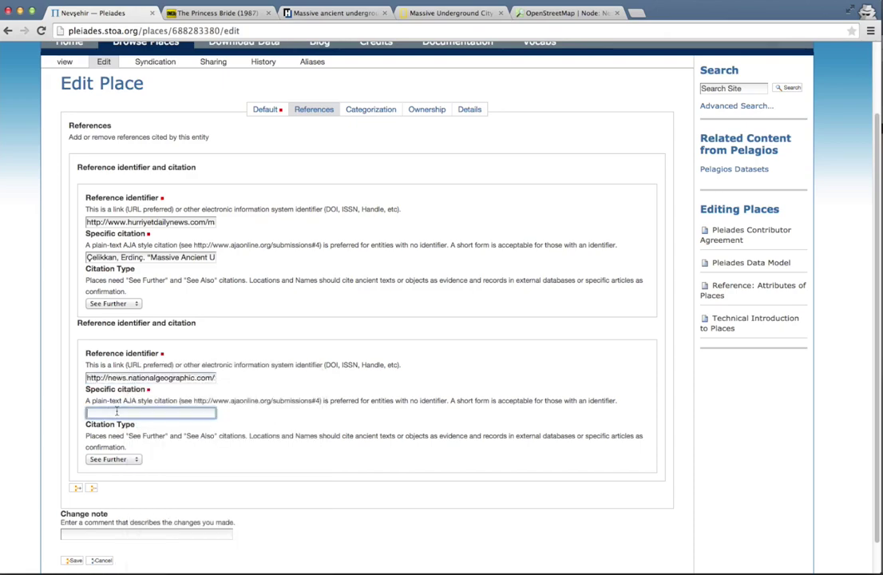
{"action": "key", "text": "super+Tab"}
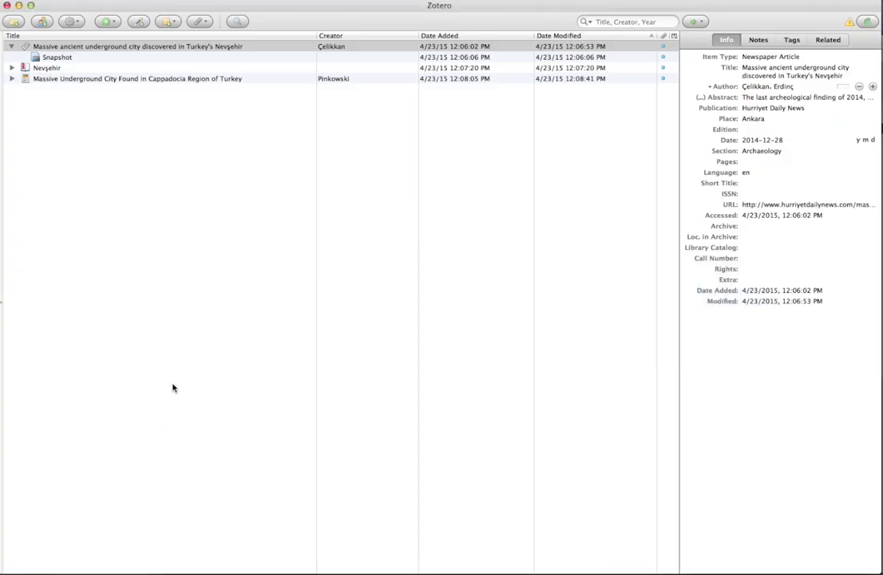
{"action": "left_click", "coordinate": [113, 81]}
{"action": "right_click", "coordinate": [113, 82]}
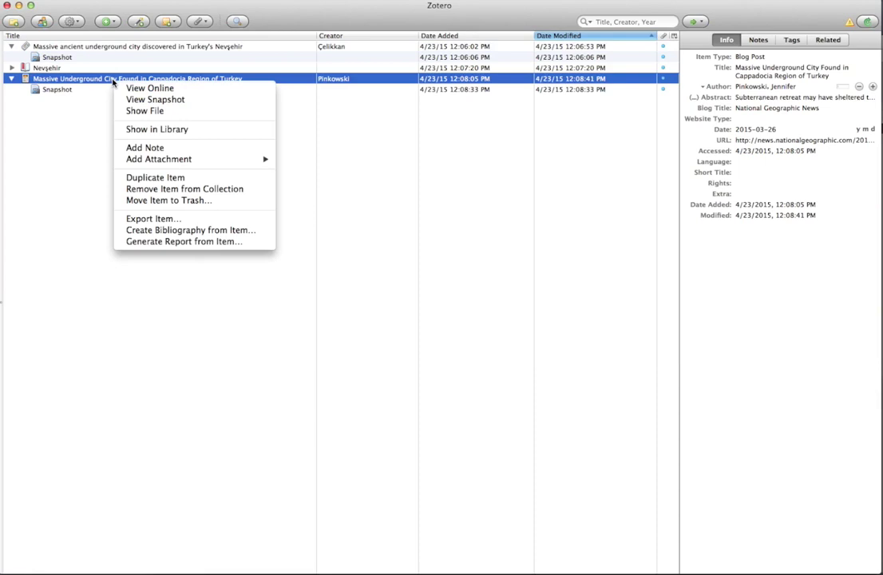
{"action": "left_click", "coordinate": [152, 230]}
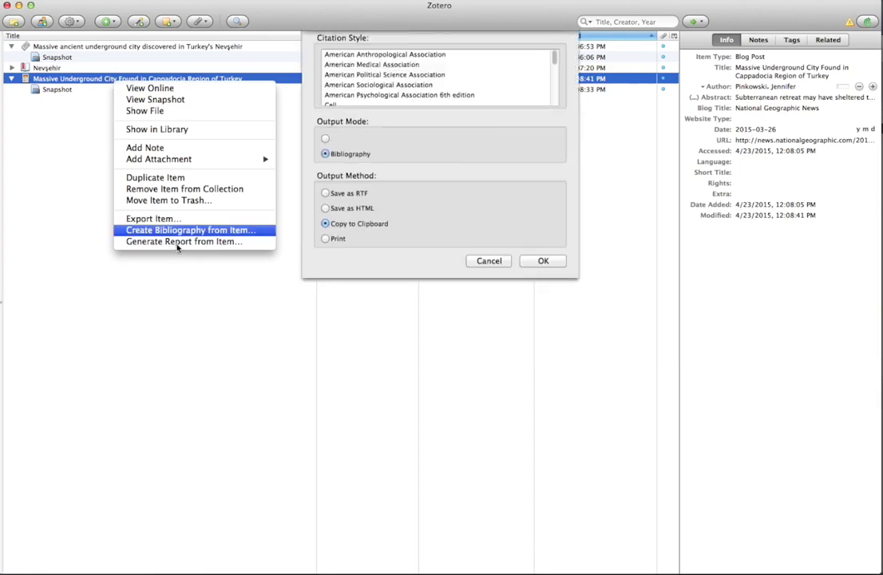
{"action": "left_click", "coordinate": [549, 272]}
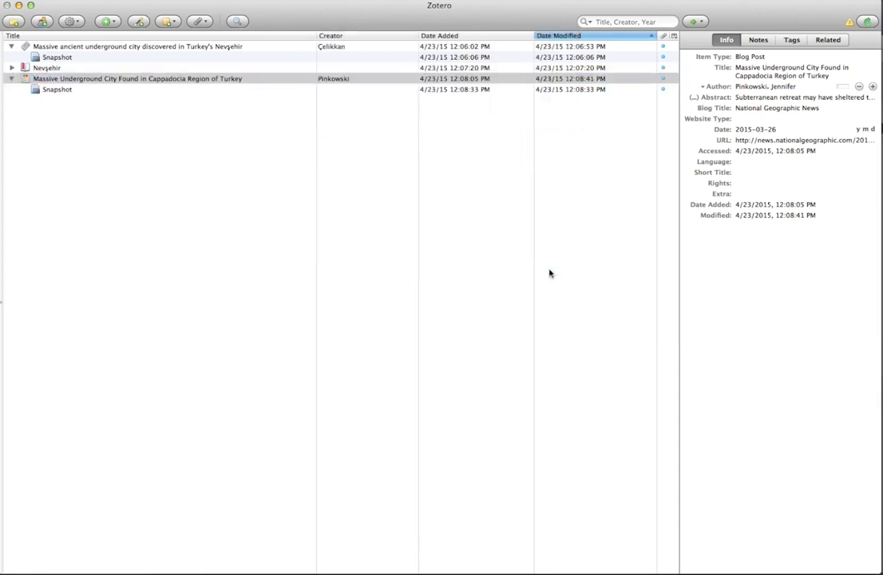
Back in the browser, paste the entry as the National Geographic reference's specific citation and remove its trailing URL.
{"action": "key", "text": "super+Tab"}
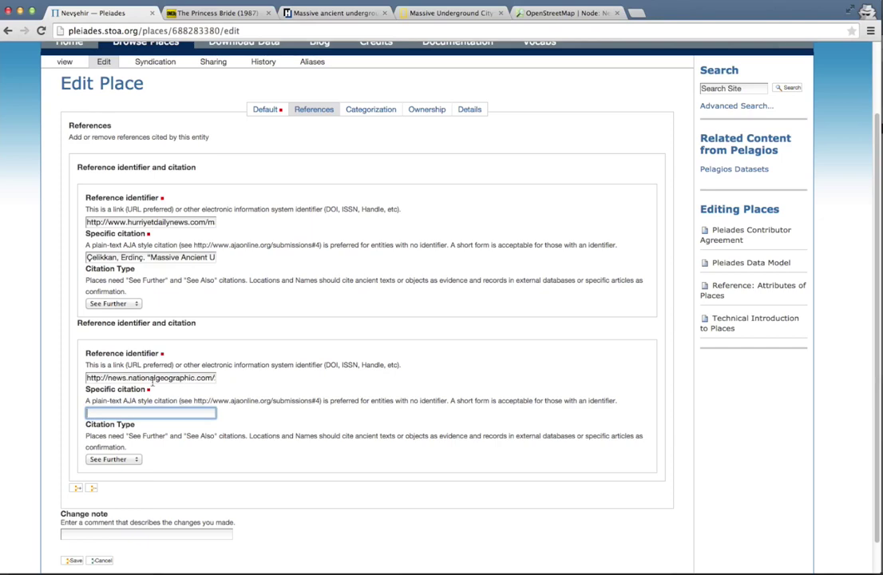
{"action": "right_click", "coordinate": [129, 410]}
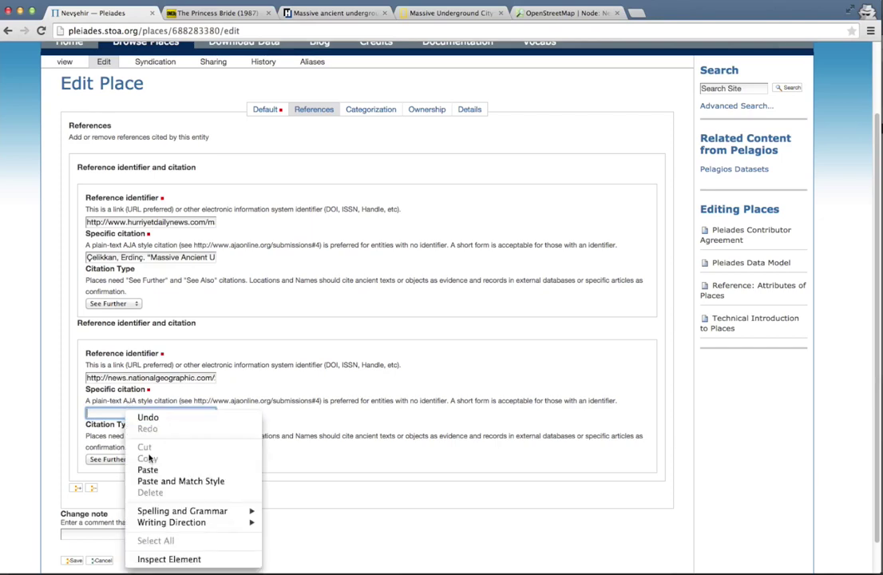
{"action": "left_click", "coordinate": [149, 470]}
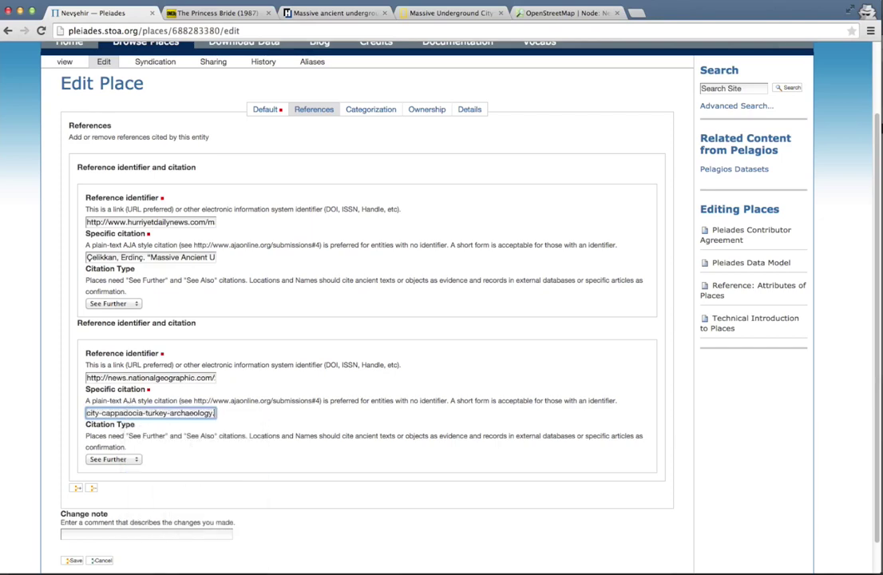
{"action": "key", "text": "alt+shift+Left"}
{"action": "key", "text": "alt+shift+Left"}
{"action": "key", "text": "alt+shift+Left"}
{"action": "key", "text": "alt+shift+Left"}
{"action": "key", "text": "alt+shift+Left"}
{"action": "key", "text": "alt+shift+Left"}
{"action": "key", "text": "alt+shift+Left"}
{"action": "key", "text": "alt+shift+Left"}
{"action": "key", "text": "alt+shift+Left"}
{"action": "key", "text": "alt+shift+Left"}
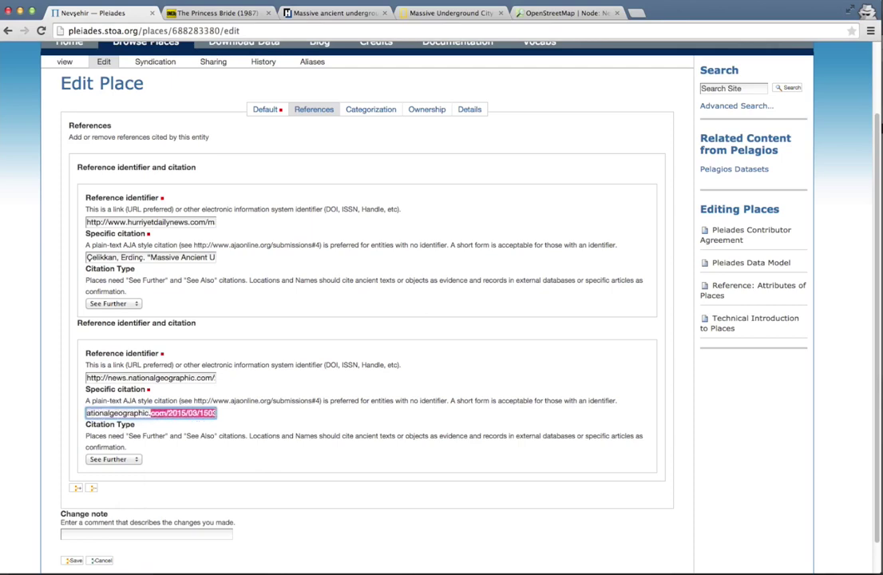
{"action": "key", "text": "alt+shift+Left"}
{"action": "key", "text": "alt+shift+Left"}
{"action": "key", "text": "alt+shift+Left"}
{"action": "key", "text": "BackSpace"}
Keep the National Geographic reference's citation type as See Further and save the place.
{"action": "left_click", "coordinate": [134, 459]}
{"action": "left_click", "coordinate": [134, 460]}
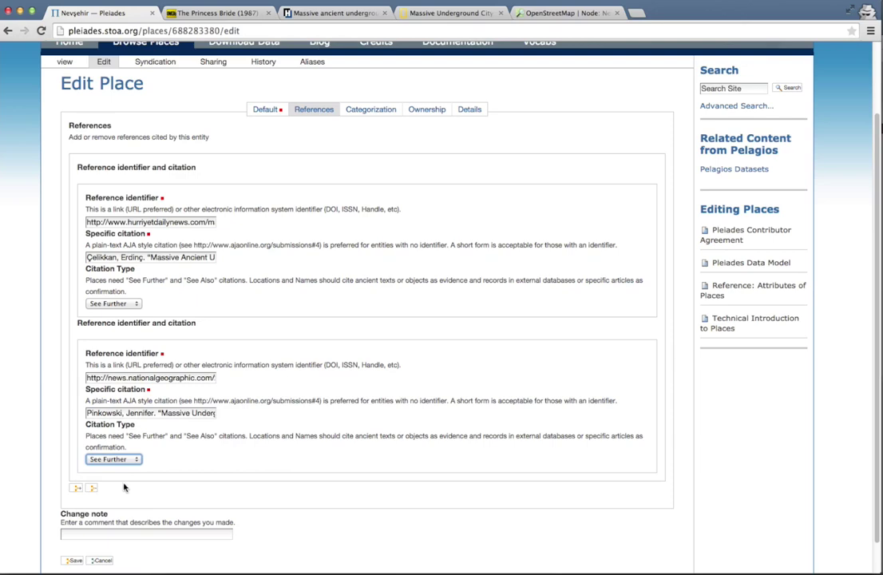
{"action": "left_click", "coordinate": [98, 484]}
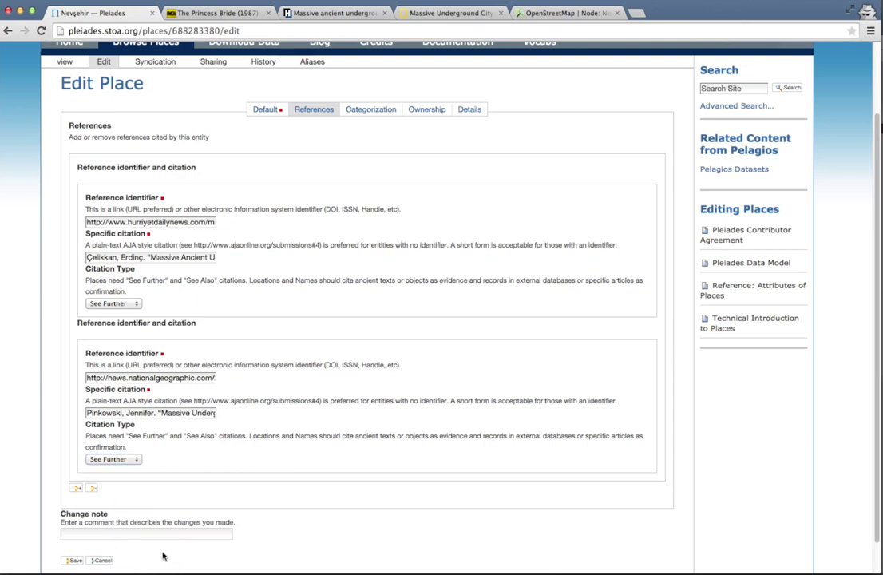
{"action": "left_click", "coordinate": [75, 561]}
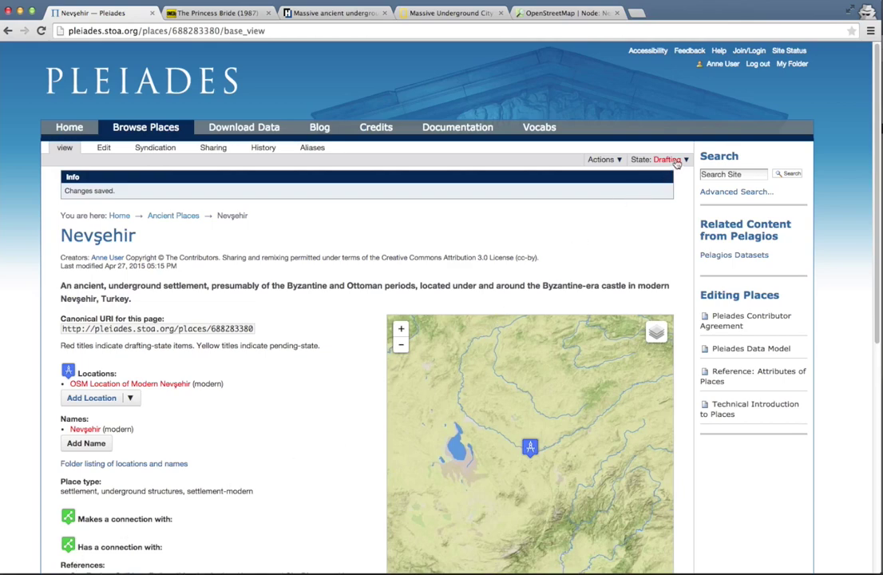
Submit Nevşehir with its contained items for review, adding the comment "This resource was created solely on the basis of published media reports.".
{"action": "left_click", "coordinate": [677, 162]}
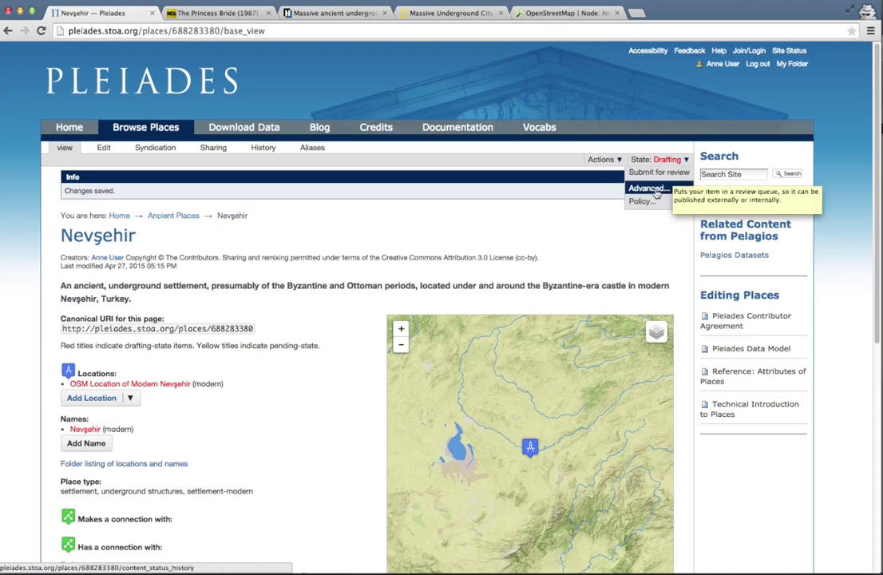
{"action": "left_click", "coordinate": [653, 189]}
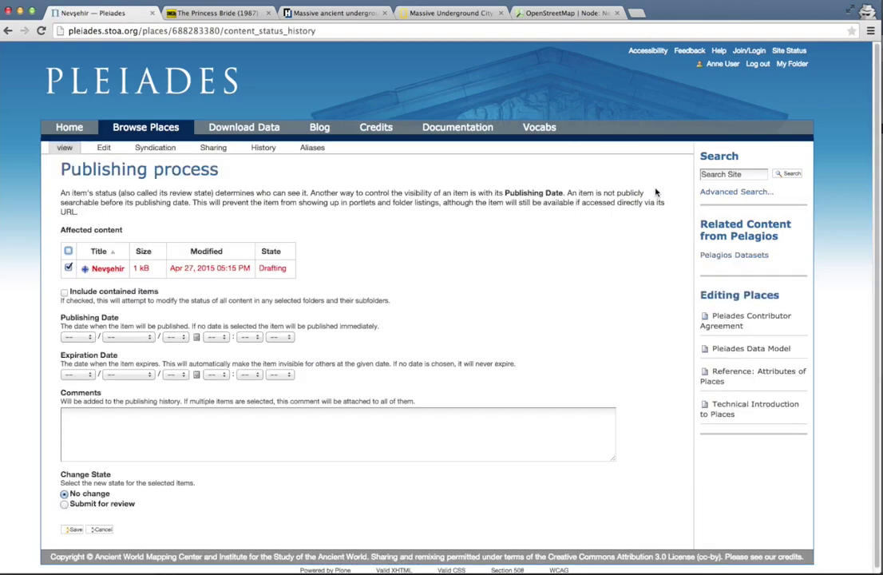
{"action": "left_click", "coordinate": [64, 299]}
{"action": "left_click", "coordinate": [64, 292]}
{"action": "left_click", "coordinate": [75, 427]}
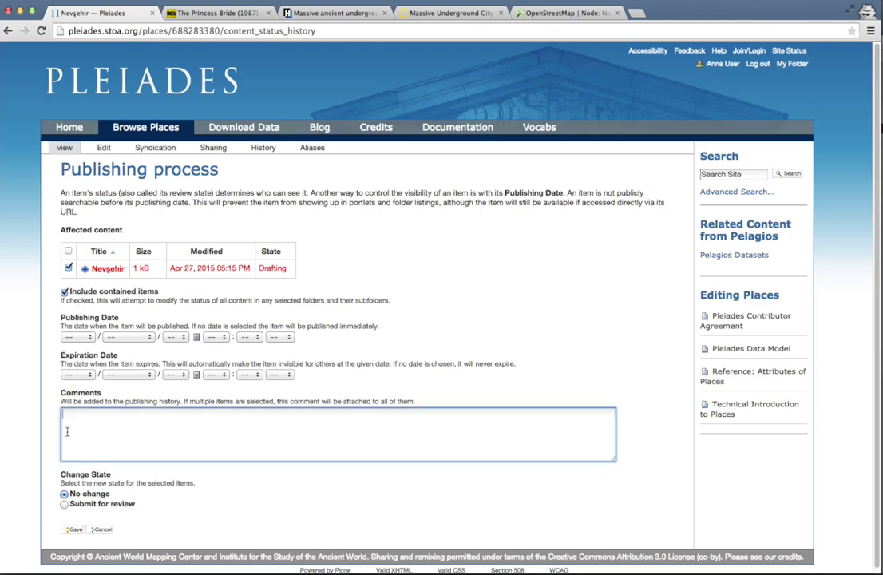
{"action": "type", "text": "This resource was created solely on the bas"}
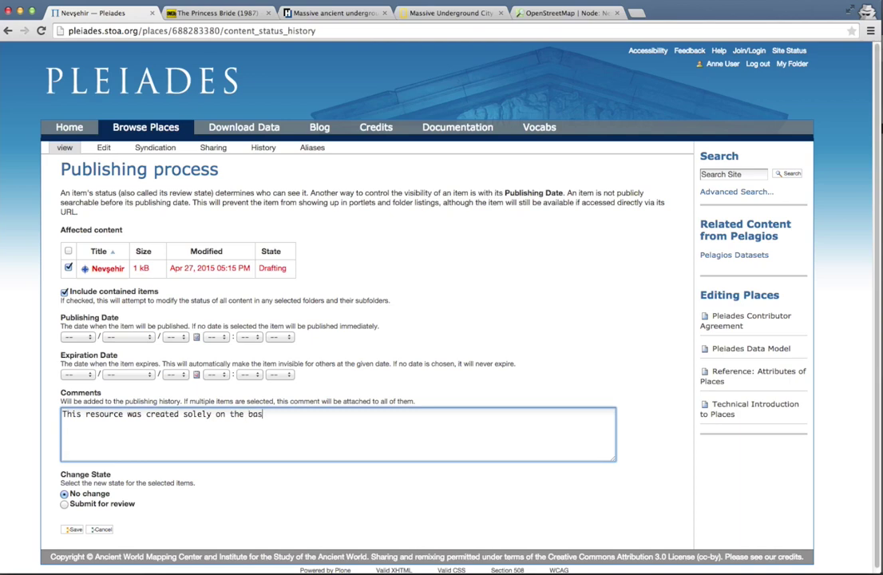
{"action": "type", "text": "is of published media reports."}
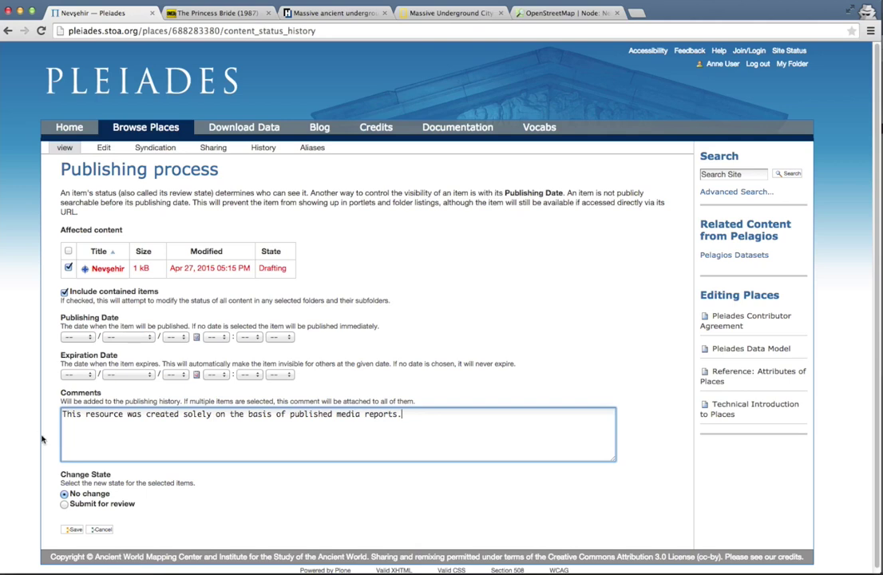
{"action": "left_click", "coordinate": [65, 504]}
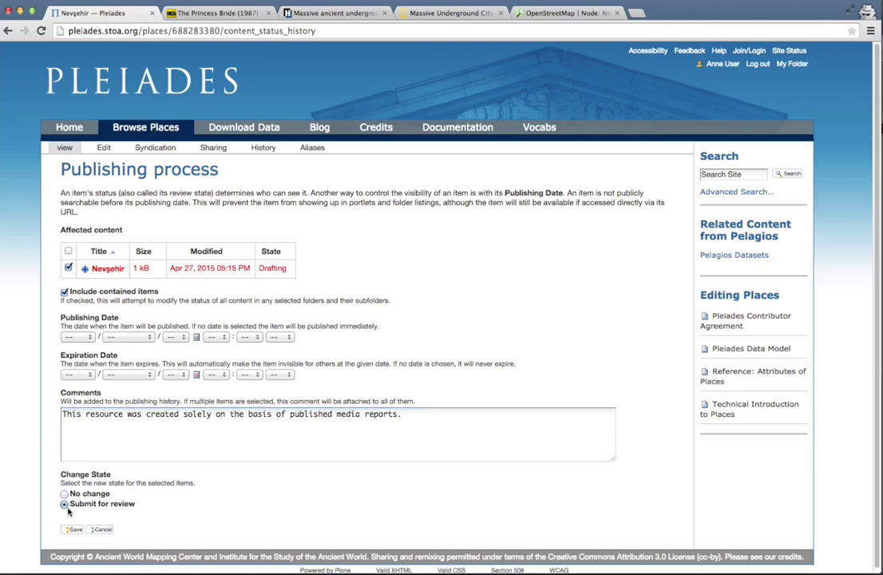
{"action": "left_click", "coordinate": [77, 531]}
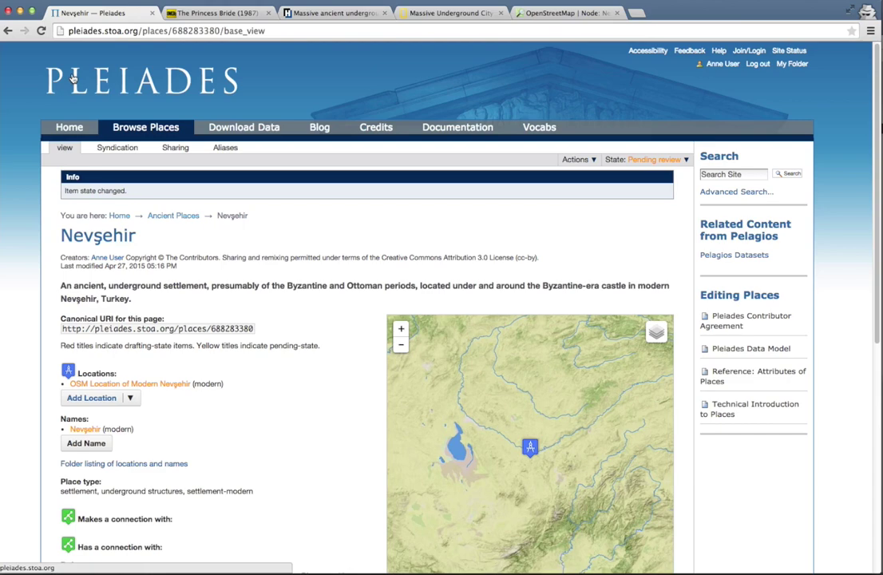
Retract Nevşehir and its contained items from review through the advanced publishing process, with the comment "I need to correct a typo.".
{"action": "left_click", "coordinate": [663, 164]}
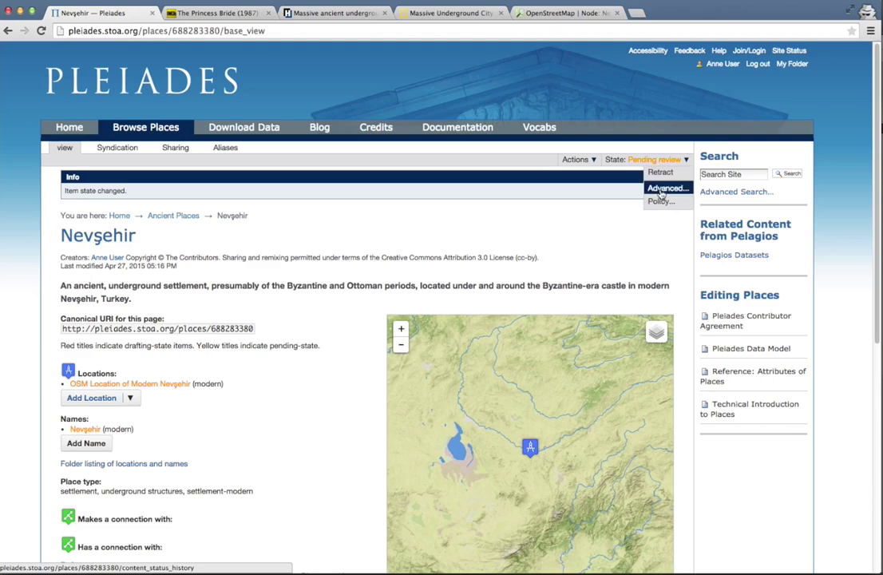
{"action": "left_click", "coordinate": [660, 190]}
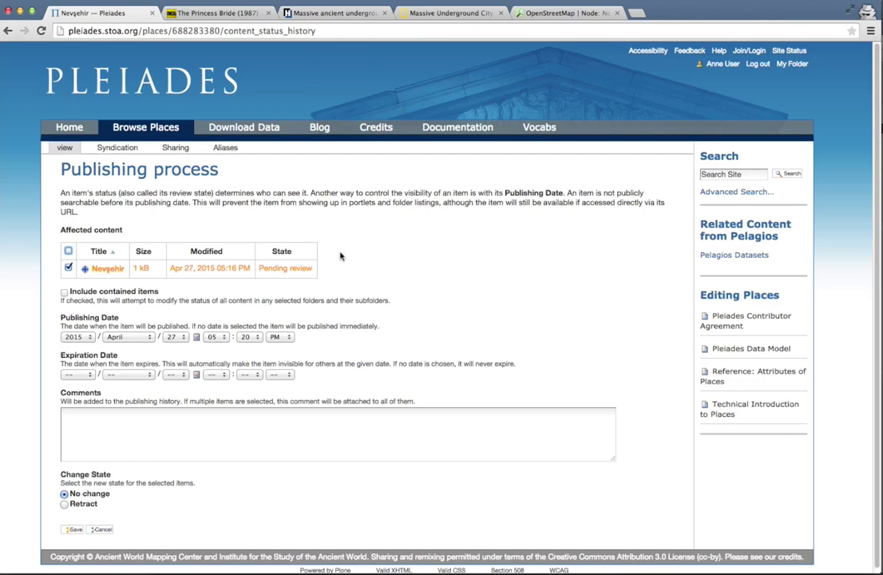
{"action": "left_click", "coordinate": [65, 292]}
{"action": "left_click", "coordinate": [120, 452]}
{"action": "type", "text": "I need to correct a typo."}
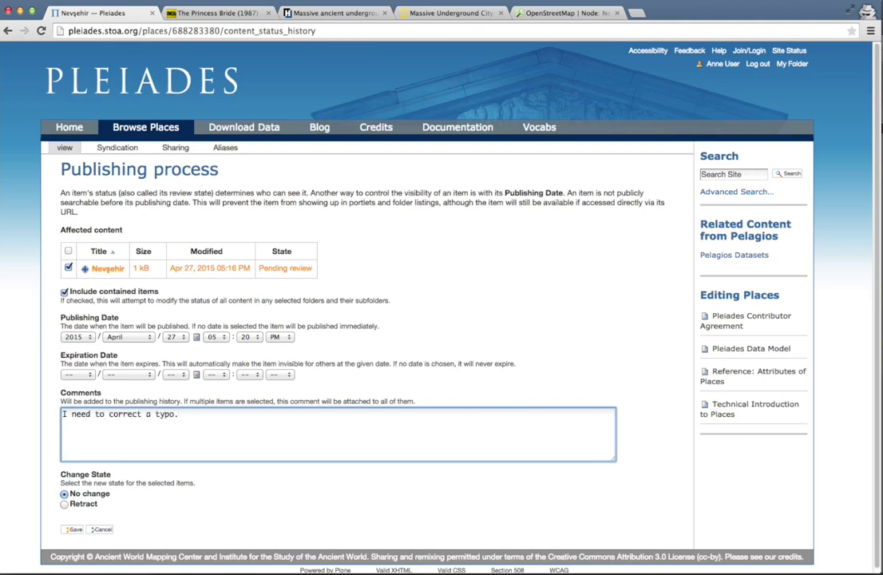
{"action": "left_click", "coordinate": [63, 503]}
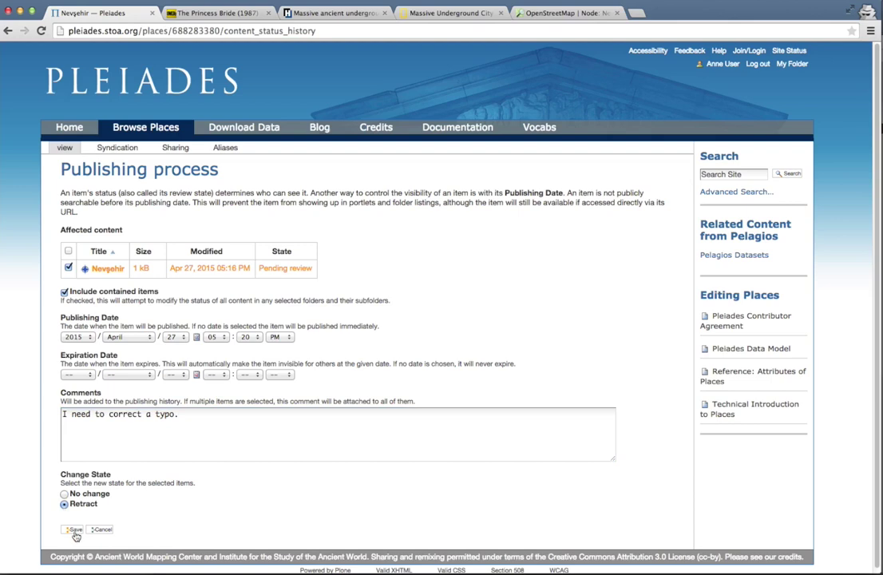
{"action": "left_click", "coordinate": [73, 531]}
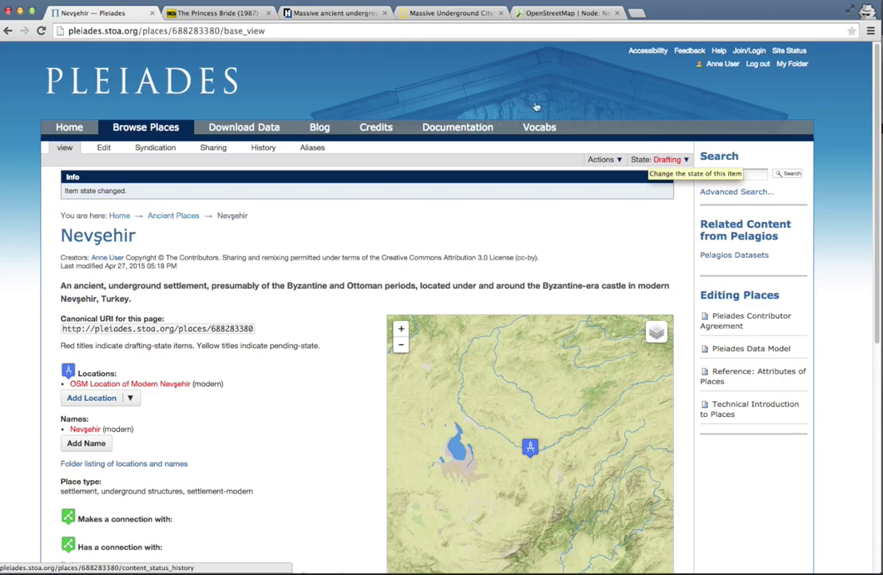
Go to the Pleiades home page.
{"action": "left_click", "coordinate": [137, 83]}
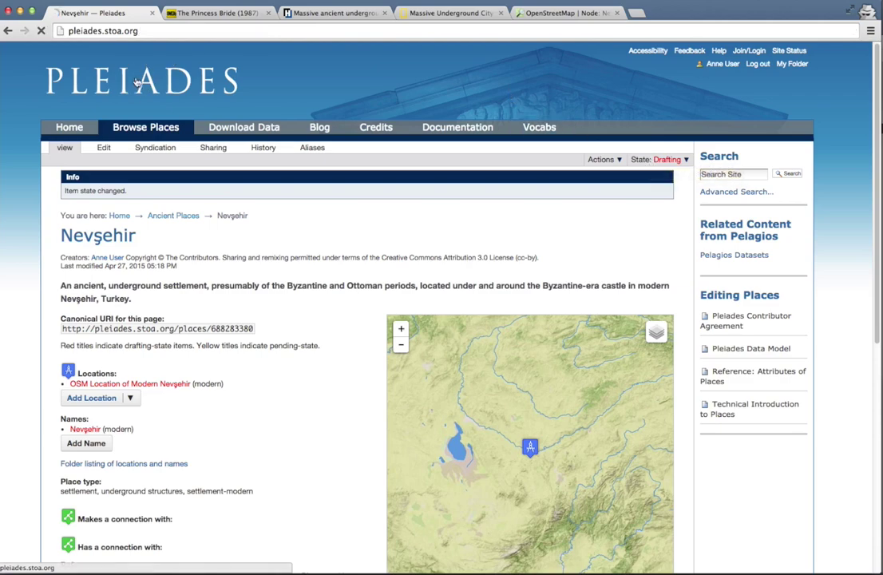